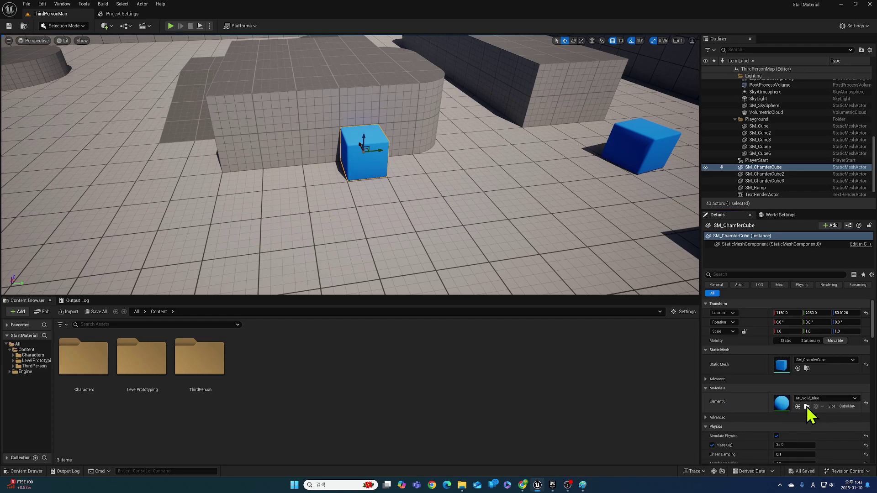
# Open the MI_Solid_Blue material of the selected chamfer cube, examine its preview sphere, and return to ThirdPersonMap
pyautogui.doubleClick(781, 403)
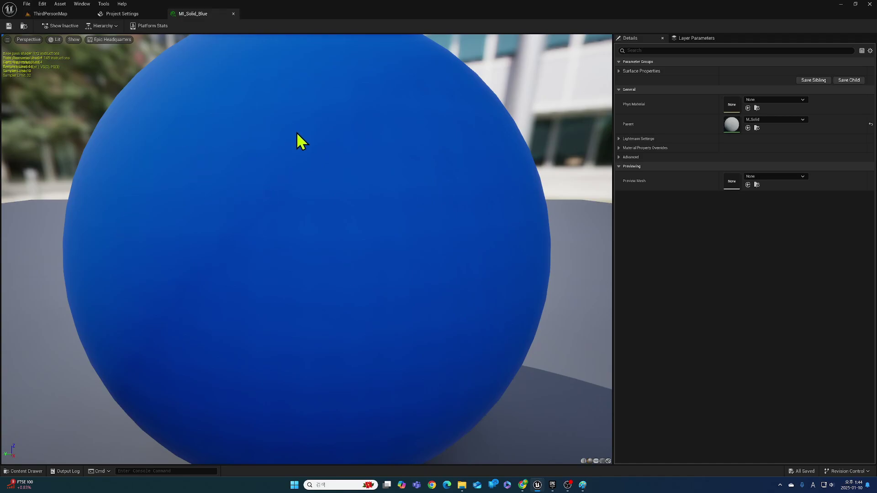
pyautogui.moveTo(416, 201); pyautogui.dragTo(416, 246, button='right')
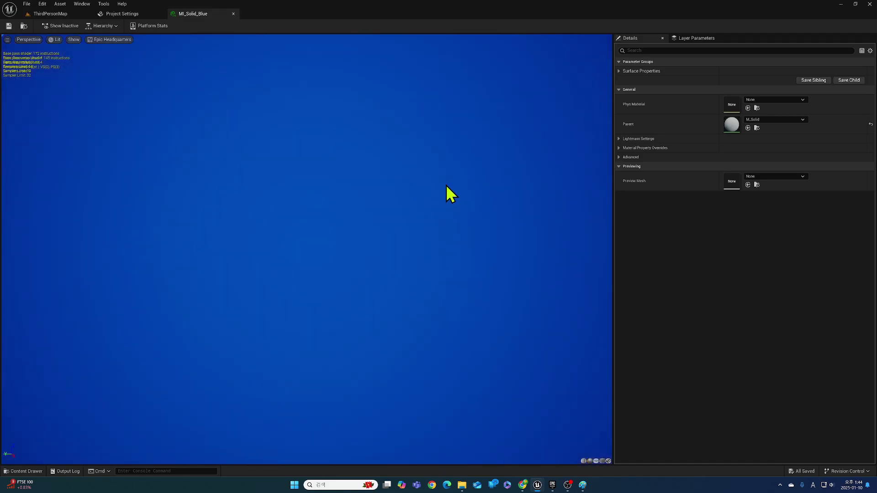
pyautogui.moveTo(446, 185); pyautogui.dragTo(446, 118, button='right')
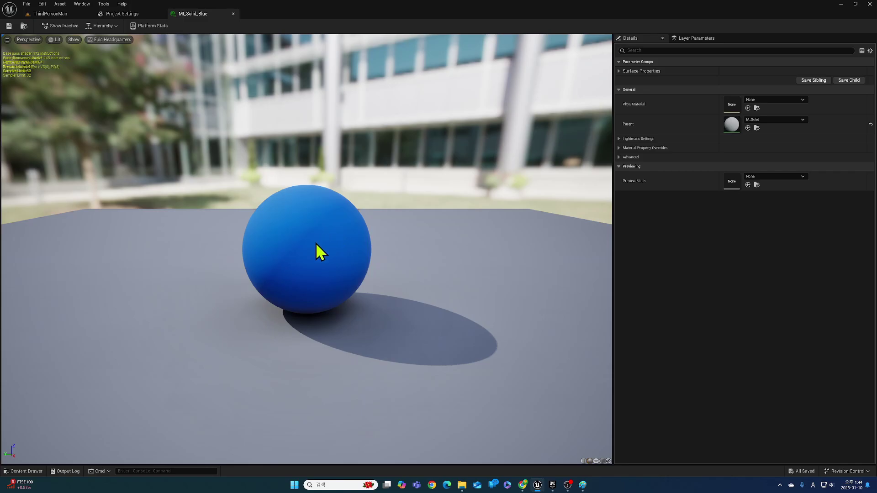
pyautogui.click(57, 14)
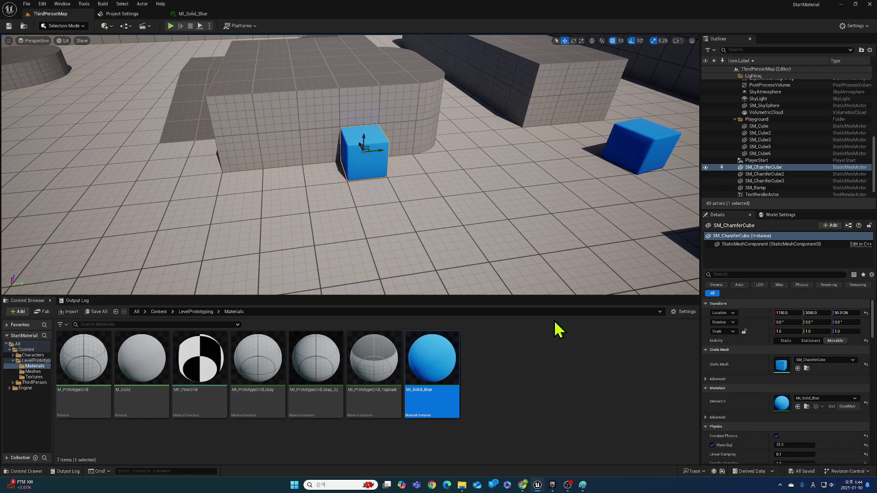
# Assign BakePreviewMaterial to the selected chamfer cube and open that material's graph
pyautogui.click(841, 362)
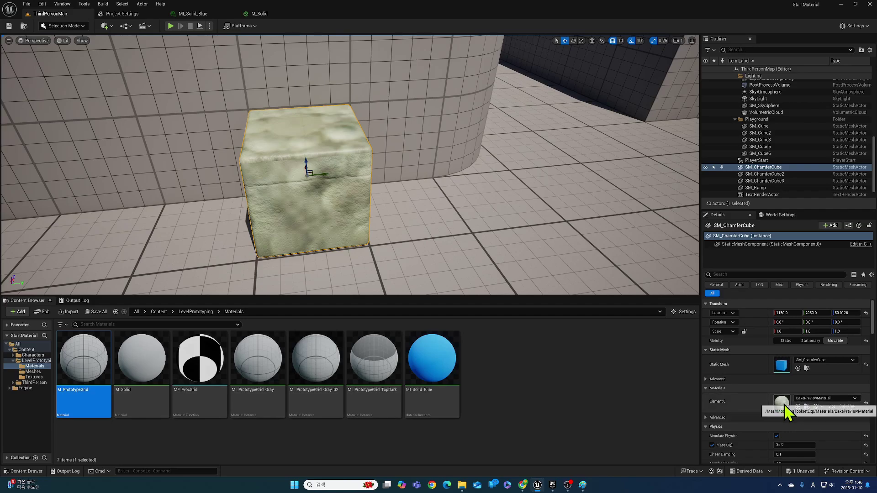
pyautogui.doubleClick(782, 403)
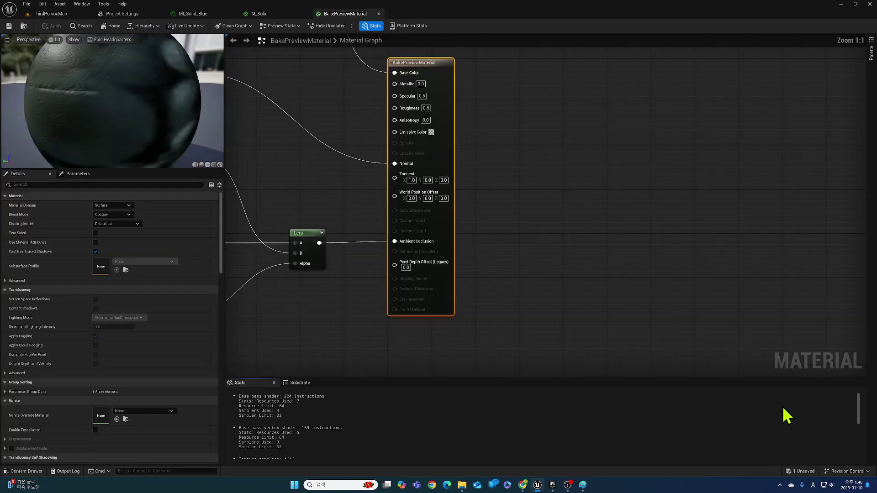
pyautogui.moveTo(371, 302); pyautogui.dragTo(576, 359, button='right')
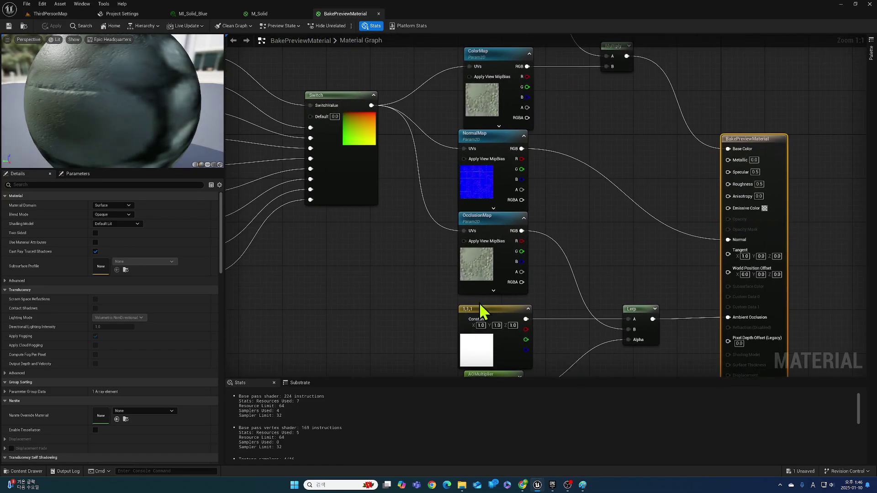
pyautogui.moveTo(376, 248); pyautogui.dragTo(542, 272, button='right')
# Examine the textures of the ColorMap, NormalMap and OcclusionMap nodes, and open the OcclusionMap's DefaultTexture asset
pyautogui.click(672, 121)
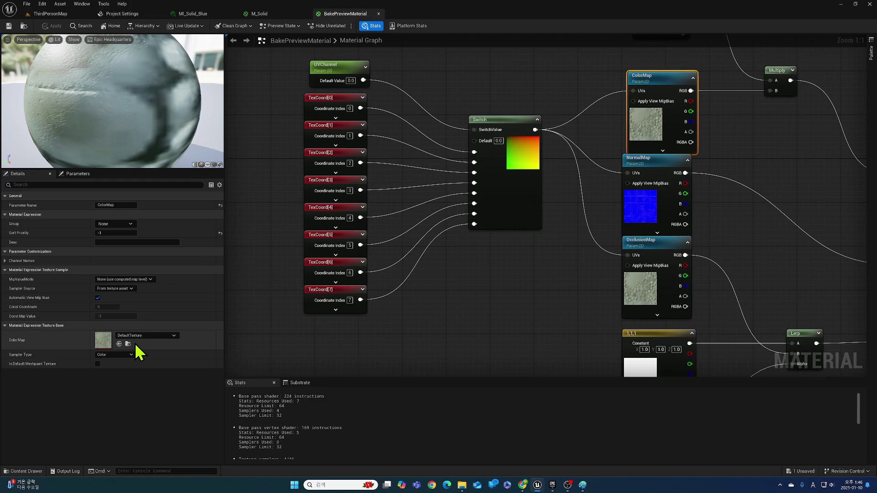
pyautogui.click(637, 229)
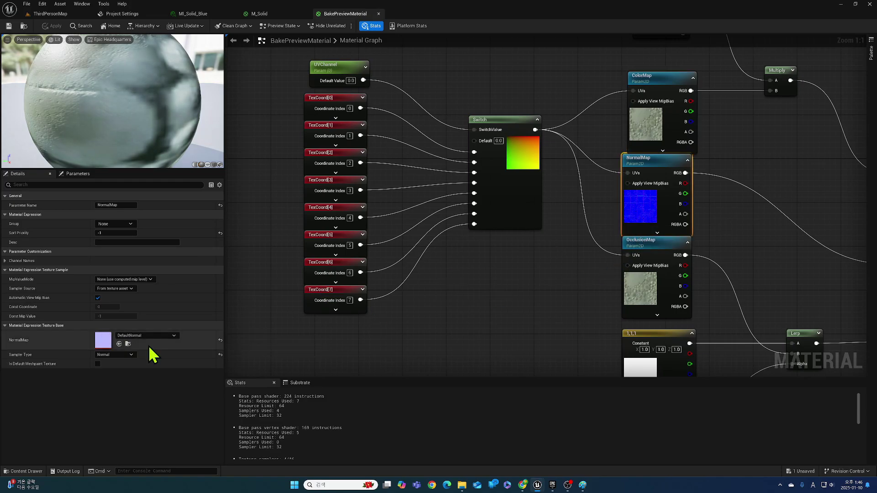
pyautogui.click(652, 307)
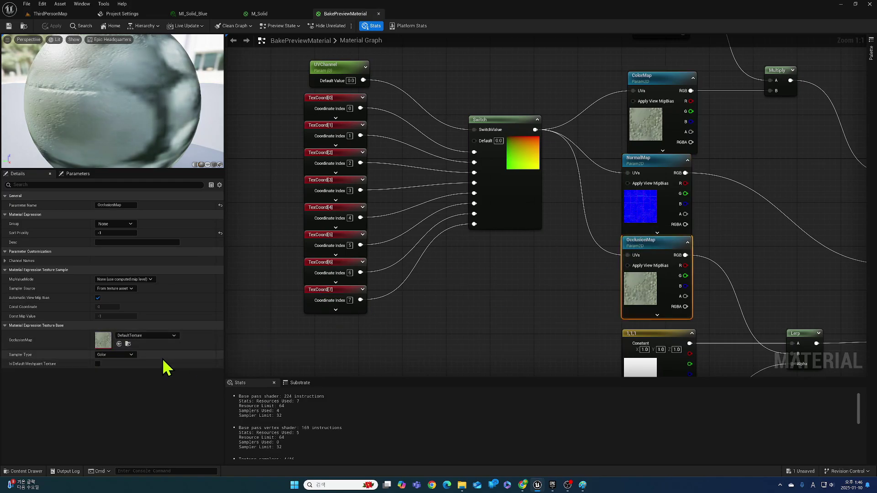
pyautogui.moveTo(549, 342); pyautogui.dragTo(521, 287, button='right')
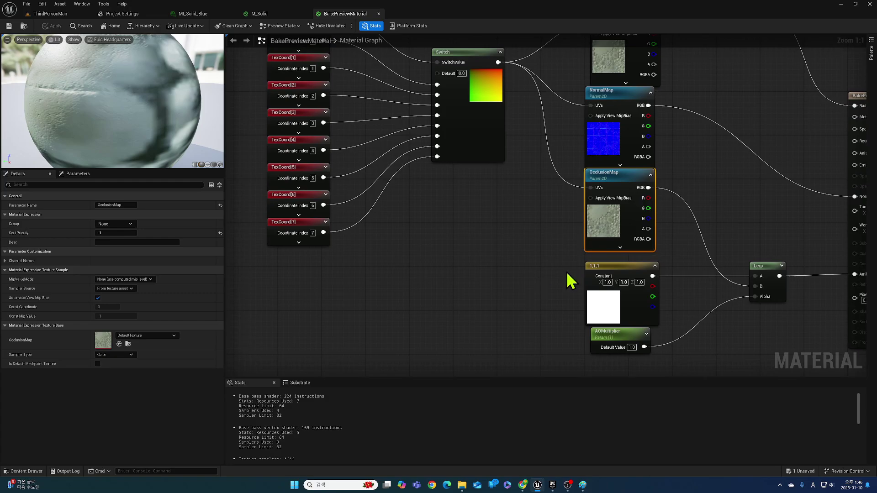
pyautogui.moveTo(520, 265); pyautogui.dragTo(532, 302, button='right')
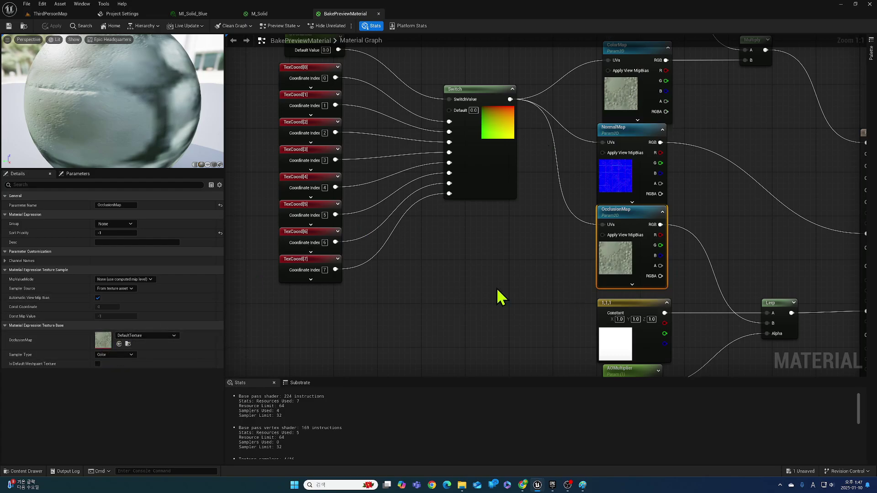
pyautogui.doubleClick(104, 340)
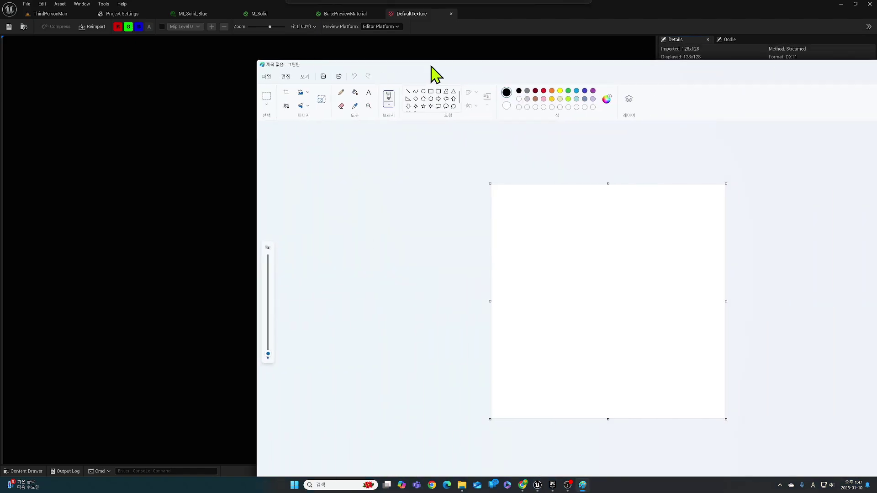
# In Paint, confirm an image size of 128 × 128 pixels and close the saved symbol drawing
pyautogui.moveTo(429, 64); pyautogui.dragTo(254, 32)
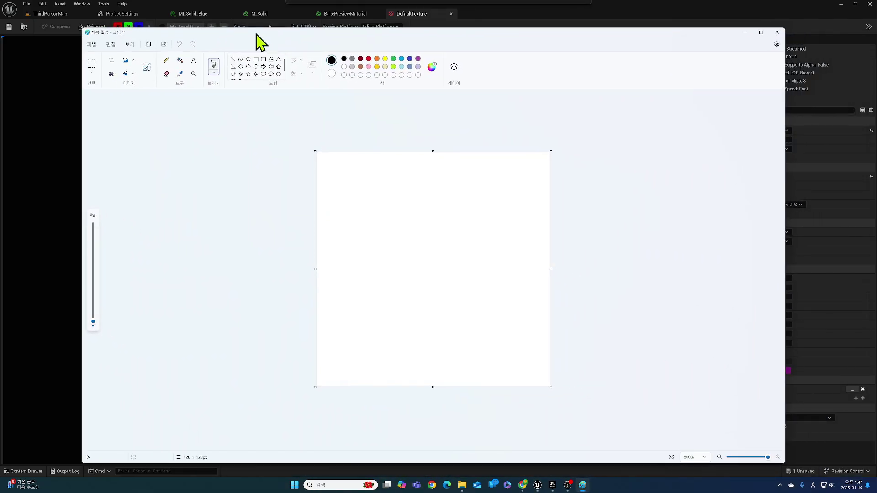
pyautogui.click(91, 45)
pyautogui.click(111, 161)
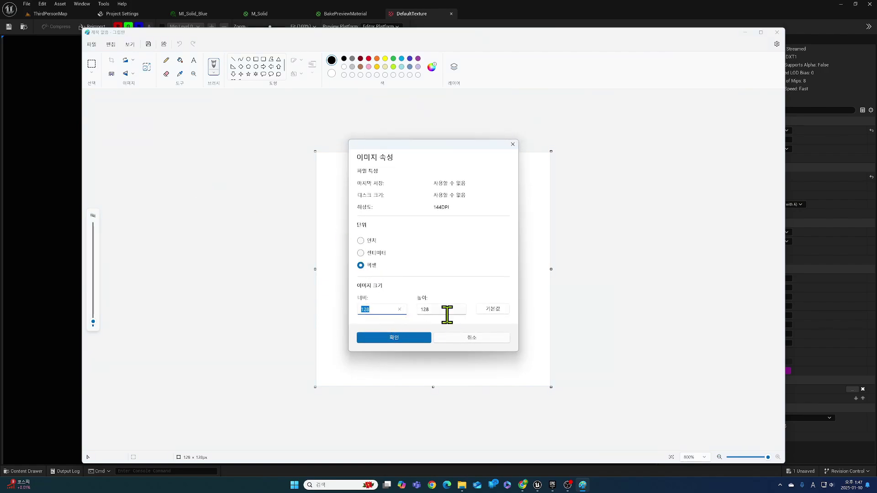
pyautogui.click(417, 338)
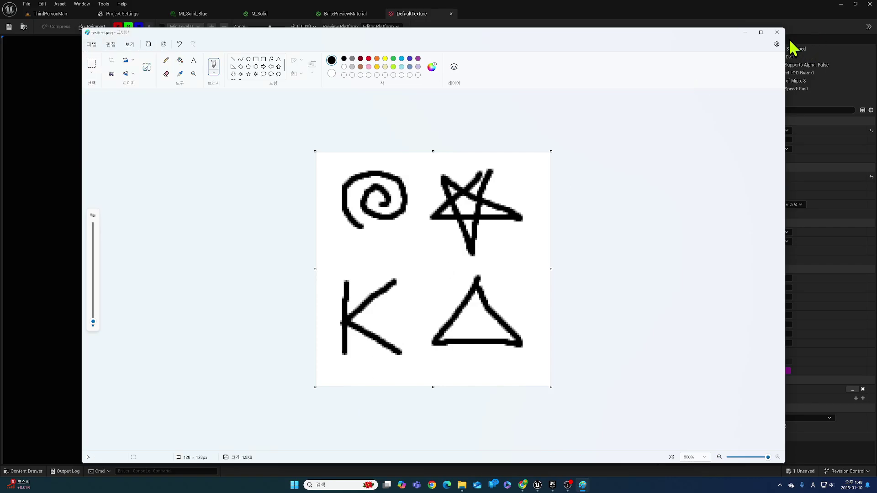
pyautogui.click(777, 33)
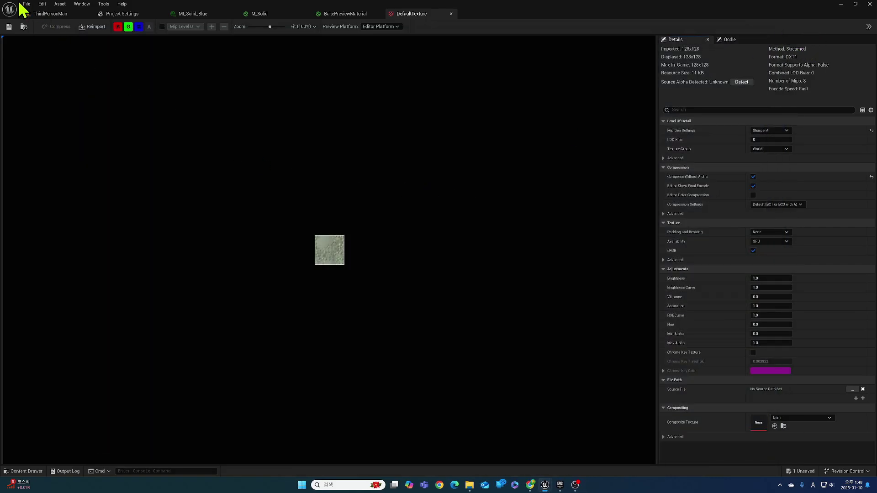
# Return to ThirdPersonMap and import the testtext image from File Explorer into the project's Content folder
pyautogui.click(42, 14)
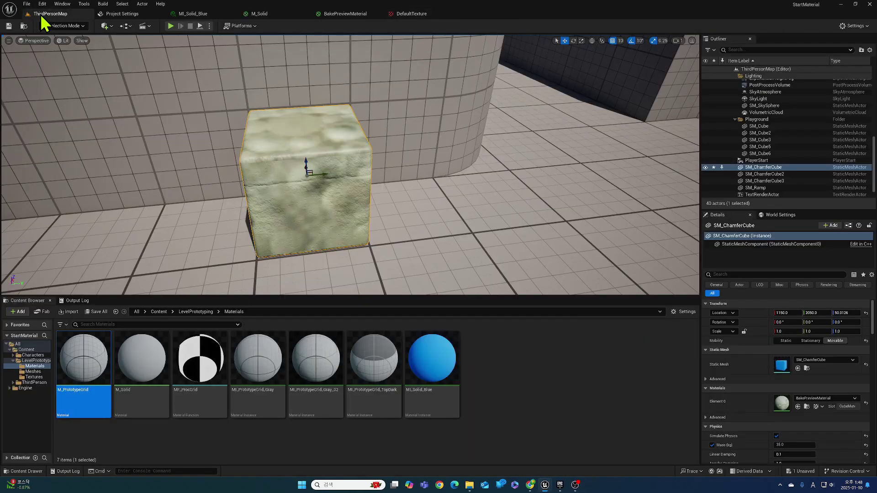
pyautogui.click(30, 350)
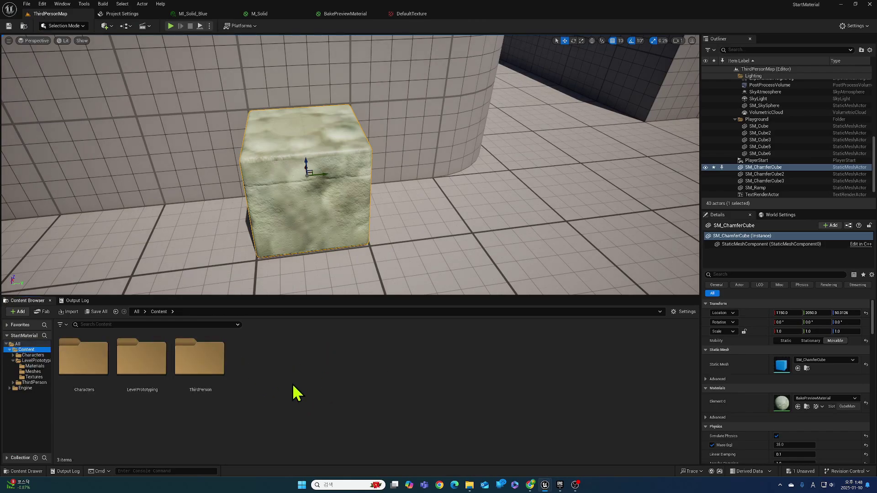
pyautogui.click(473, 489)
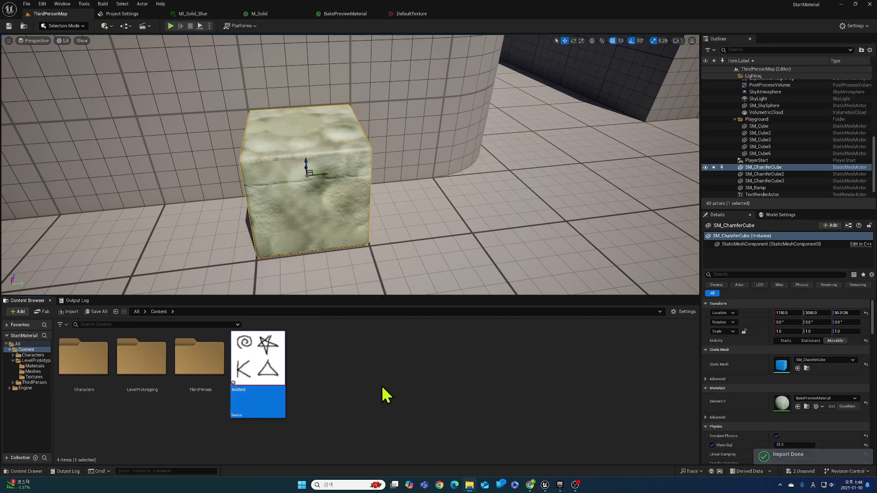
pyautogui.rightClick(255, 360)
pyautogui.click(346, 389)
# Create a material named M_TestM in the Content folder and open it for editing
pyautogui.rightClick(348, 388)
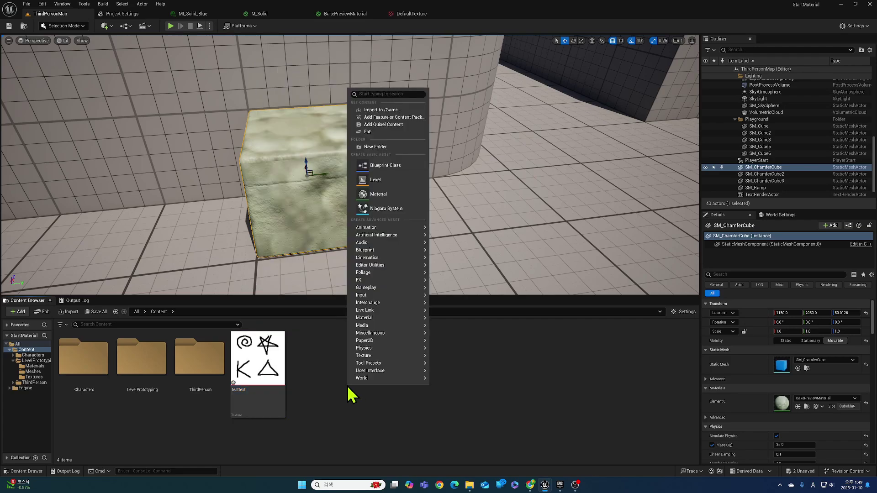
pyautogui.click(387, 192)
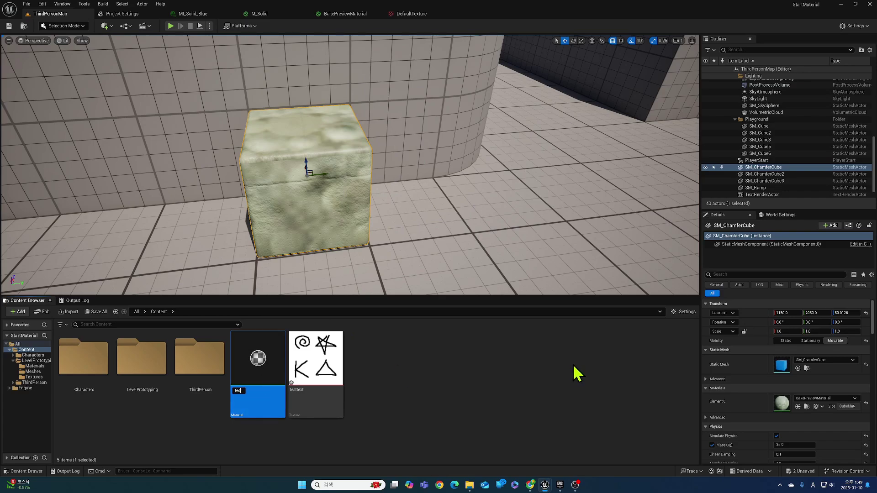
pyautogui.write('t')
pyautogui.press('BackSpace')
pyautogui.write('M_TestM')
pyautogui.press('Return')
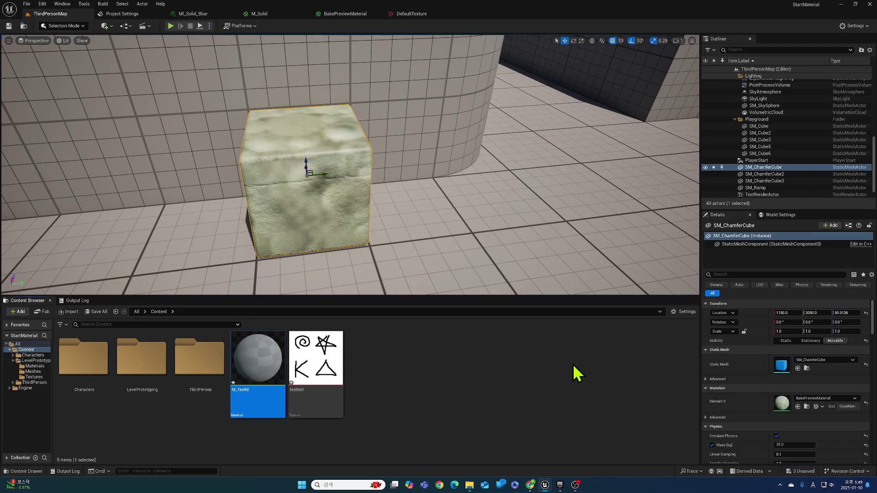
pyautogui.press('Return')
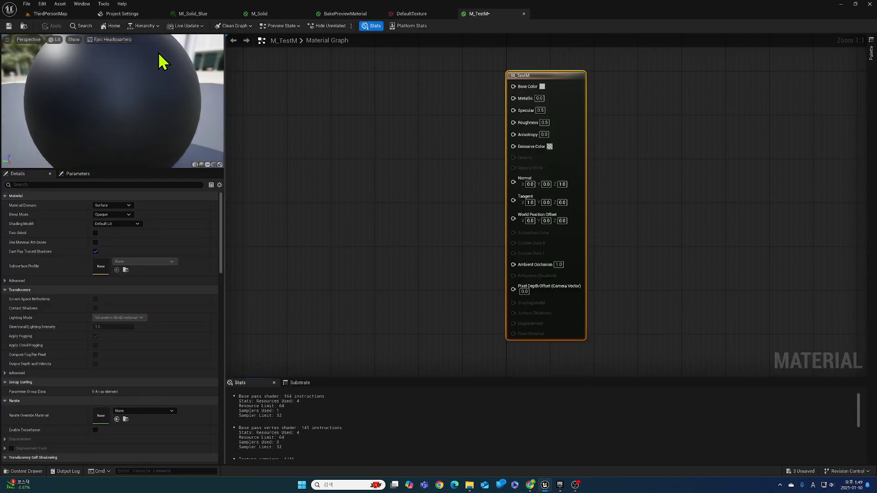
# Try a four-component constant node in the M_TestM graph, view its color picker, and delete the node
pyautogui.rightClick(351, 126)
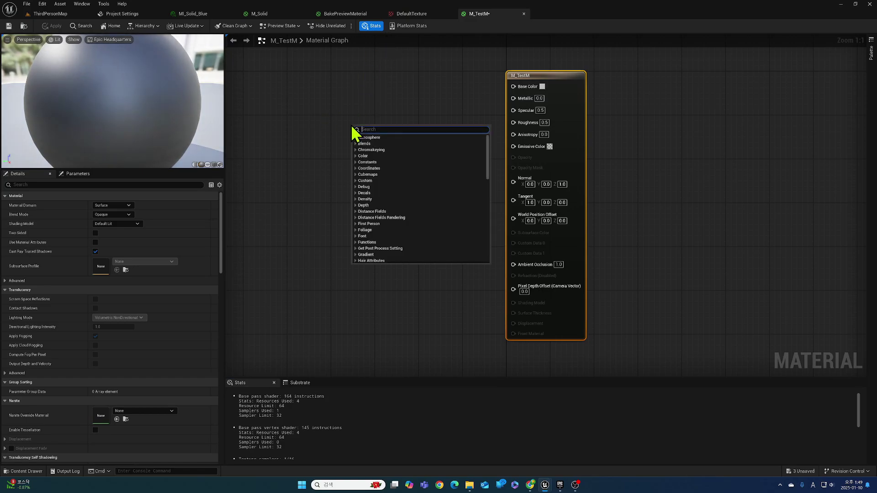
pyautogui.click(327, 161)
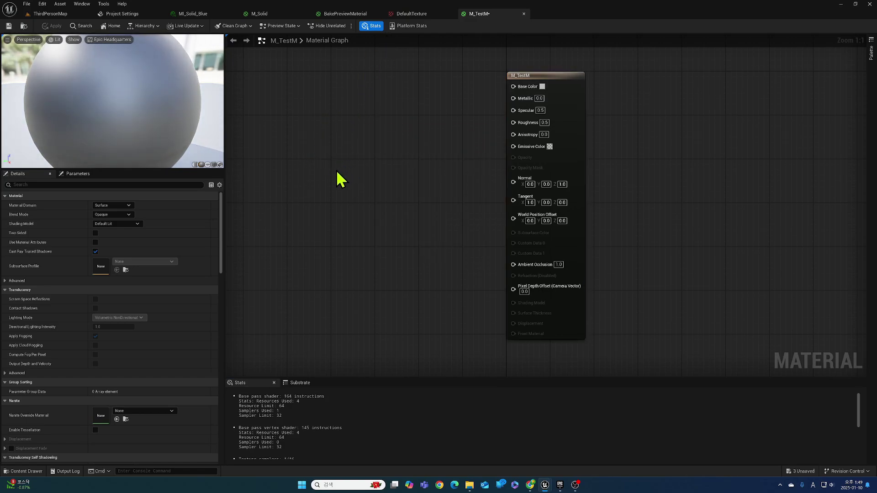
pyautogui.click(334, 172)
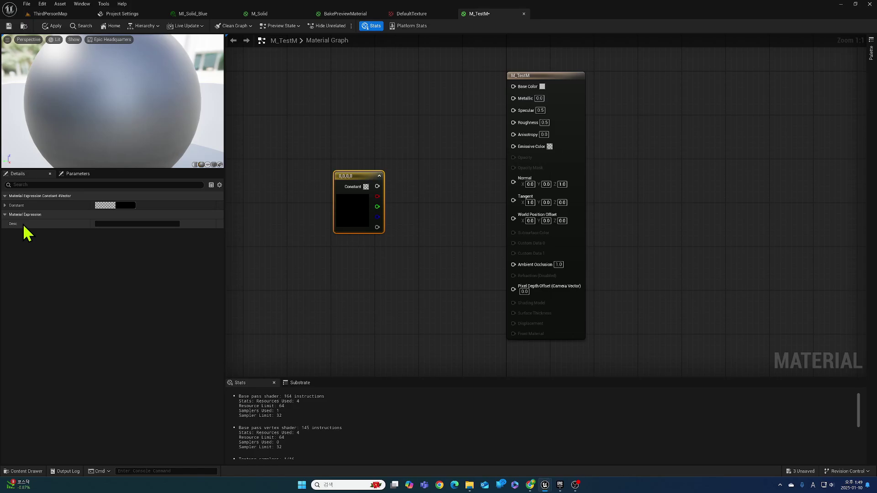
pyautogui.doubleClick(351, 216)
pyautogui.click(318, 266)
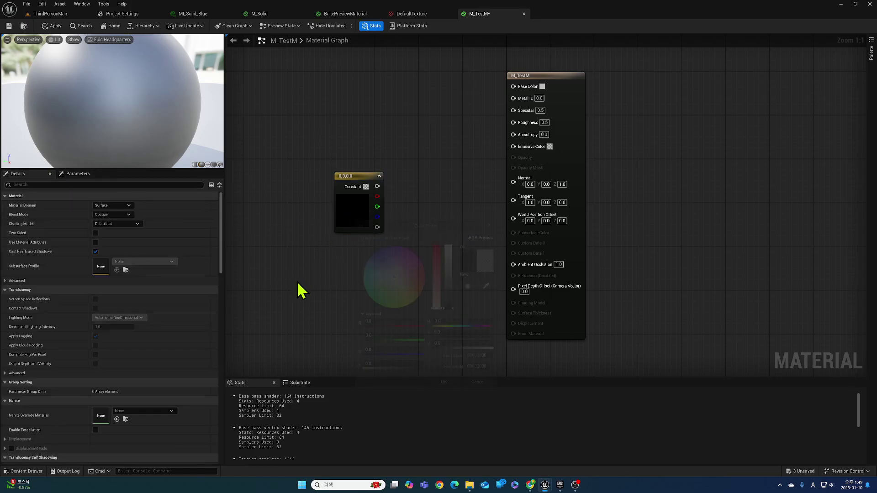
pyautogui.moveTo(298, 279); pyautogui.dragTo(369, 210)
pyautogui.press('Delete')
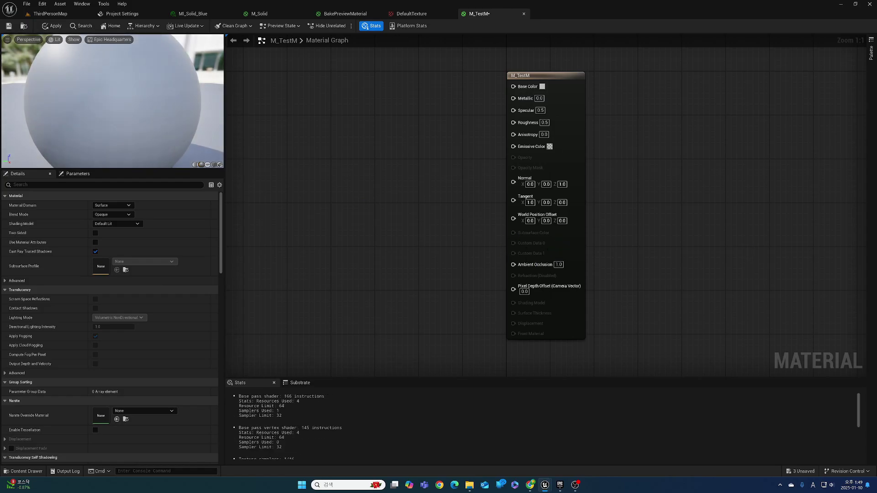
pyautogui.press('super+d')
pyautogui.press('super+d')
# Add a Texture Sample node to the M_TestM material graph, beside the material's output node
pyautogui.rightClick(309, 184)
pyautogui.write('text')
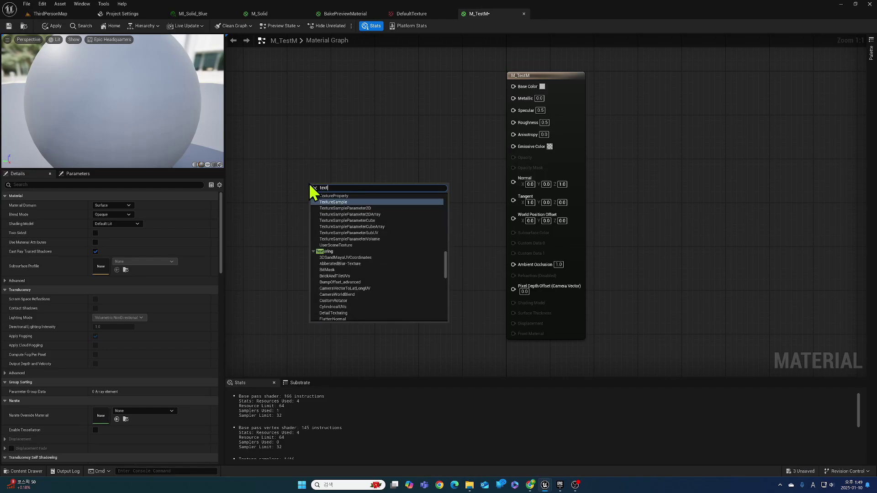
pyautogui.write('ure')
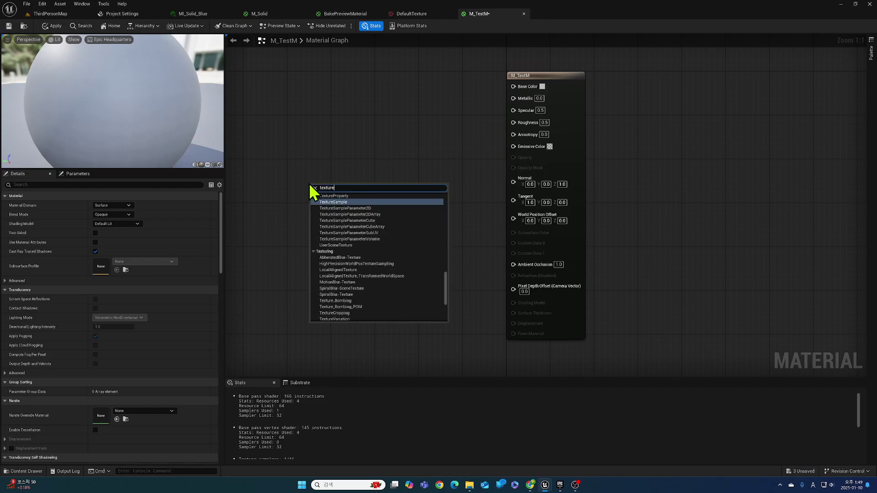
pyautogui.press('Return')
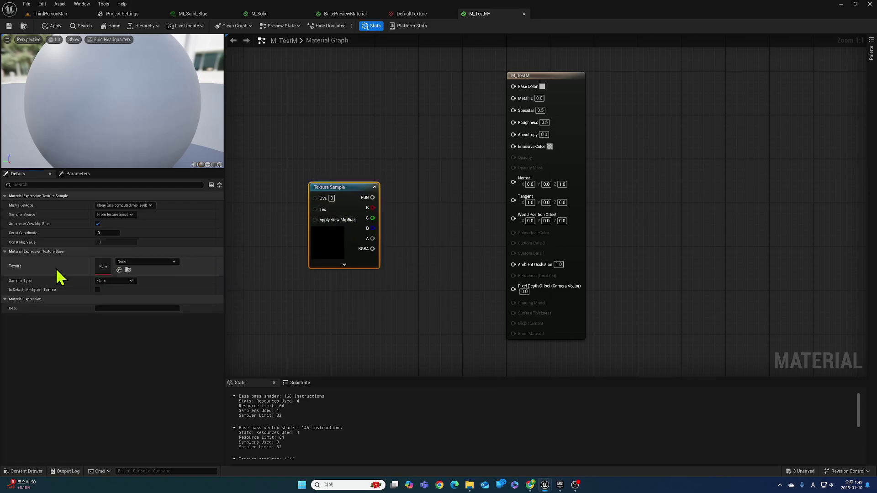
# Assign the imported testtext texture to the Texture Sample node in M_TestM
pyautogui.click(68, 14)
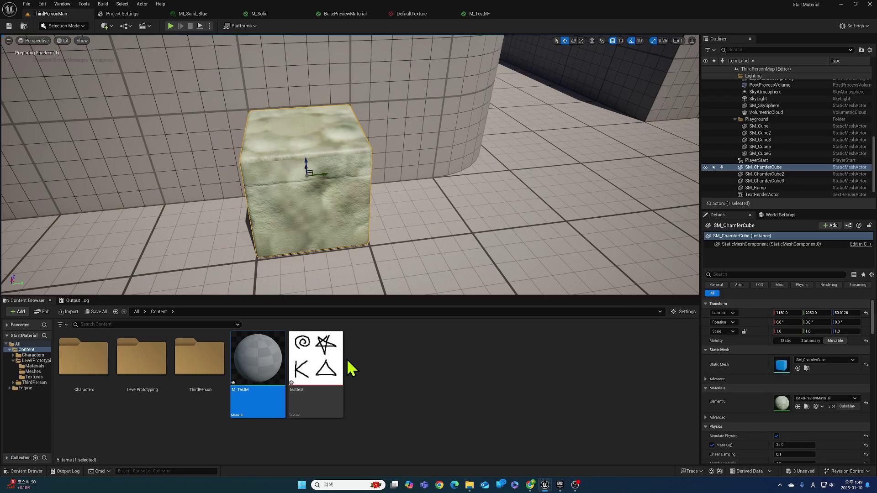
pyautogui.click(319, 365)
pyautogui.click(484, 13)
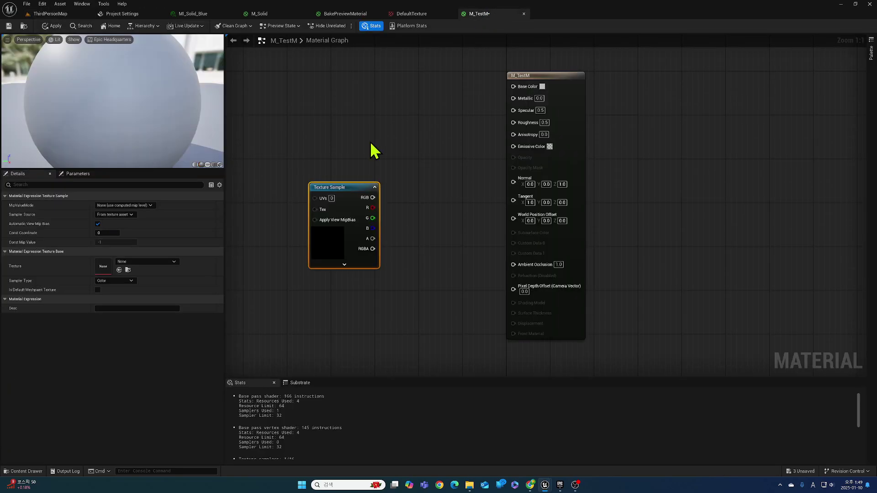
pyautogui.click(119, 270)
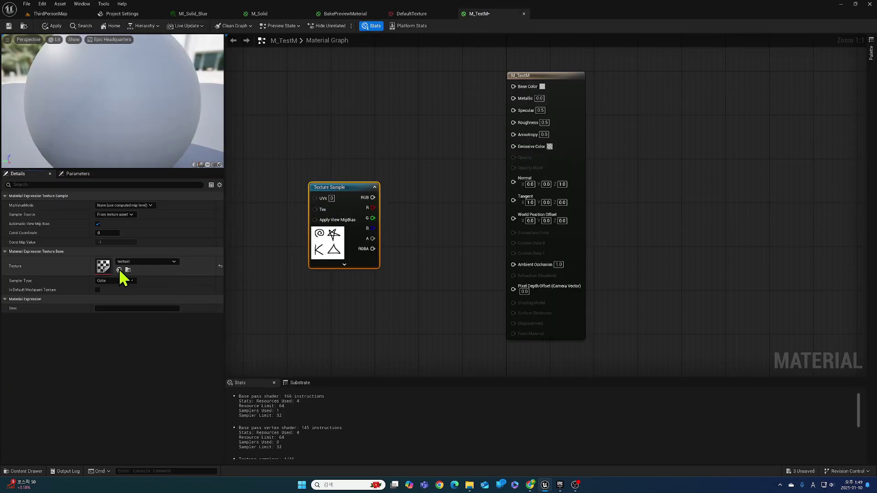
# Connect the Texture Sample's RGB output to M_TestM's Base Color, reposition the sample node, and save the material
pyautogui.moveTo(373, 197); pyautogui.dragTo(513, 86)
pyautogui.moveTo(350, 194); pyautogui.dragTo(354, 160)
pyautogui.click(8, 26)
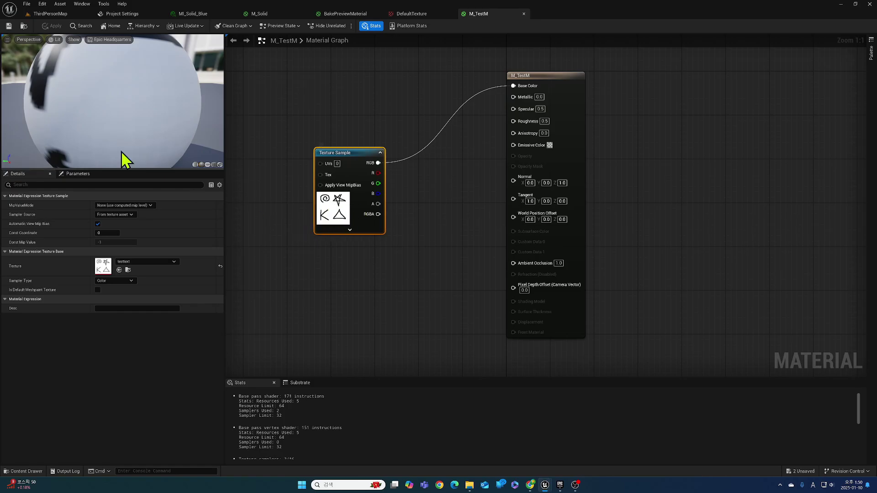
# Apply the M_TestM material to the selected chamfer cube in the ThirdPersonMap level
pyautogui.click(45, 14)
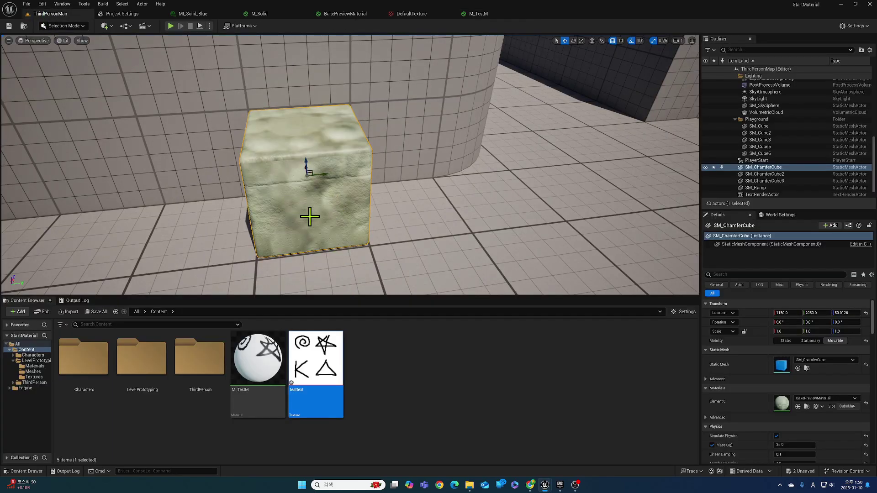
pyautogui.moveTo(252, 368); pyautogui.dragTo(297, 218)
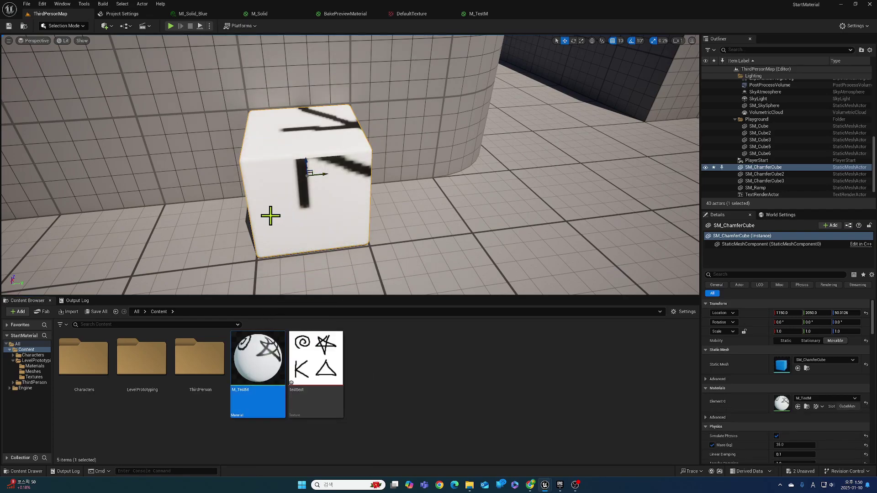
# Examine from several sides how the hand-drawn texture maps onto the chamfer cube's faces
pyautogui.press('d')
pyautogui.moveTo(342, 201); pyautogui.dragTo(372, 242, button='right')
pyautogui.press('a')
pyautogui.press('w')
pyautogui.press('s')
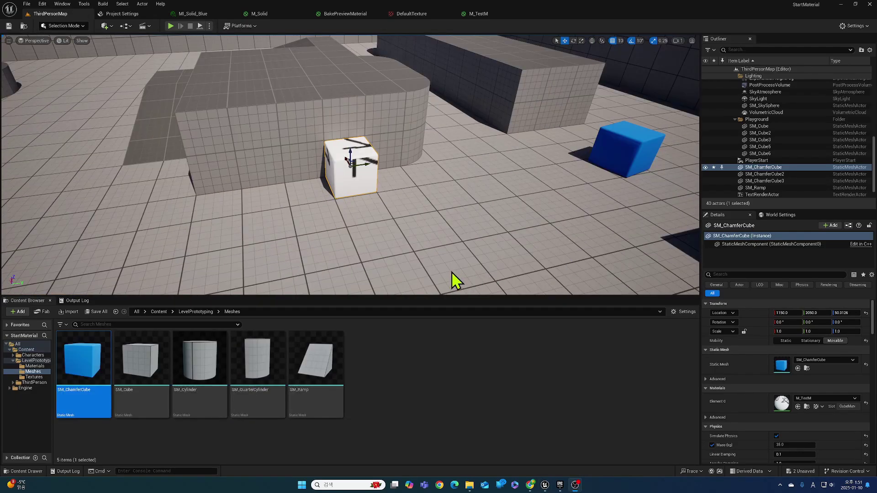
pyautogui.moveTo(392, 185); pyautogui.dragTo(365, 203, button='right')
pyautogui.press('w')
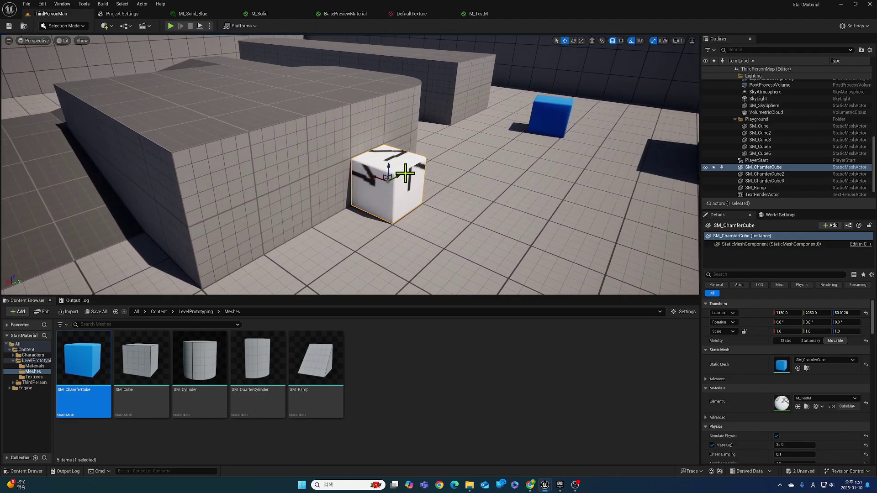
pyautogui.press('f')
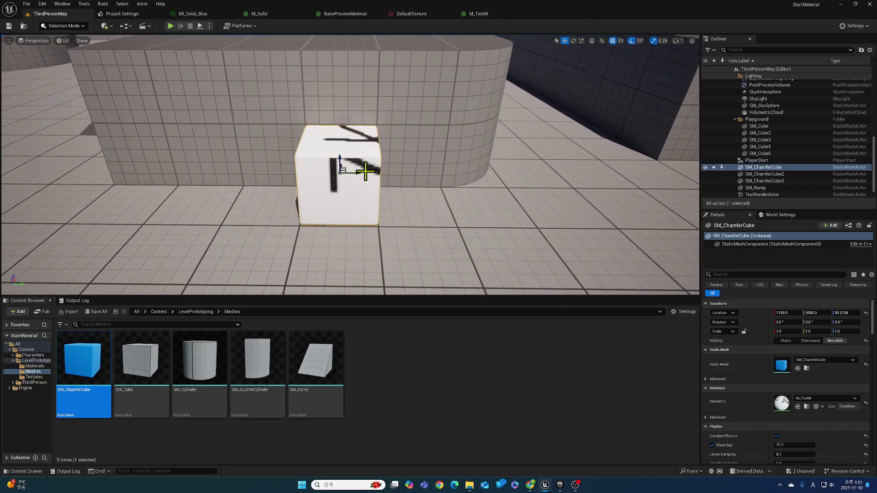
pyautogui.moveTo(342, 177); pyautogui.dragTo(270, 167, button='right')
pyautogui.press('d')
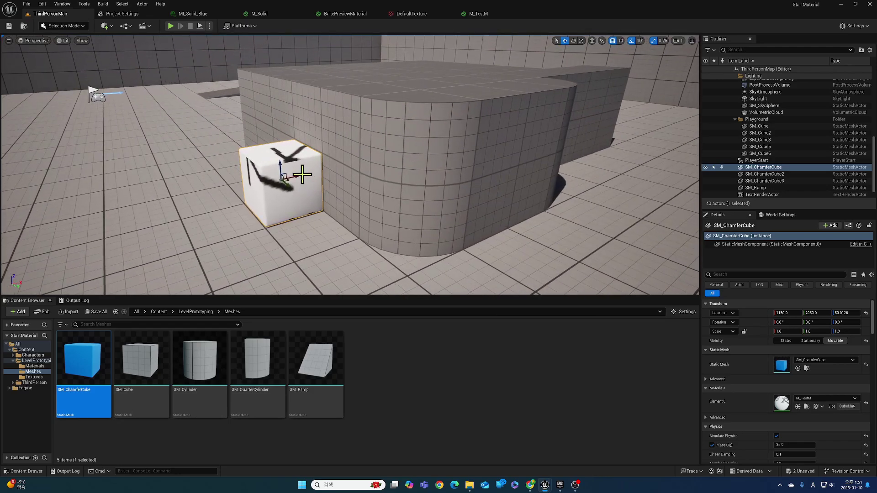
# Move the chamfer cube along the X axis to 1080, away from the curved block
pyautogui.moveTo(300, 175); pyautogui.dragTo(267, 182)
pyautogui.moveTo(321, 193); pyautogui.dragTo(279, 194, button='right')
pyautogui.press('a')
pyautogui.moveTo(280, 225); pyautogui.dragTo(441, 235, button='right')
pyautogui.press('s')
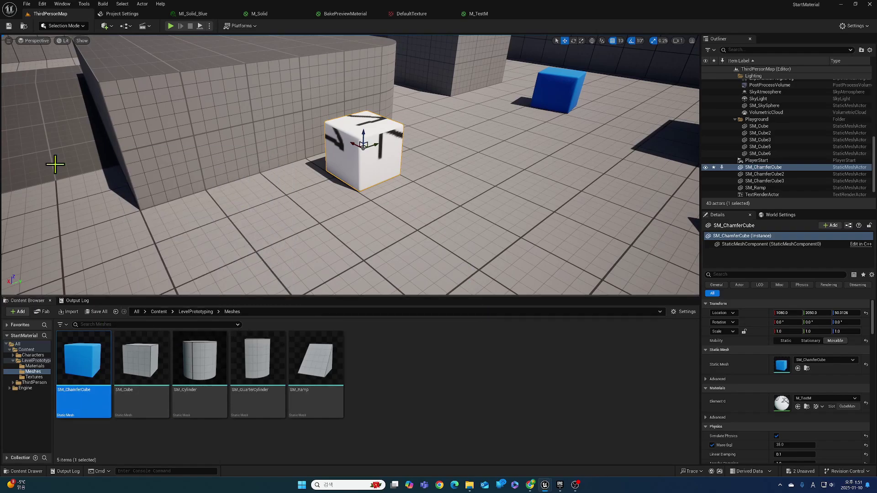
# Add a basic Cube shape to the level and place it on the floor beside the chamfer cube, at Z 50
pyautogui.click(111, 26)
pyautogui.moveTo(133, 106)
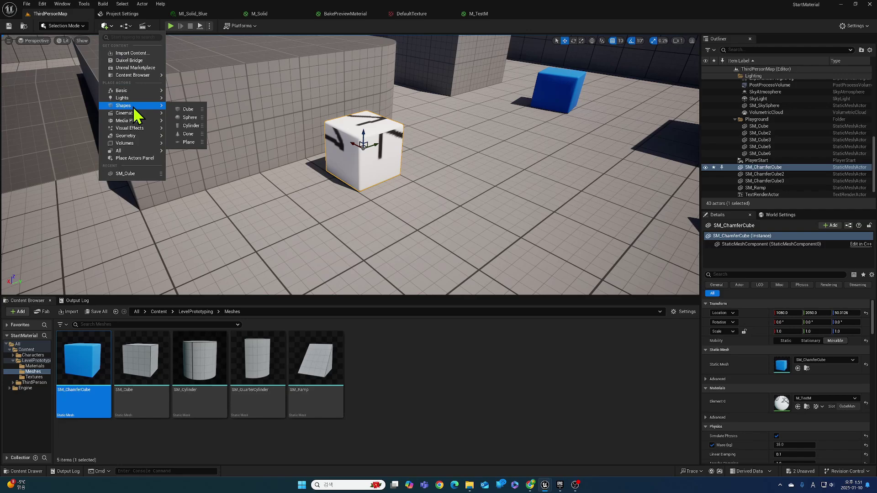
pyautogui.click(193, 109)
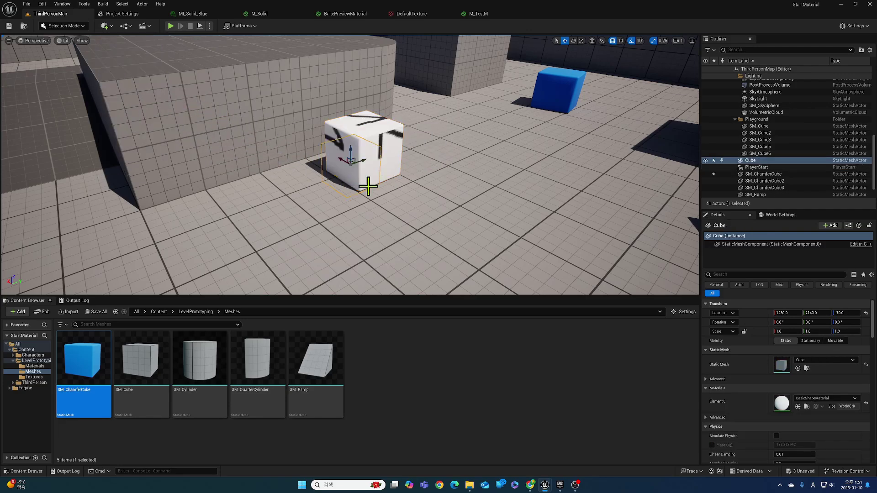
pyautogui.moveTo(349, 148); pyautogui.dragTo(472, 173)
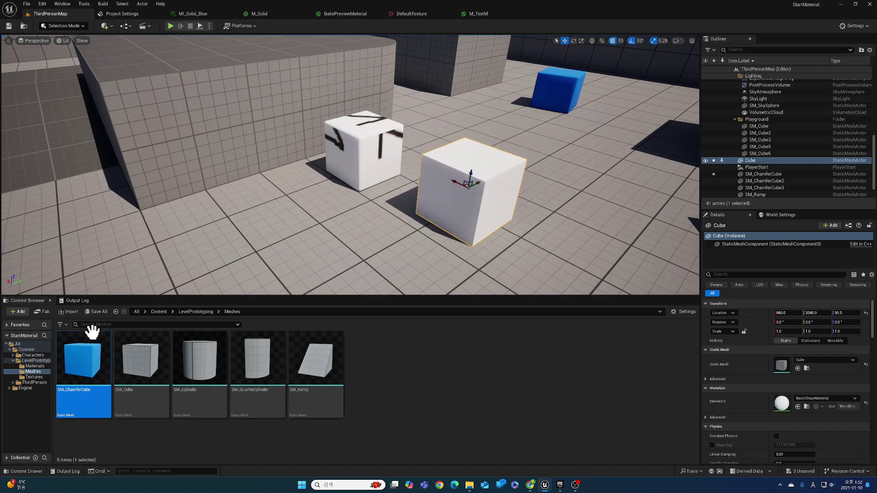
# Apply the testtext texture from the Content folder directly to the new cube
pyautogui.click(26, 349)
pyautogui.moveTo(313, 384); pyautogui.dragTo(464, 215)
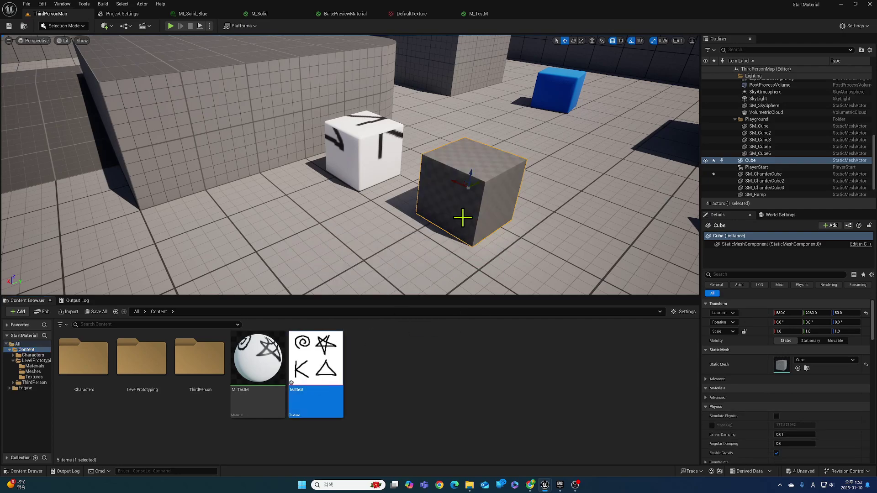
pyautogui.scroll(3, 464, 215)
pyautogui.moveTo(425, 258); pyautogui.dragTo(431, 261, button='right')
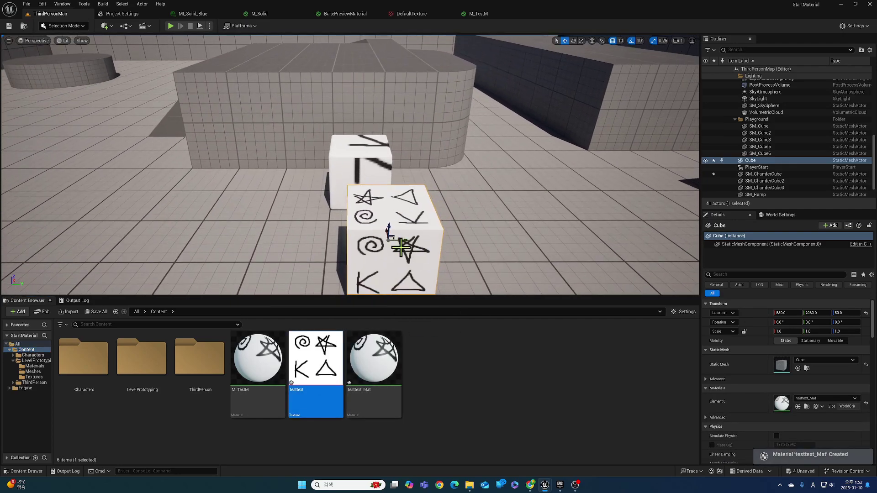
pyautogui.moveTo(369, 210); pyautogui.dragTo(374, 237, button='right')
pyautogui.moveTo(387, 128); pyautogui.dragTo(378, 162, button='right')
# Compare the two textured cubes and open the chamfer cube's static mesh, SM_ChamferCube, in its own editor
pyautogui.click(368, 155)
pyautogui.click(448, 174)
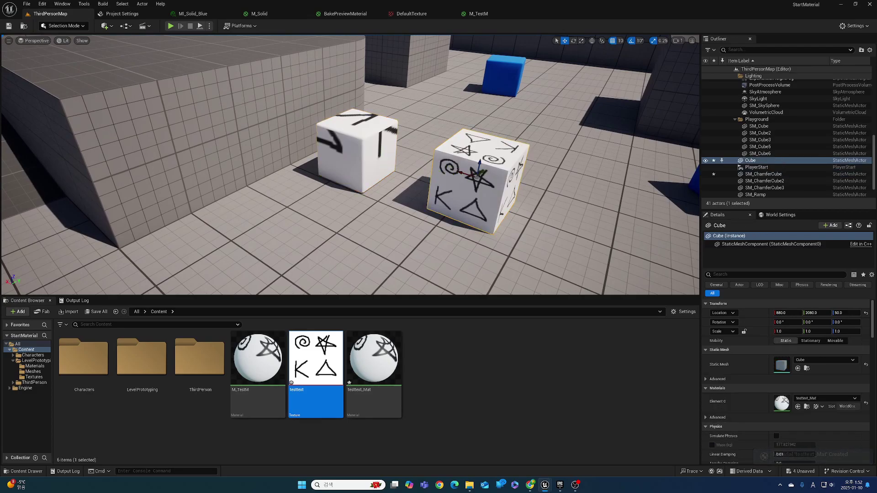
pyautogui.click(357, 155)
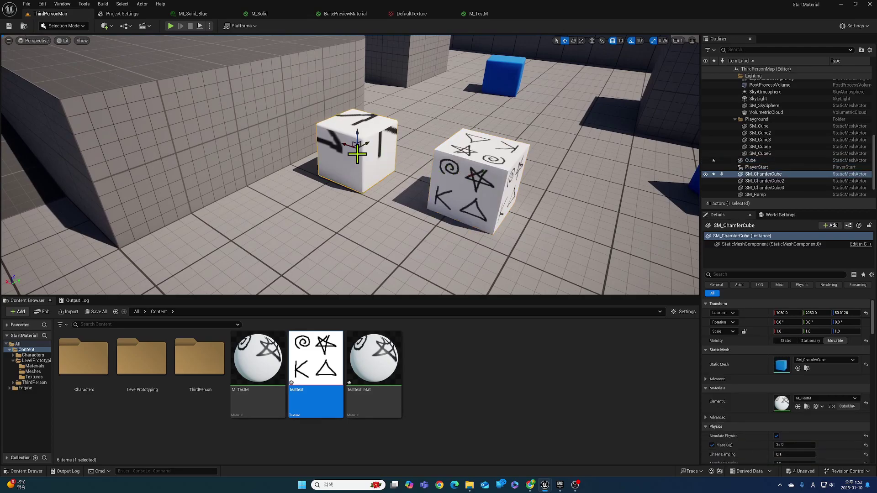
pyautogui.doubleClick(785, 366)
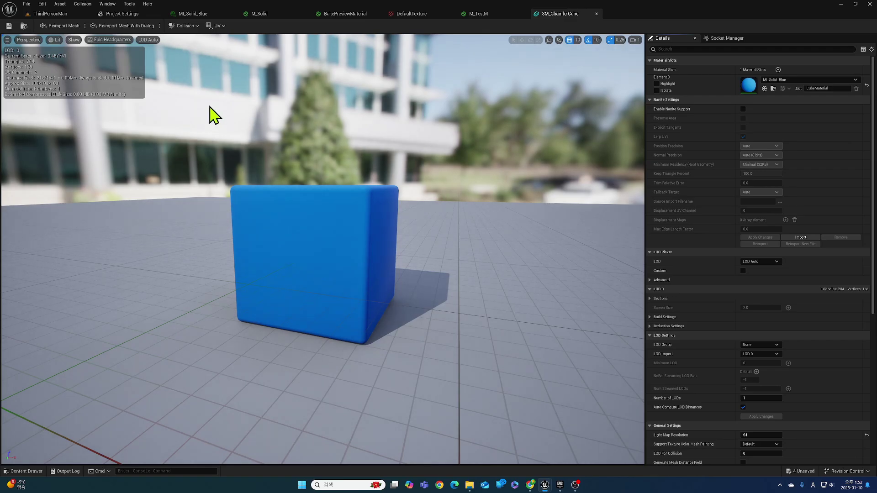
# Examine the UV Channel 0 and UV Channel 1 layouts of SM_ChamferCube, close the mesh editor, and return to the level
pyautogui.click(216, 26)
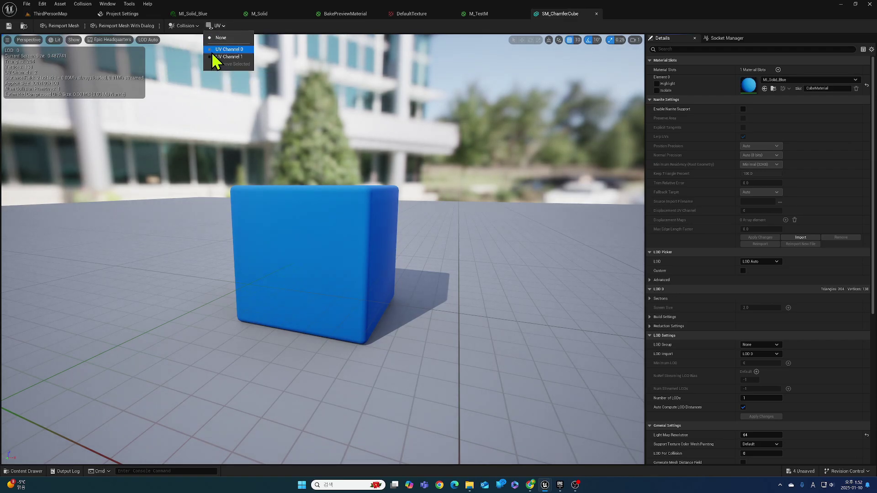
pyautogui.click(212, 51)
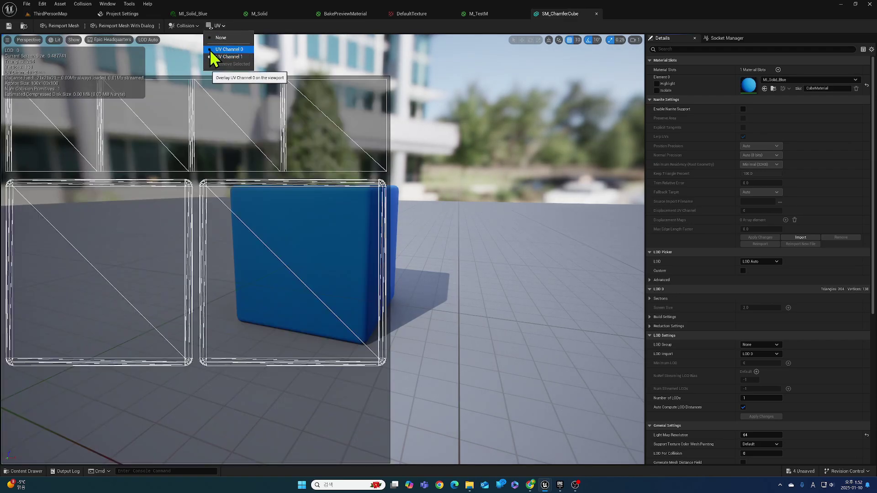
pyautogui.click(210, 56)
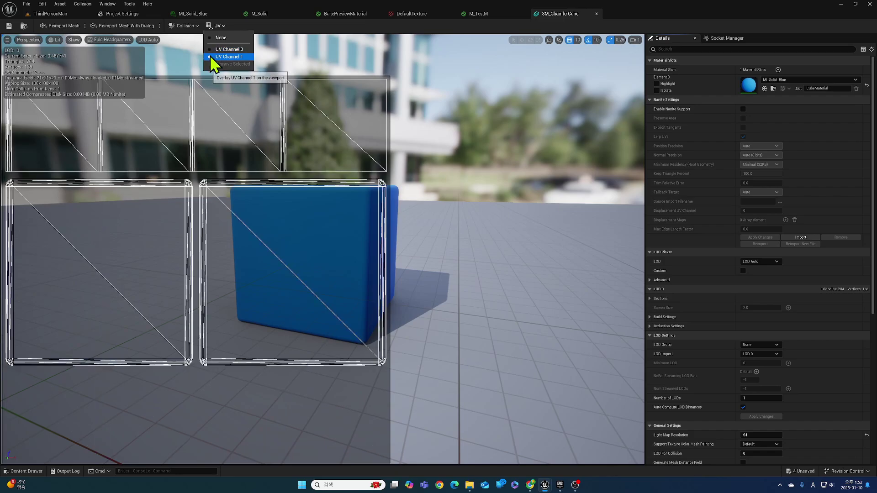
pyautogui.click(213, 49)
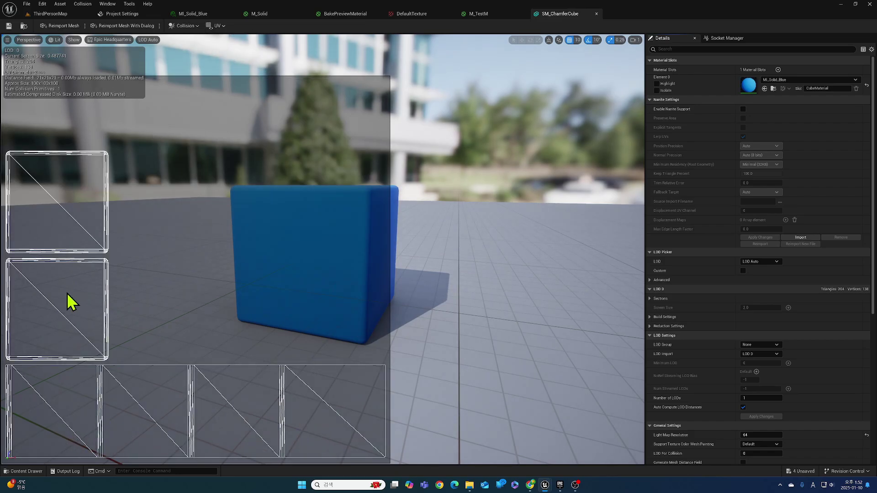
pyautogui.click(217, 25)
pyautogui.click(219, 57)
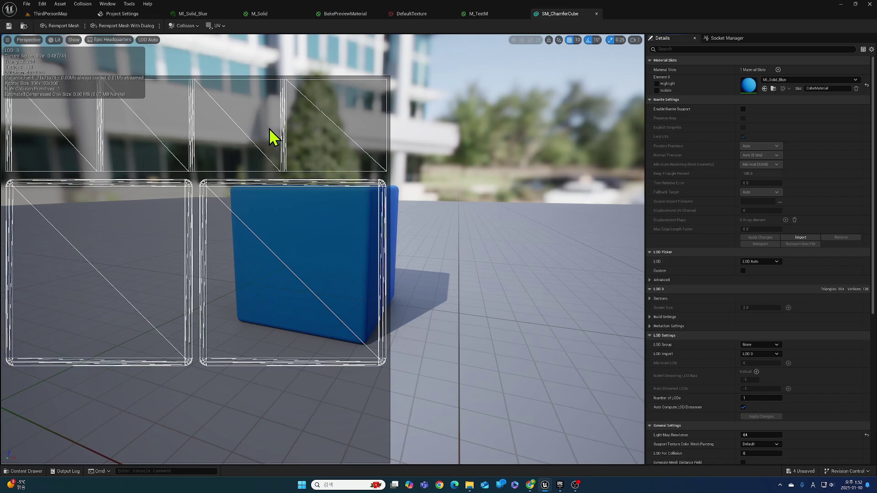
pyautogui.click(596, 14)
pyautogui.click(49, 17)
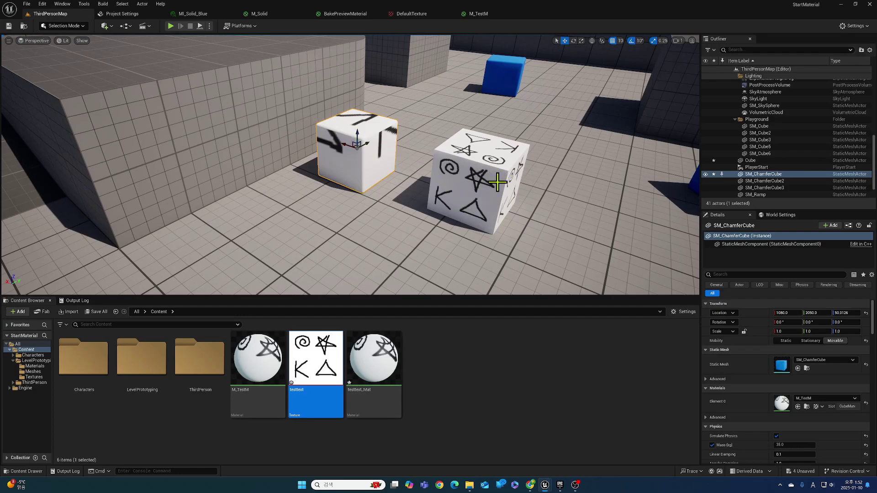
# Add a Plane shape to the level near the two textured cubes
pyautogui.press('d')
pyautogui.moveTo(524, 213); pyautogui.dragTo(461, 210, button='right')
pyautogui.press('s')
pyautogui.moveTo(384, 201); pyautogui.dragTo(381, 200, button='right')
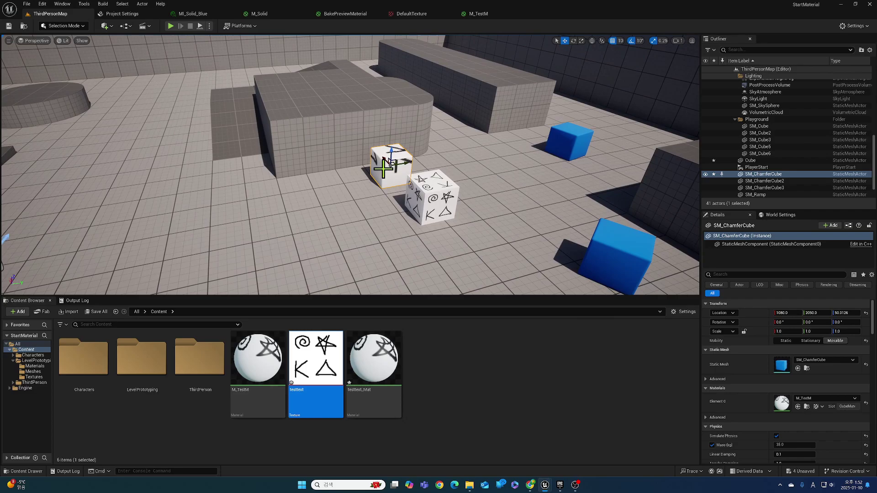
pyautogui.click(426, 197)
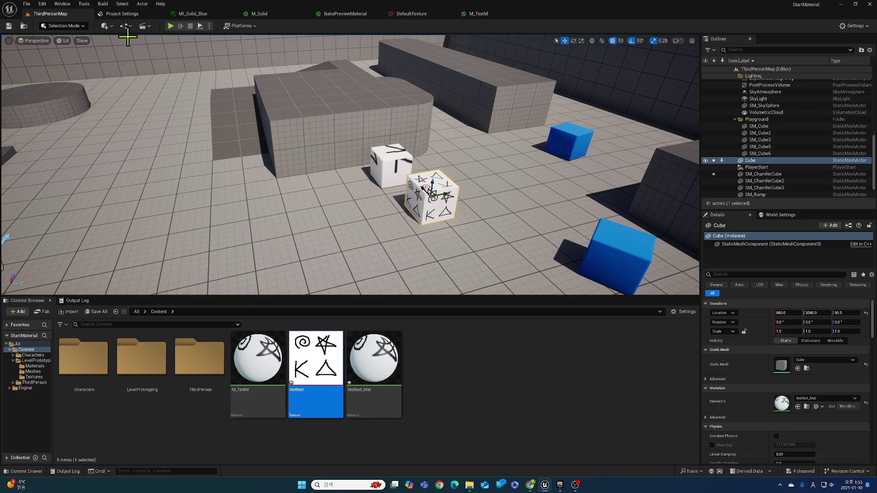
pyautogui.click(109, 27)
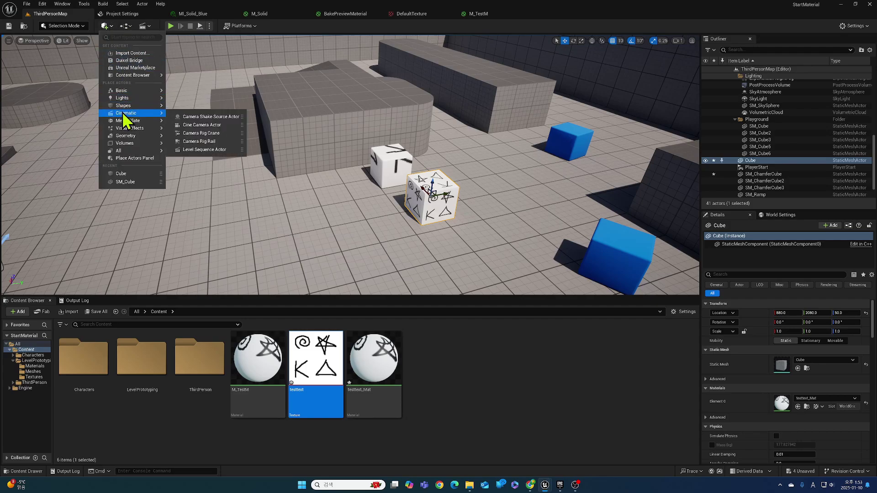
pyautogui.moveTo(136, 106)
pyautogui.click(188, 142)
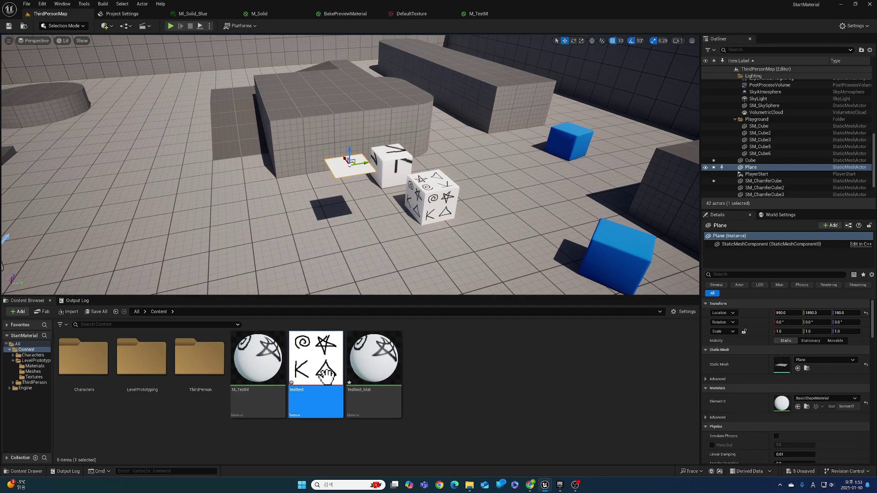
# Apply the M_TestM material to the new plane
pyautogui.moveTo(327, 377)
pyautogui.mouseDown()
pyautogui.moveTo(339, 203)
pyautogui.moveTo(313, 381)
pyautogui.mouseUp()
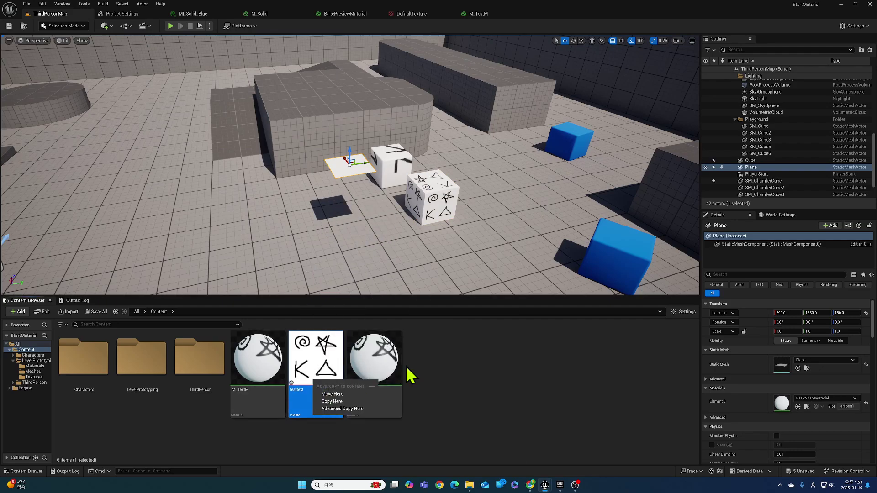
pyautogui.click(407, 369)
pyautogui.click(266, 376)
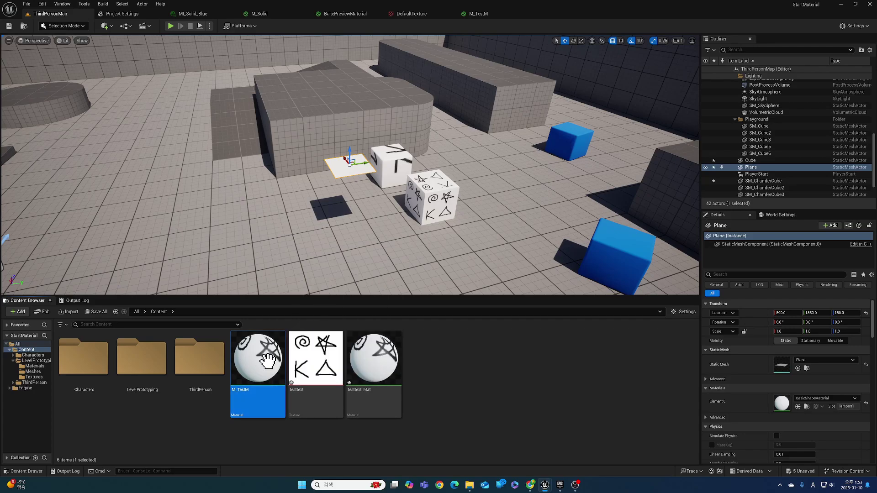
pyautogui.moveTo(266, 376); pyautogui.dragTo(345, 172)
# Rotate the plane to stand upright with its drawing the right way up, at rotation 90°, 0°, 90°
pyautogui.click(574, 40)
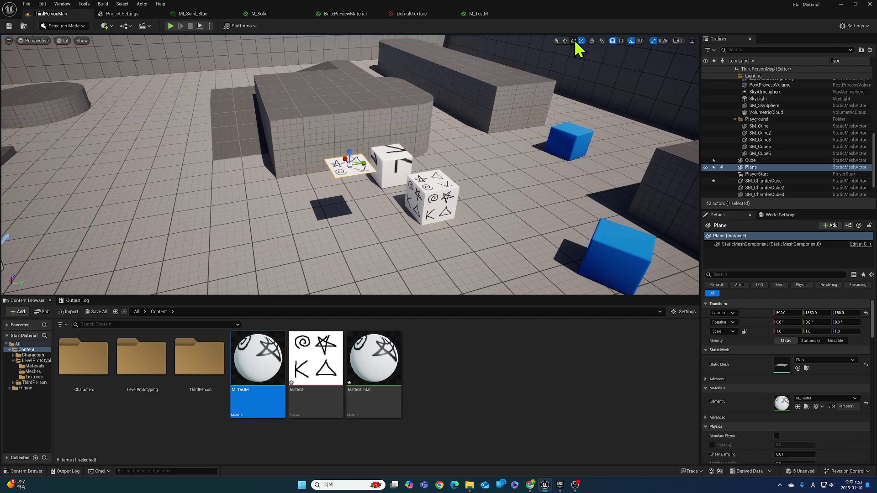
pyautogui.moveTo(346, 154); pyautogui.dragTo(387, 174)
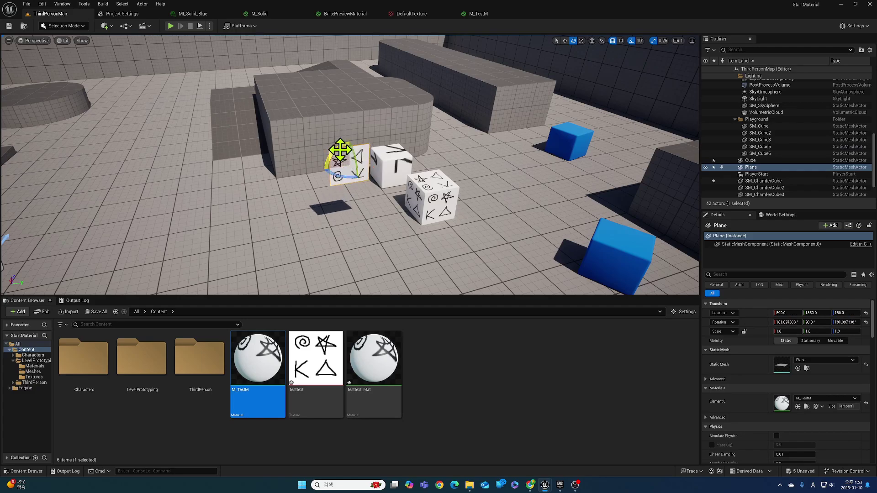
pyautogui.moveTo(337, 150); pyautogui.dragTo(469, 191)
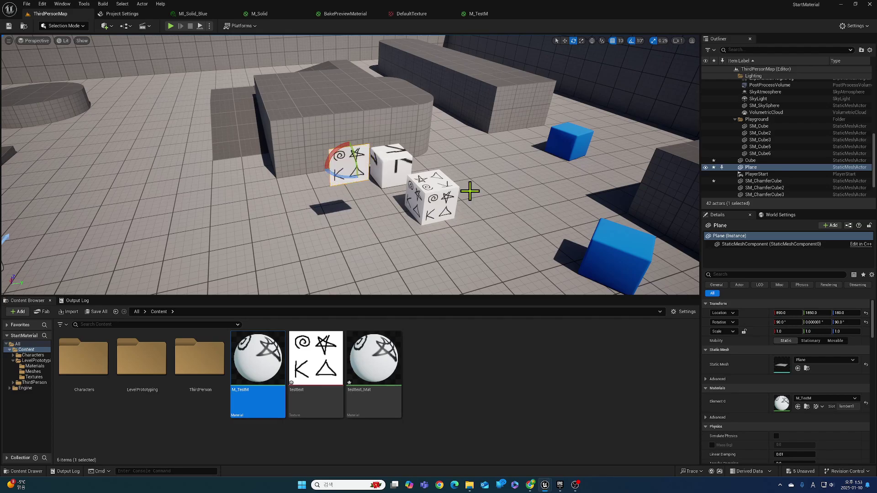
# Scale the plane uniformly to 3 with proportions locked, and move it to Y 1700, Z 280
pyautogui.click(744, 331)
pyautogui.click(794, 331)
pyautogui.write('3')
pyautogui.press('Return')
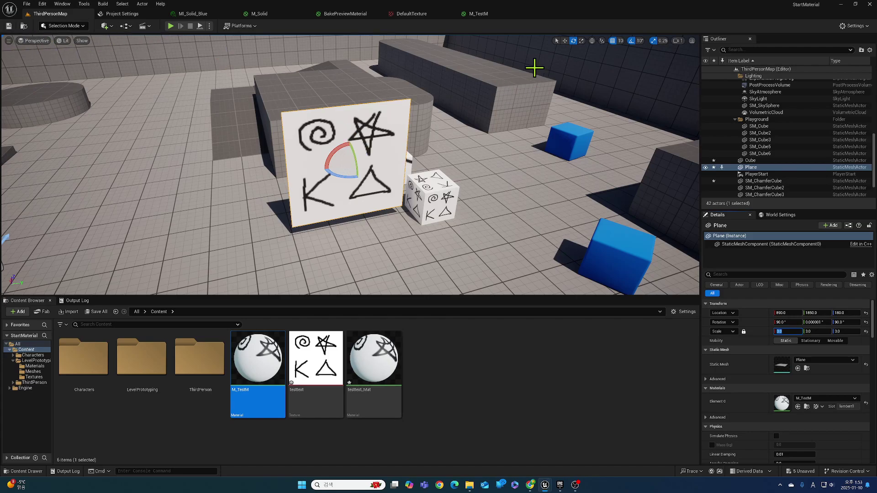
pyautogui.click(565, 41)
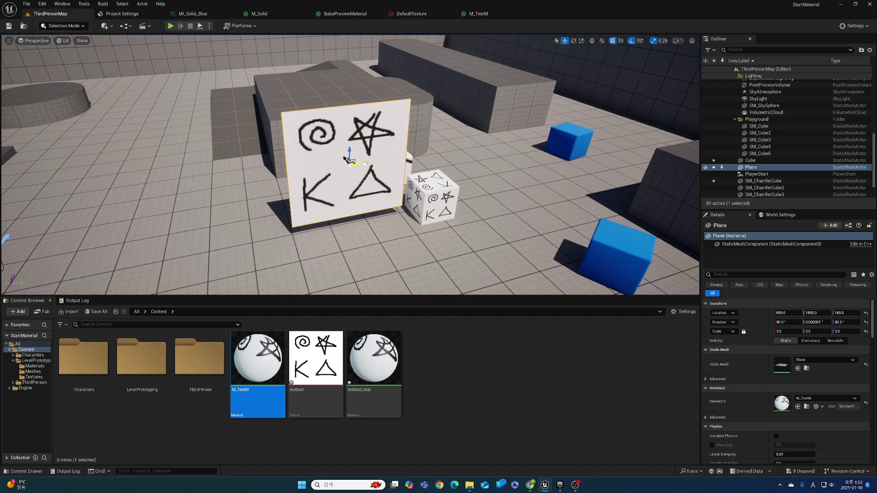
pyautogui.moveTo(363, 163); pyautogui.dragTo(276, 122)
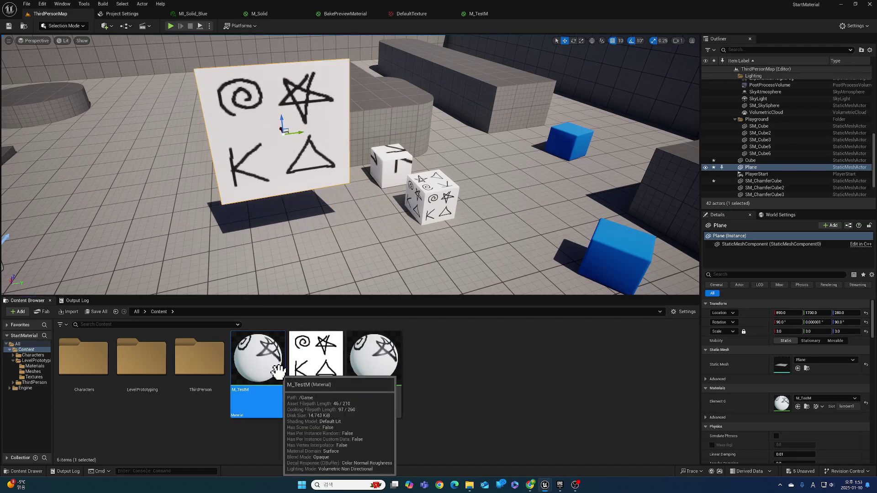
# Create a material instance from M_TestM under its default name, open it in its editor, and return to the ThirdPersonMap level
pyautogui.rightClick(264, 377)
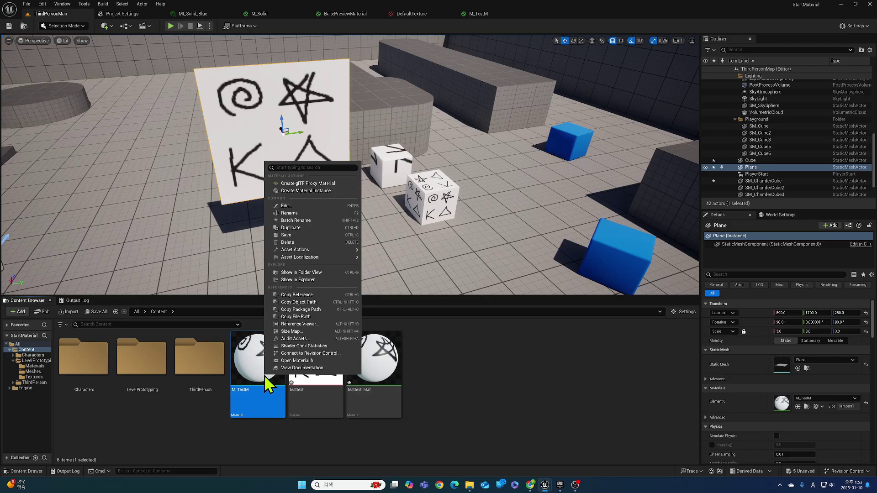
pyautogui.moveTo(285, 260)
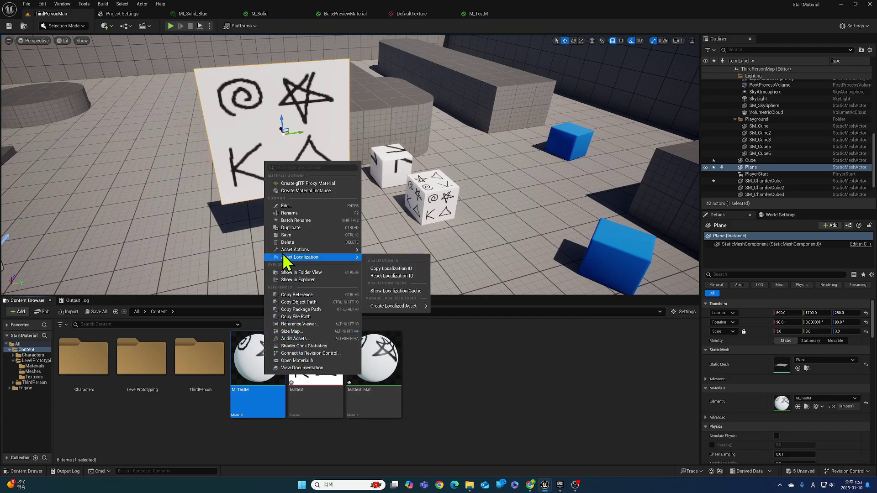
pyautogui.click(305, 191)
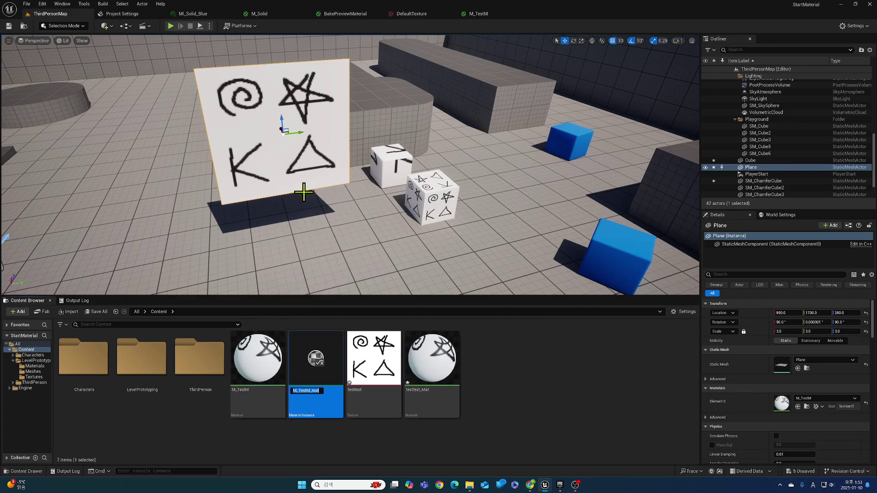
pyautogui.click(313, 358)
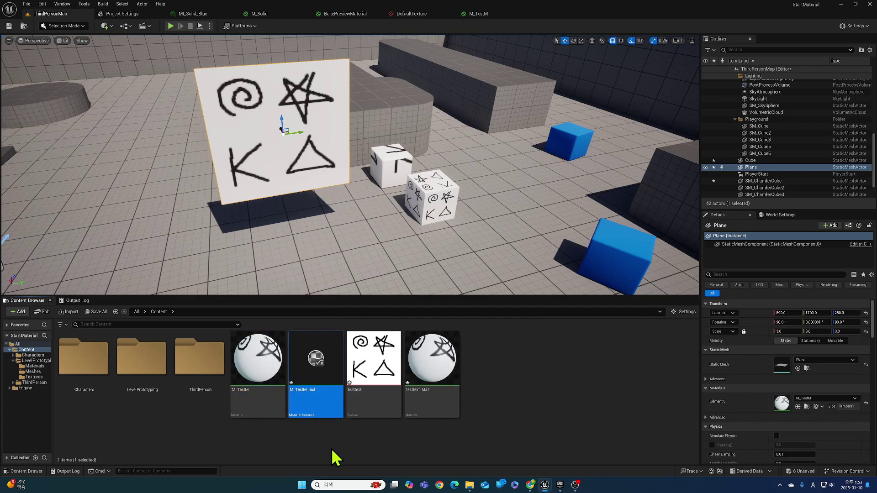
pyautogui.doubleClick(315, 359)
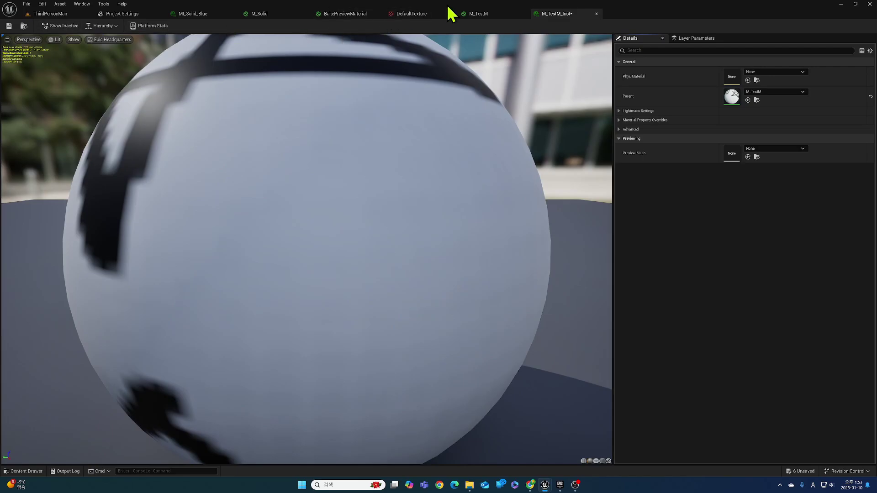
pyautogui.click(58, 14)
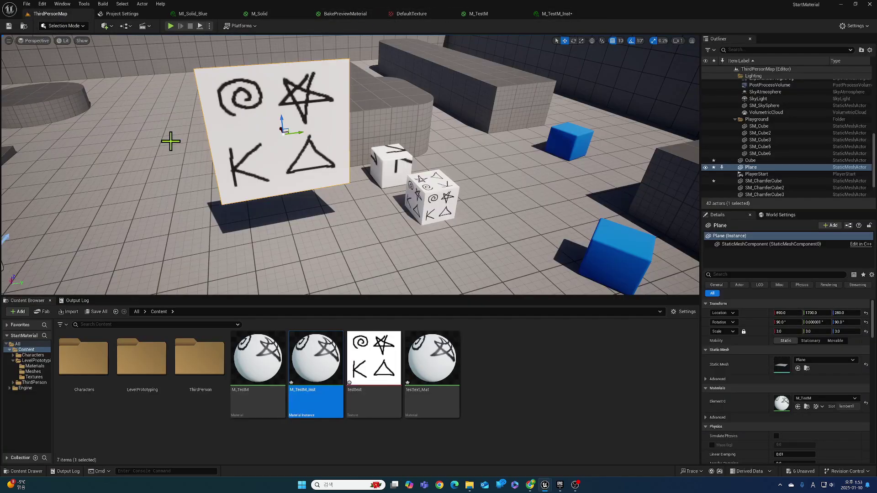
pyautogui.click(263, 363)
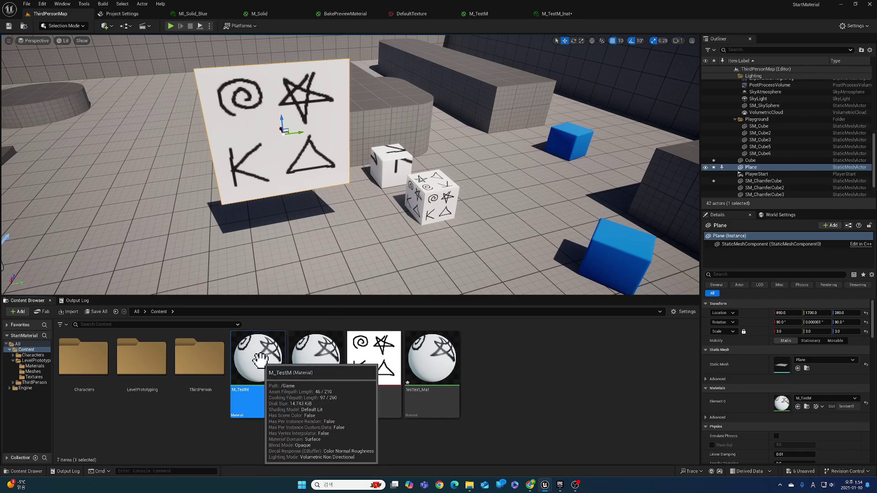
pyautogui.moveTo(260, 361); pyautogui.dragTo(254, 131)
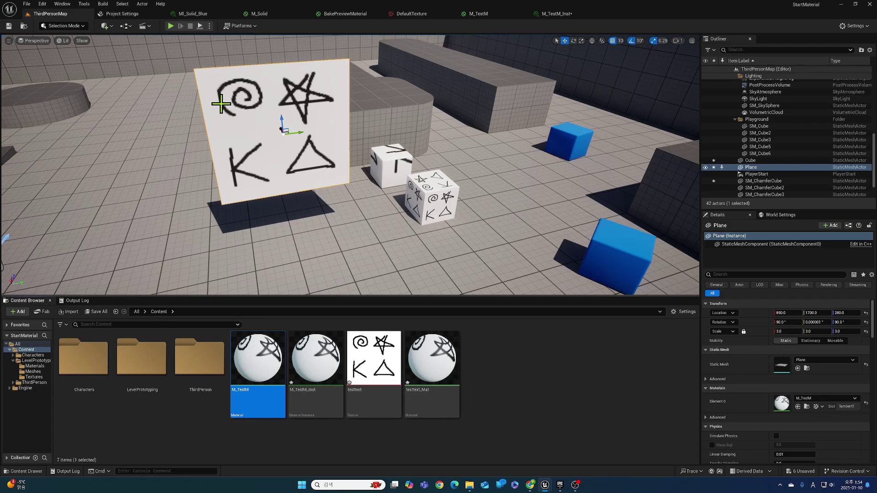
pyautogui.moveTo(278, 96); pyautogui.dragTo(230, 96)
# Open the M_TestM material graph and move the Texture Sample node farther away from the material's output node
pyautogui.doubleClick(257, 352)
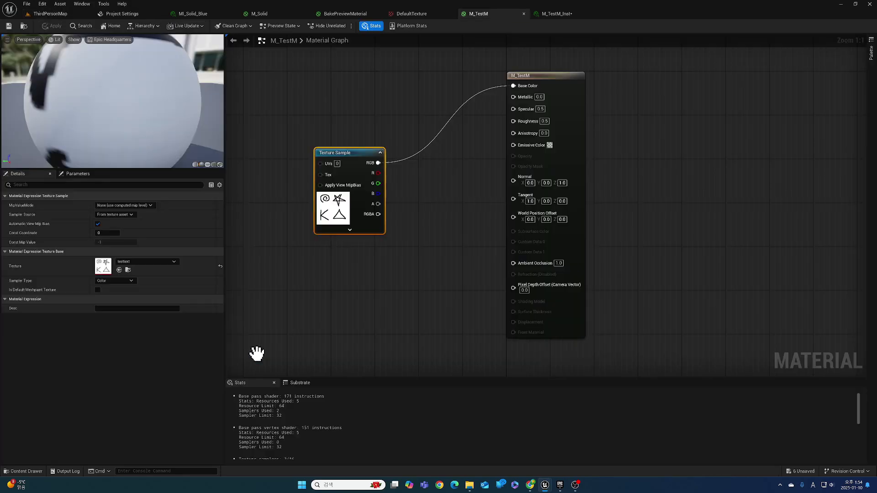
pyautogui.moveTo(312, 293); pyautogui.dragTo(411, 274, button='right')
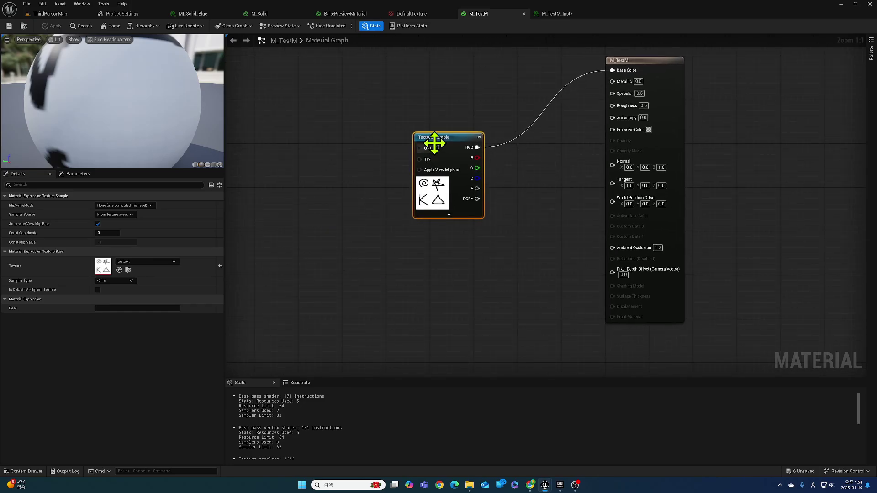
pyautogui.moveTo(430, 147); pyautogui.dragTo(311, 198)
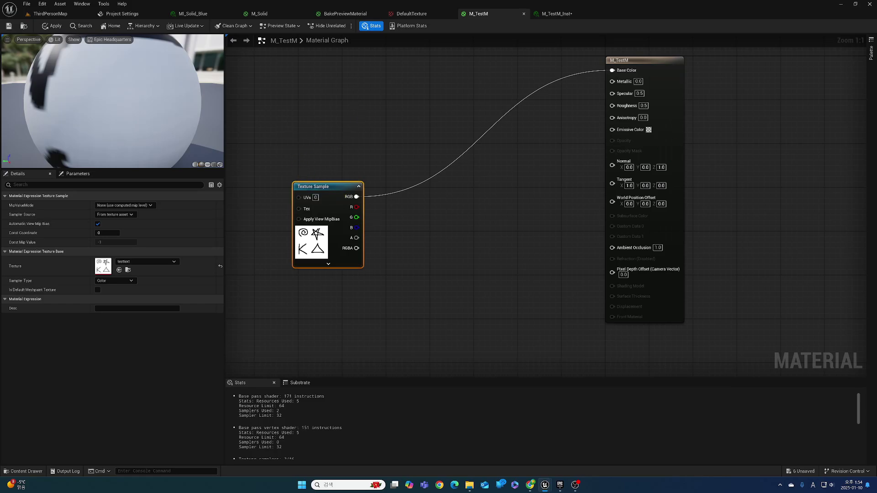
# Add a LinearInterpolate node beside the Texture Sample and connect the texture's RGB output to its Alpha input
pyautogui.rightClick(392, 145)
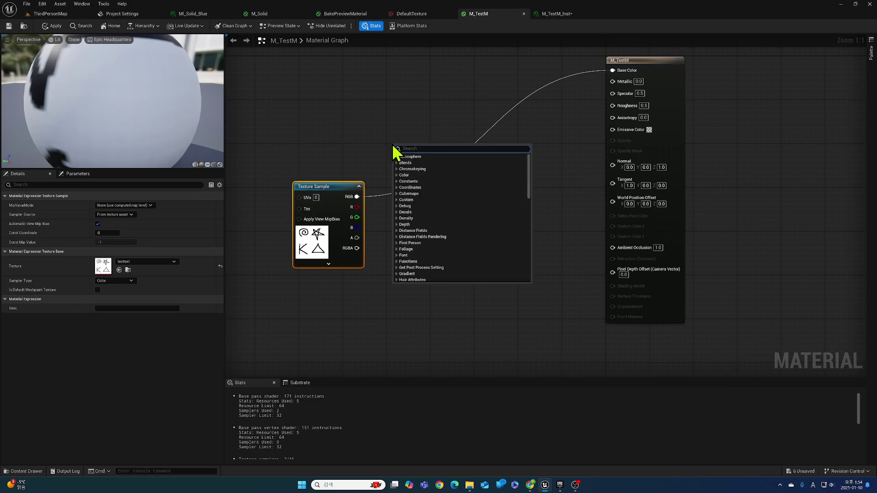
pyautogui.write('lerp')
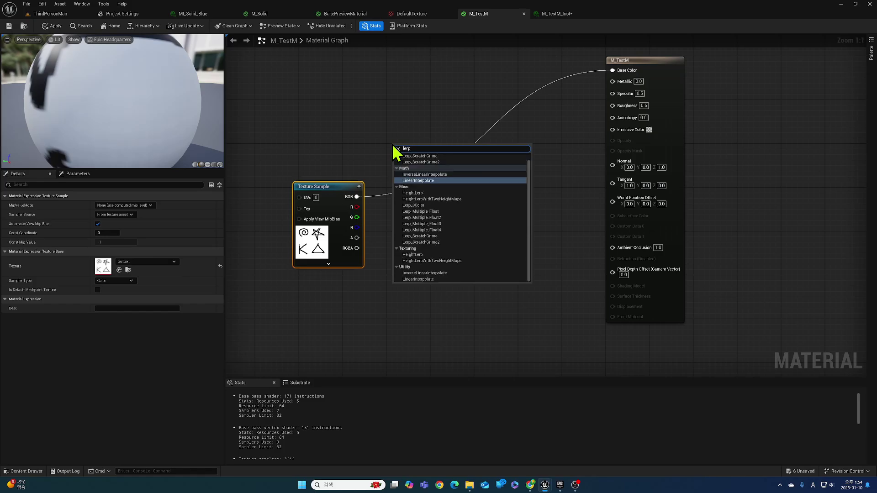
pyautogui.press('Return')
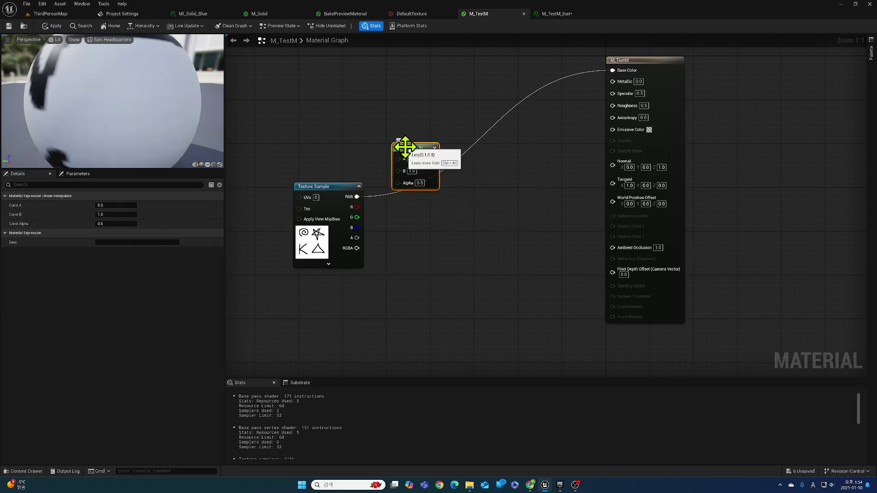
pyautogui.moveTo(405, 146); pyautogui.dragTo(421, 163)
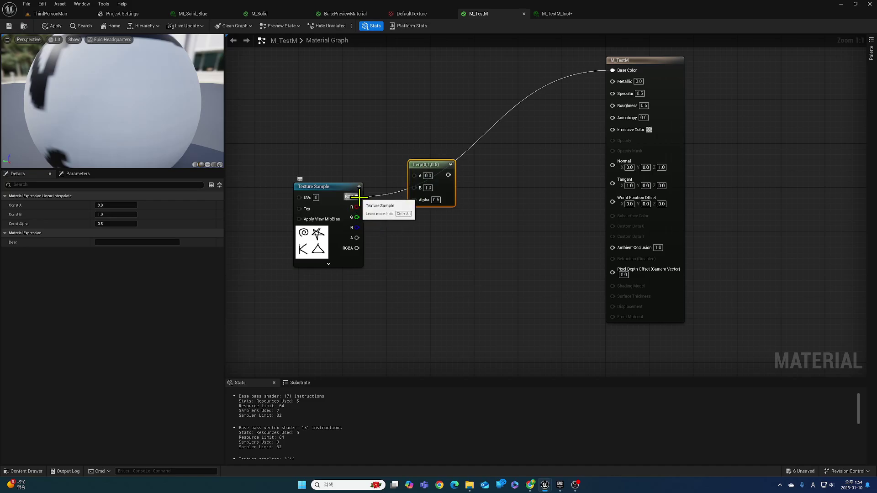
pyautogui.moveTo(359, 197); pyautogui.dragTo(417, 205)
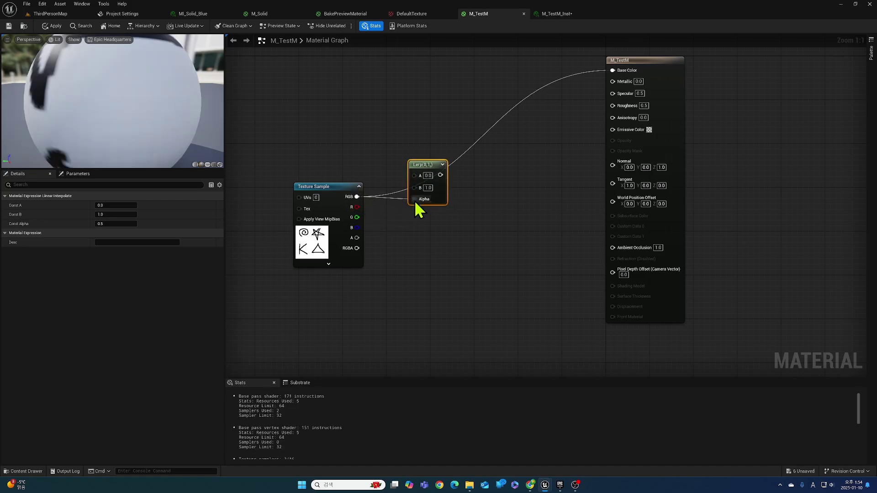
# Add a black Constant3Vector above the Texture Sample, connect it to the Lerp's A input, and tidy the node positions
pyautogui.click(322, 95)
pyautogui.moveTo(367, 106); pyautogui.dragTo(416, 176)
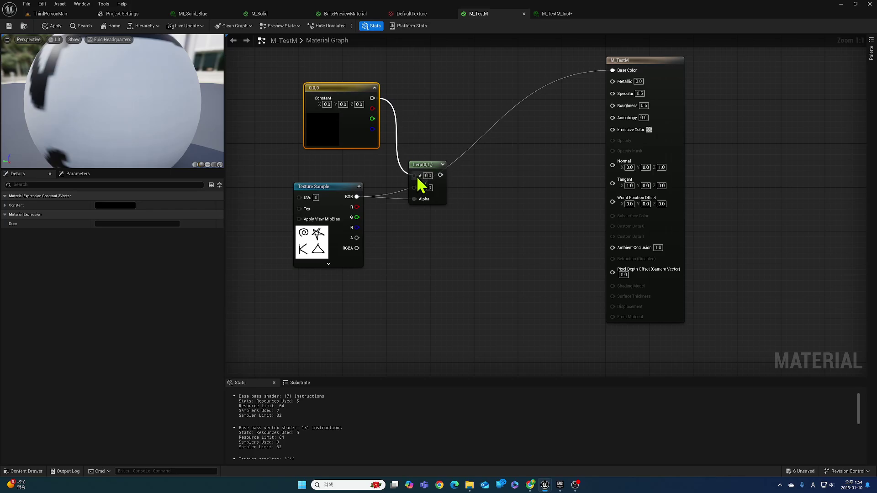
pyautogui.moveTo(349, 90); pyautogui.dragTo(336, 95)
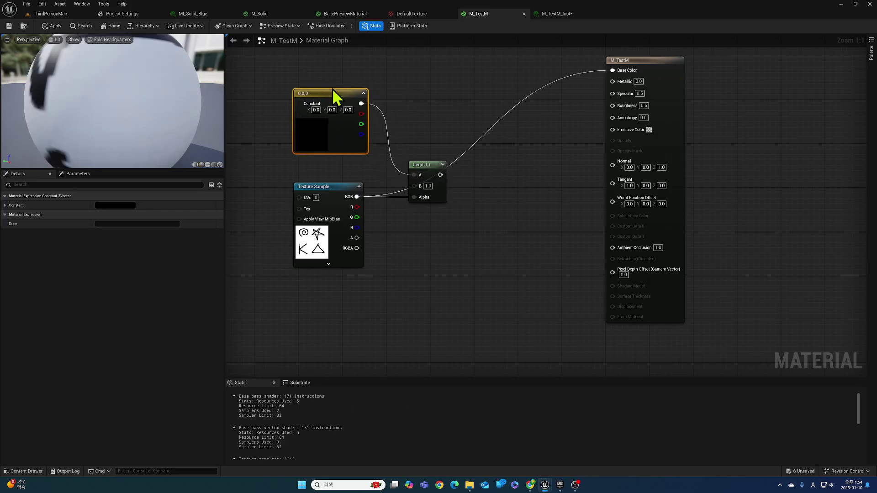
pyautogui.moveTo(423, 163); pyautogui.dragTo(406, 148)
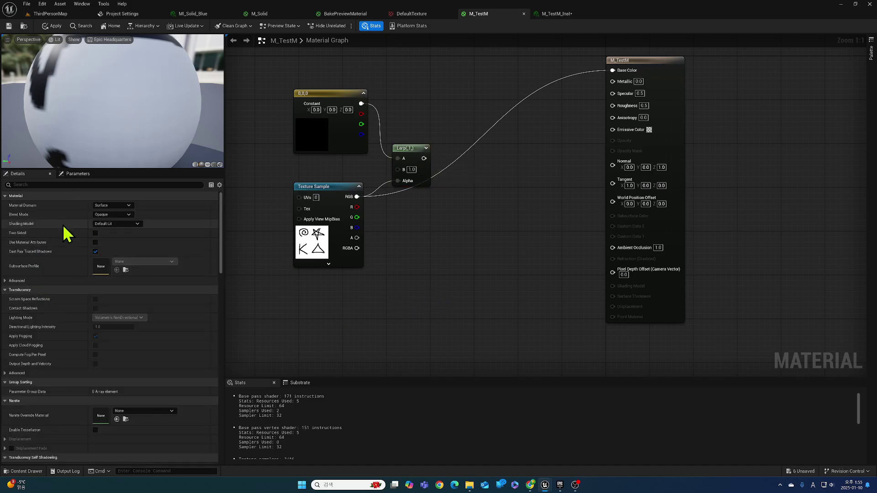
# Set the material's blend mode to Translucent and disconnect the Texture Sample from Base Color
pyautogui.click(111, 215)
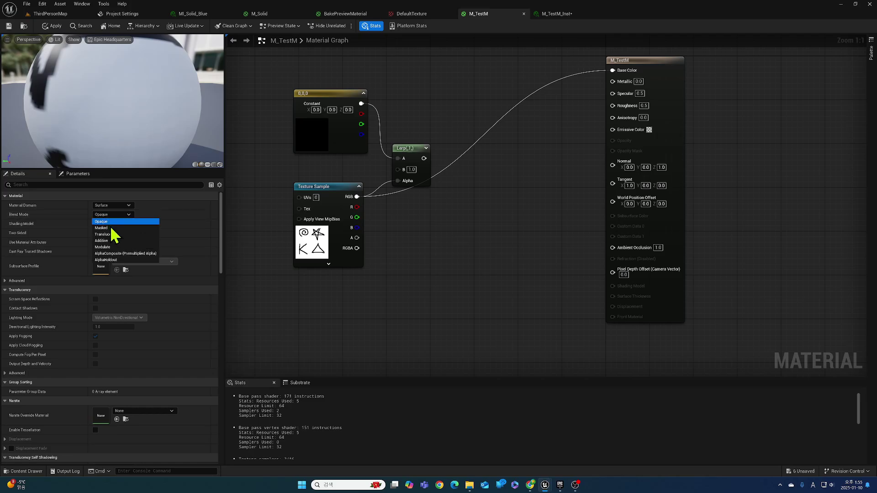
pyautogui.click(110, 235)
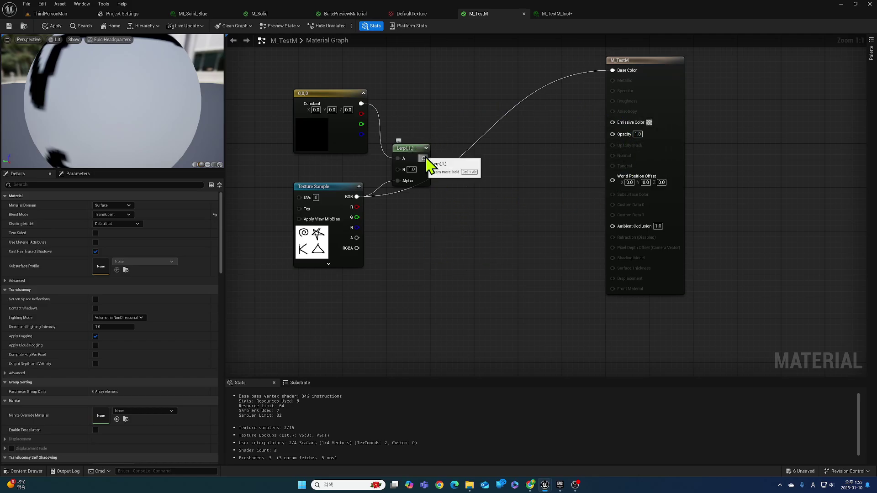
pyautogui.keyDown('alt'); pyautogui.click(468, 152); pyautogui.keyUp('alt')
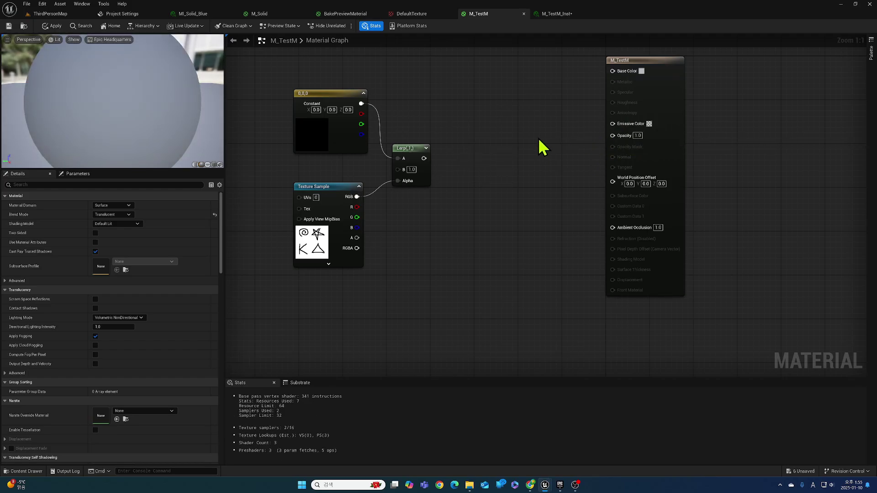
# Add a OneMinus node fed by the Lerp's output and connect it to the material's Opacity input
pyautogui.moveTo(424, 158); pyautogui.dragTo(455, 212)
pyautogui.write('-')
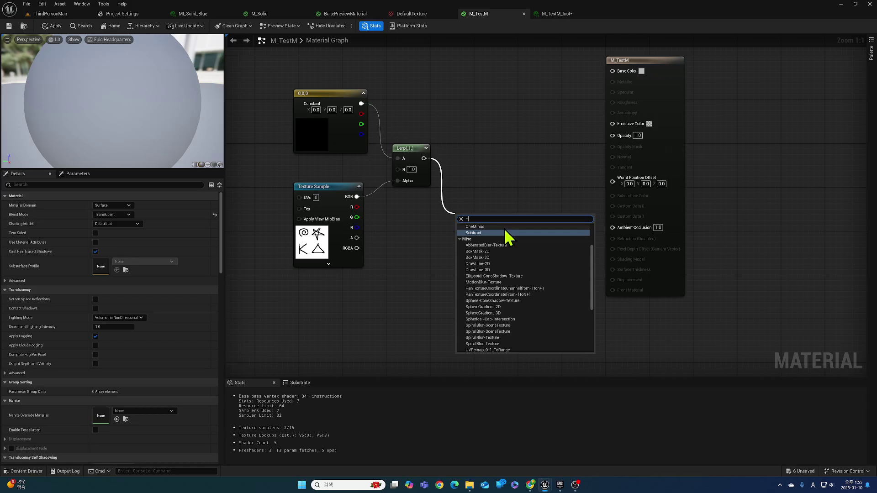
pyautogui.click(504, 227)
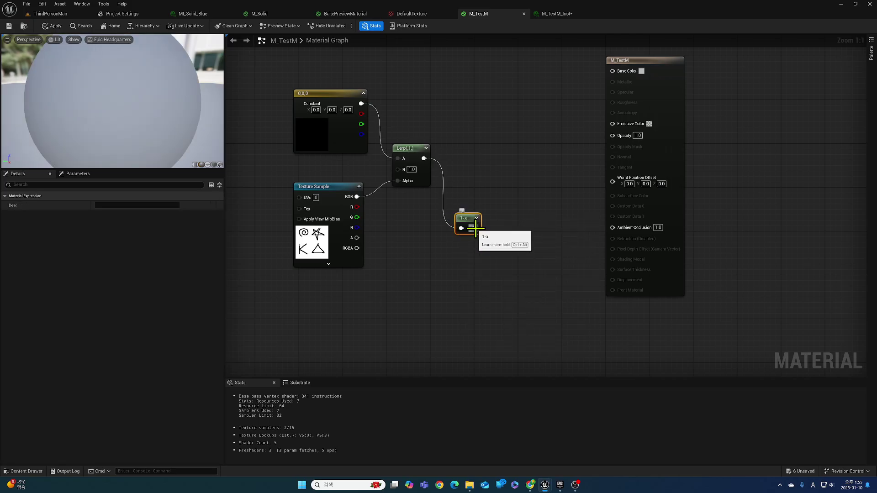
pyautogui.moveTo(475, 227); pyautogui.dragTo(612, 137)
pyautogui.moveTo(470, 224); pyautogui.dragTo(499, 203)
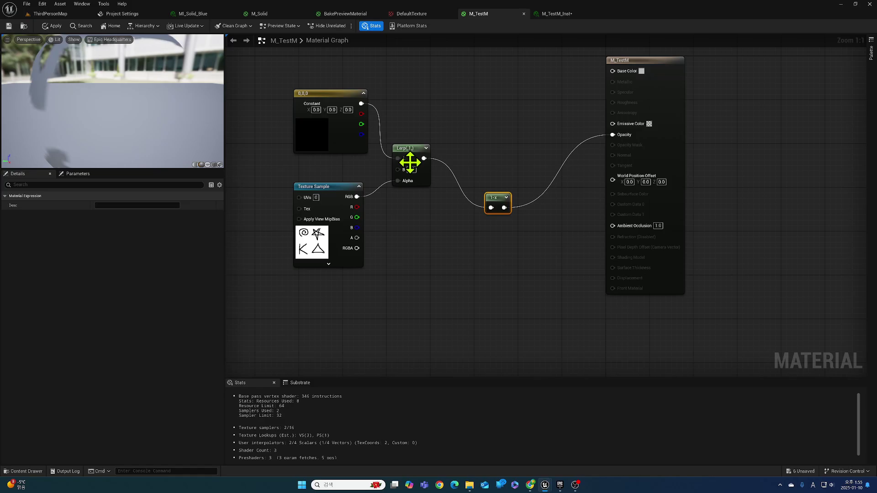
pyautogui.moveTo(448, 148); pyautogui.dragTo(443, 201, button='right')
pyautogui.scroll(2, 92, 105)
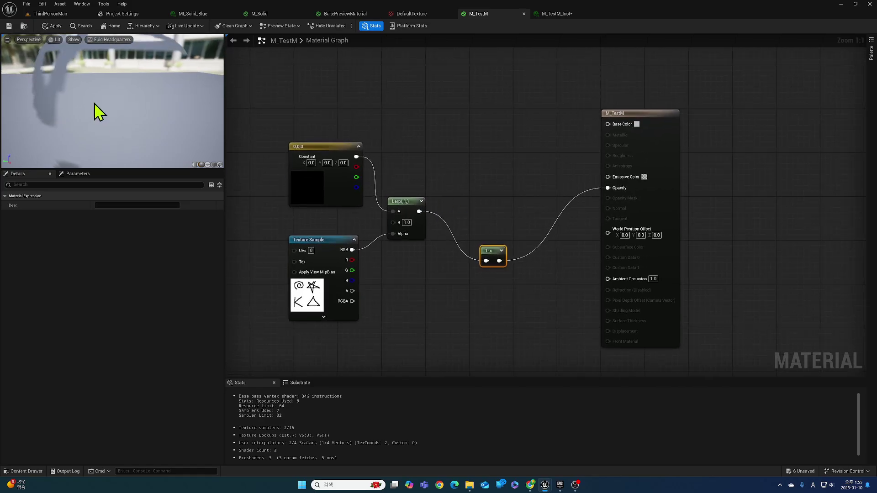
pyautogui.moveTo(94, 103); pyautogui.dragTo(119, 126)
pyautogui.scroll(-3, 81, 83)
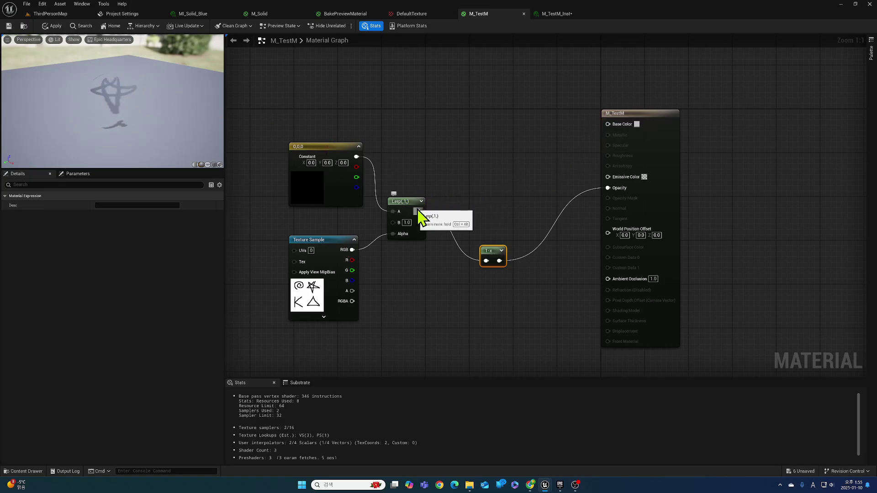
# Add a second LinearInterpolate node above the OneMinus node and connect the first Lerp's output to its A input
pyautogui.rightClick(470, 156)
pyautogui.write('lerp')
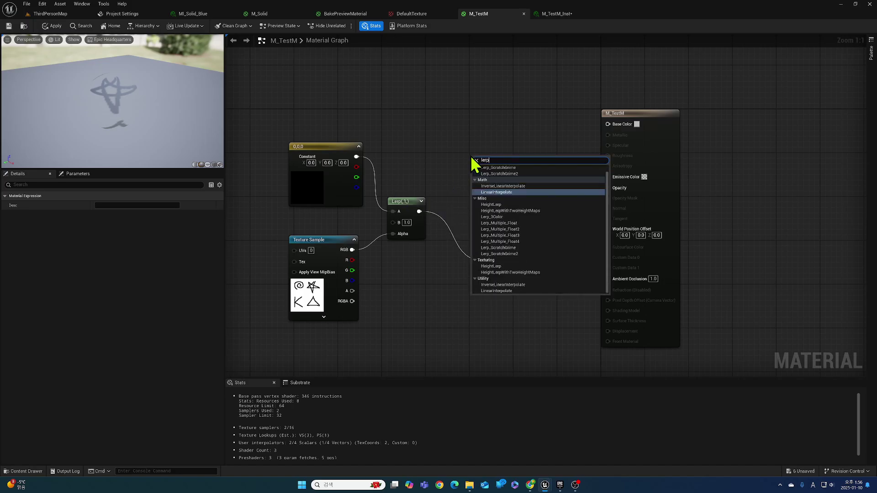
pyautogui.press('Return')
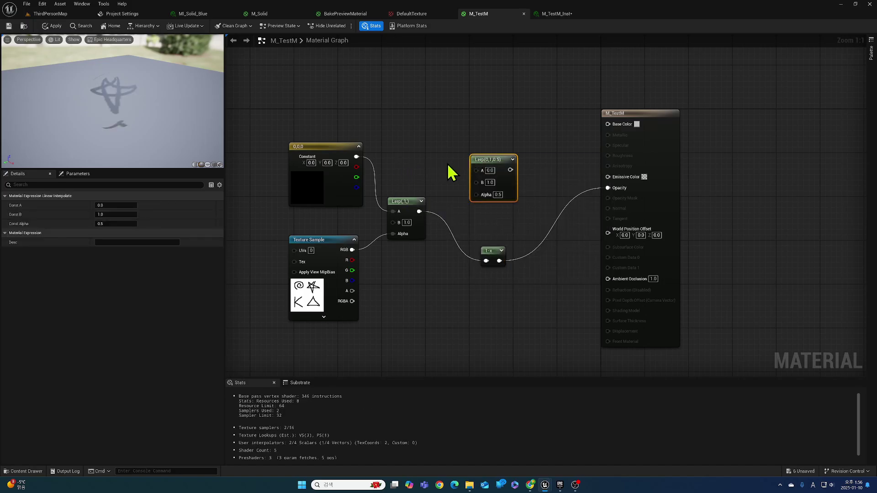
pyautogui.moveTo(480, 166); pyautogui.dragTo(485, 147)
pyautogui.moveTo(418, 212); pyautogui.dragTo(506, 130)
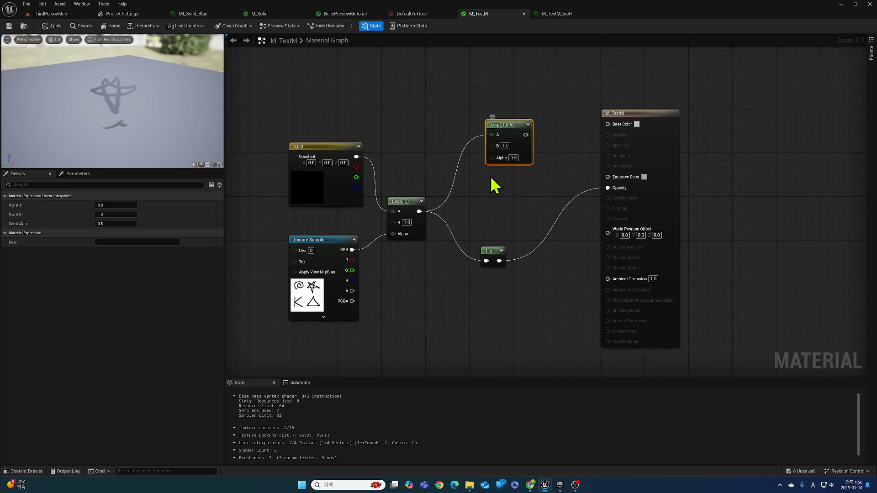
# Add a second black Constant3Vector, connect it to the second Lerp's Alpha, and connect that Lerp's output to Base Color
pyautogui.rightClick(501, 195)
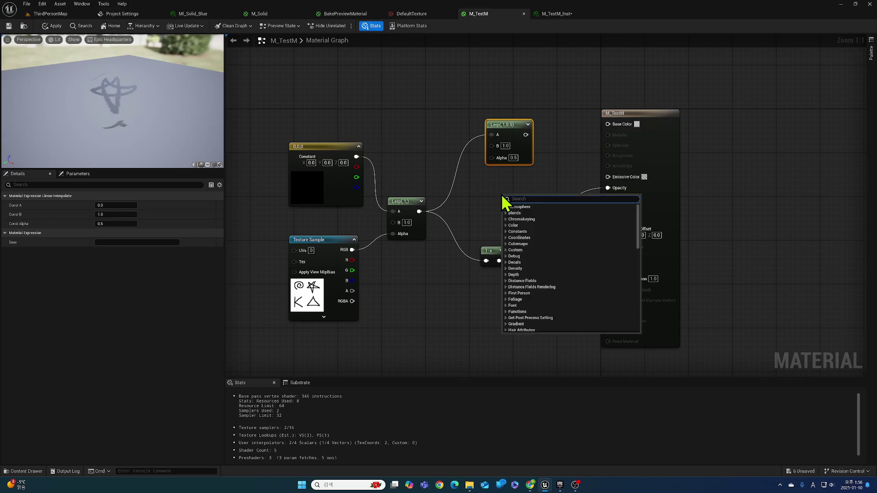
pyautogui.click(473, 194)
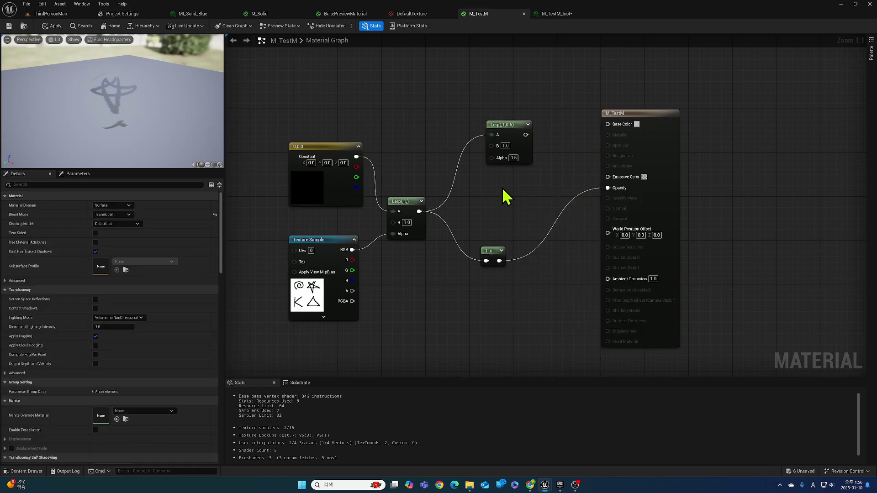
pyautogui.click(491, 191)
pyautogui.moveTo(524, 190); pyautogui.dragTo(514, 182)
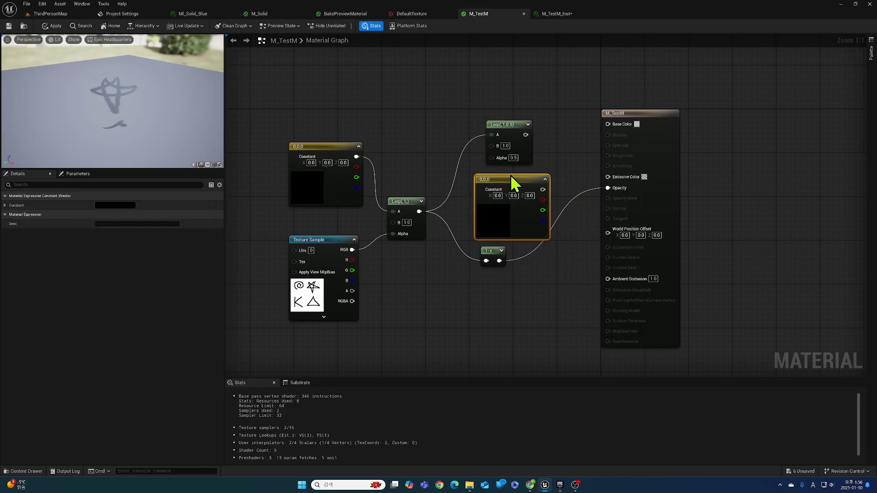
pyautogui.moveTo(508, 123); pyautogui.dragTo(492, 107)
pyautogui.moveTo(513, 186)
pyautogui.mouseDown()
pyautogui.moveTo(505, 173)
pyautogui.moveTo(511, 180)
pyautogui.mouseUp()
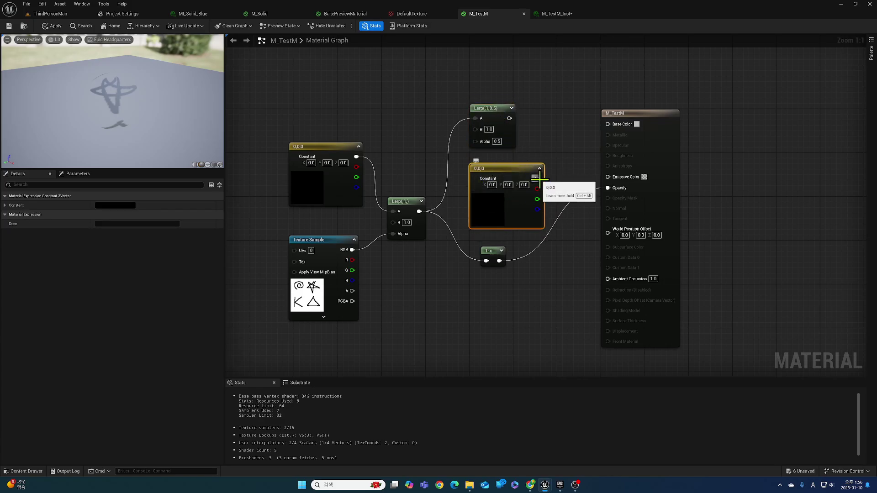
pyautogui.moveTo(536, 179); pyautogui.dragTo(611, 132)
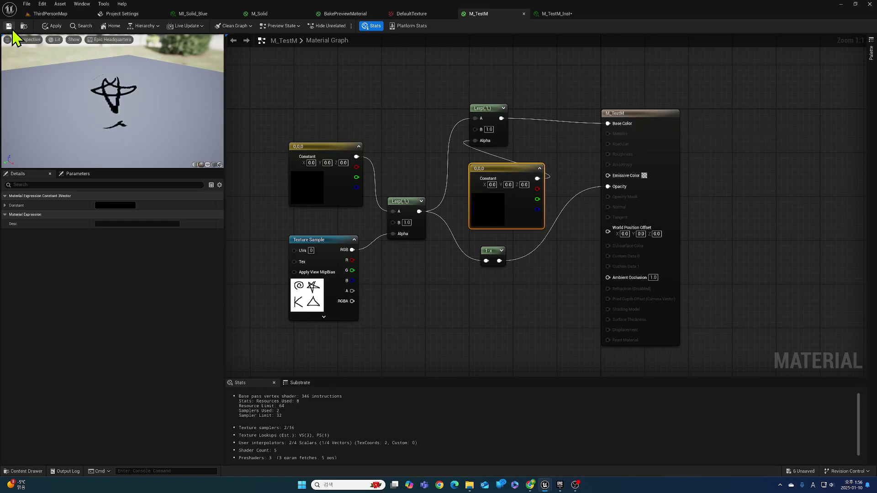
# Set the second Constant3Vector's colour to dark red (0.144097, 0.01426, 0.01426) and apply the material changes
pyautogui.moveTo(107, 84); pyautogui.dragTo(194, 73)
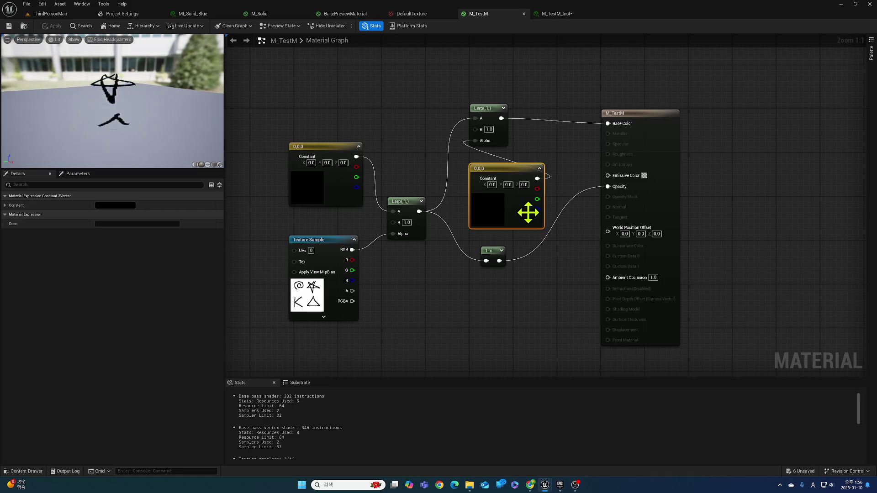
pyautogui.doubleClick(490, 215)
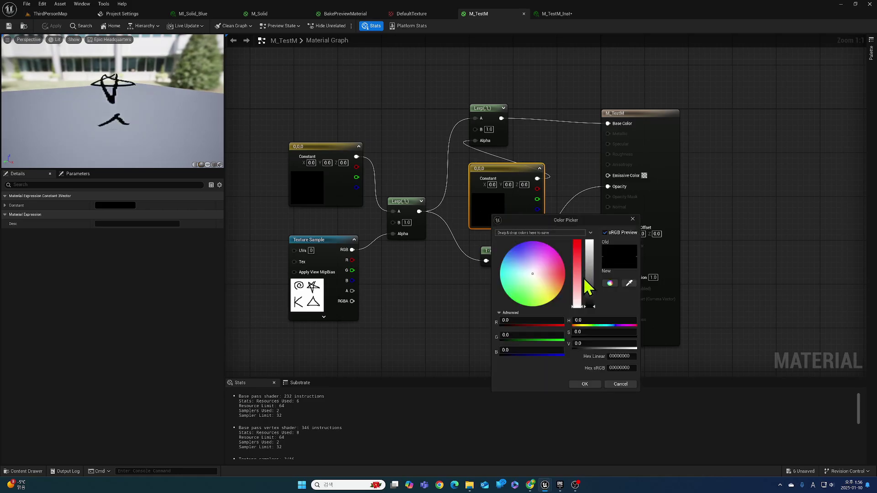
pyautogui.moveTo(575, 269)
pyautogui.mouseDown()
pyautogui.moveTo(581, 250)
pyautogui.moveTo(589, 279)
pyautogui.mouseUp()
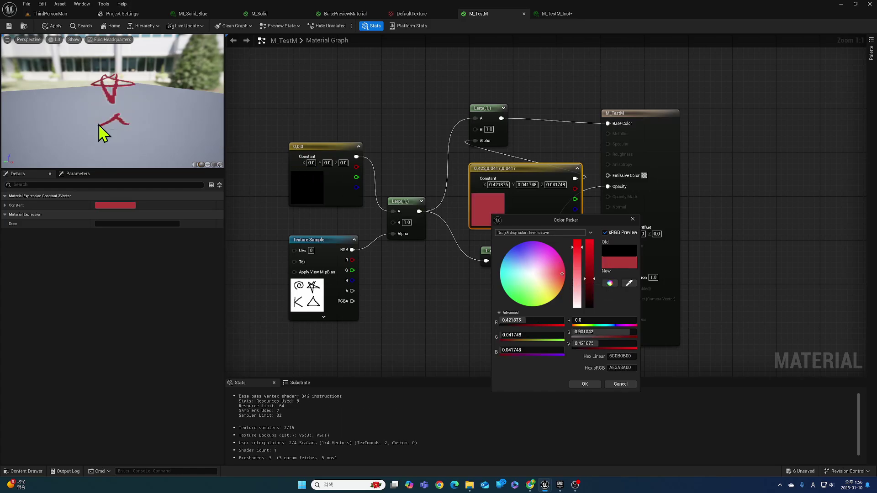
pyautogui.click(589, 288)
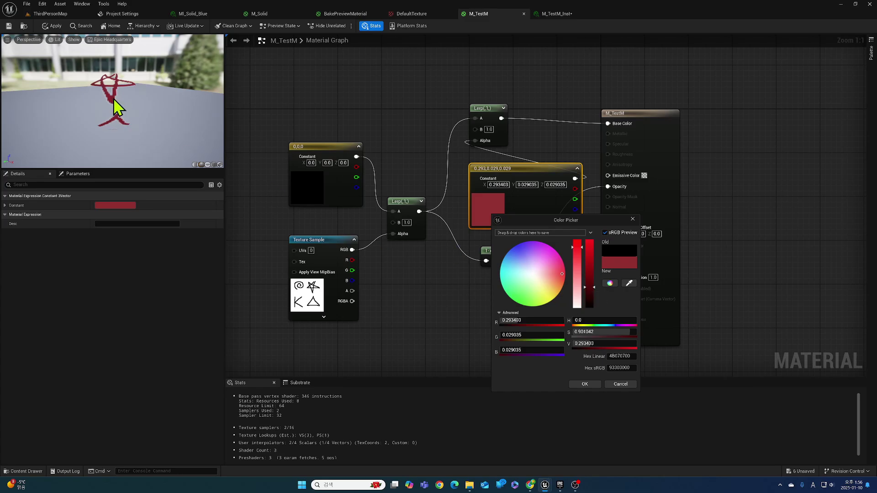
pyautogui.click(590, 303)
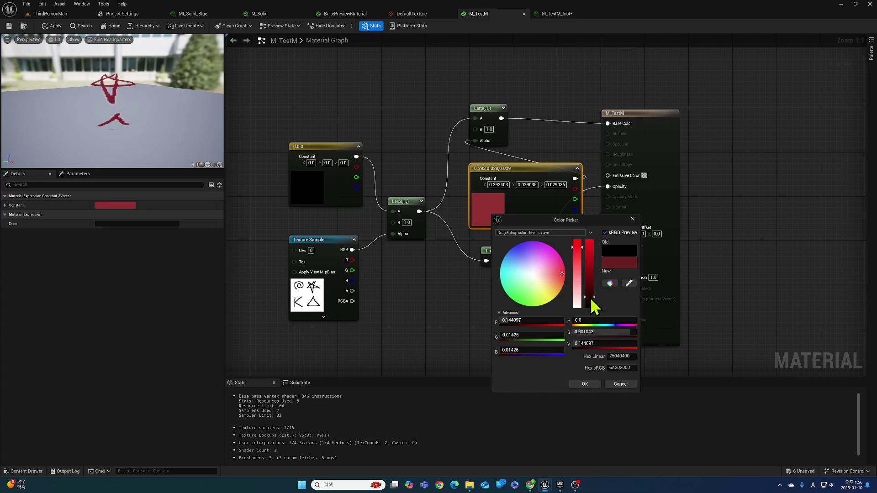
pyautogui.click(586, 386)
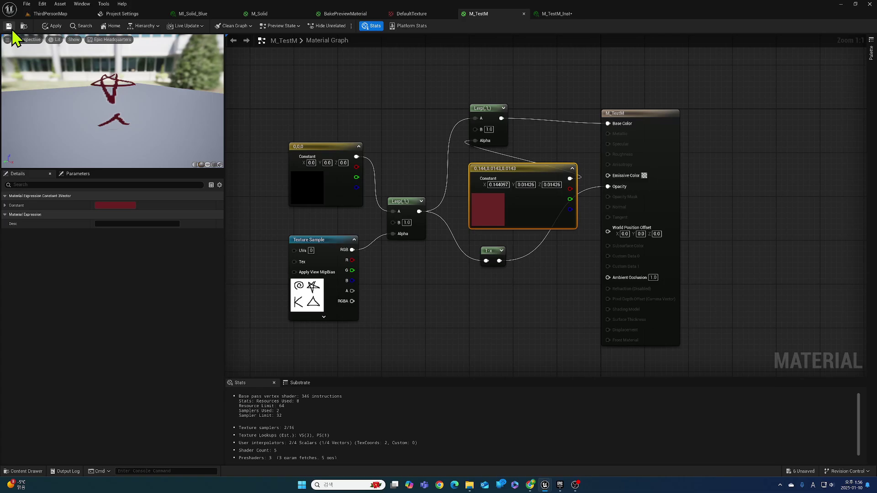
pyautogui.click(52, 25)
# Examine the recoloured transparent drawings on the plane in ThirdPersonMap from close up and from different angles
pyautogui.click(54, 13)
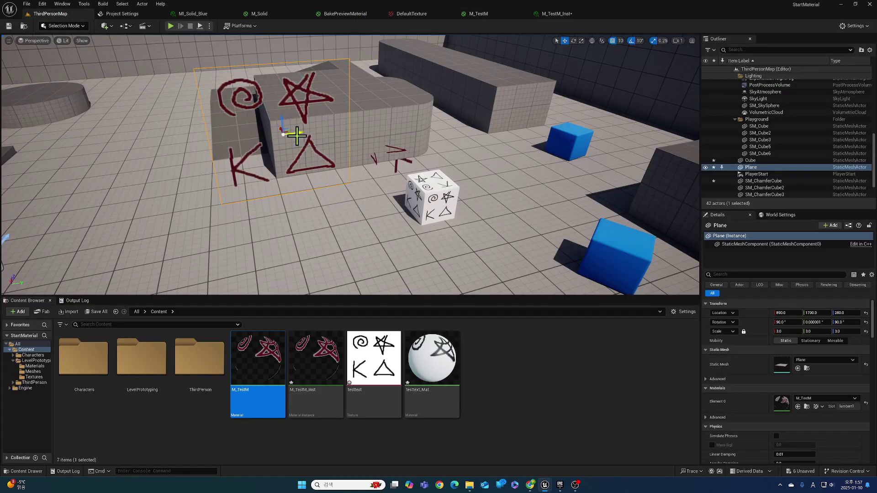
pyautogui.press('w')
pyautogui.moveTo(301, 163); pyautogui.dragTo(232, 132, button='right')
pyautogui.press('d')
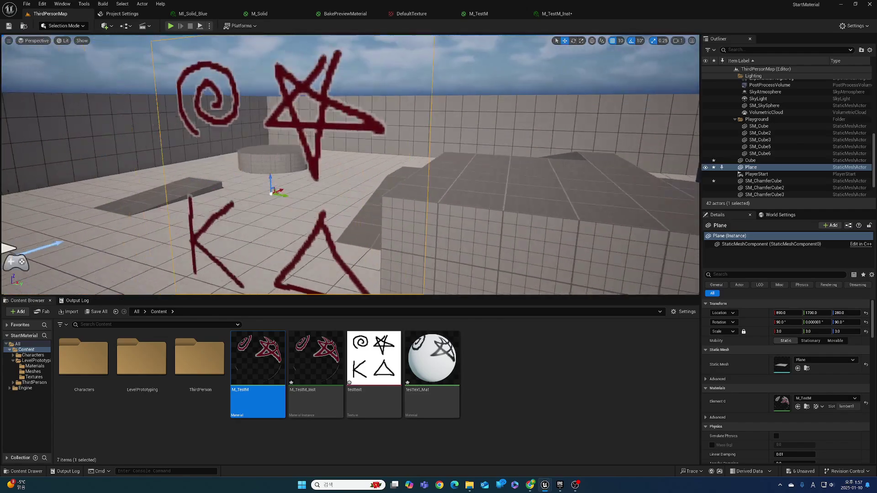
pyautogui.moveTo(365, 201); pyautogui.dragTo(395, 202, button='right')
pyautogui.press('a')
pyautogui.press('s')
pyautogui.moveTo(471, 182)
pyautogui.mouseDown(button='right')
pyautogui.moveTo(516, 189)
pyautogui.moveTo(469, 184)
pyautogui.moveTo(475, 194)
pyautogui.moveTo(469, 185)
pyautogui.mouseUp(button='right')
pyautogui.press('d')
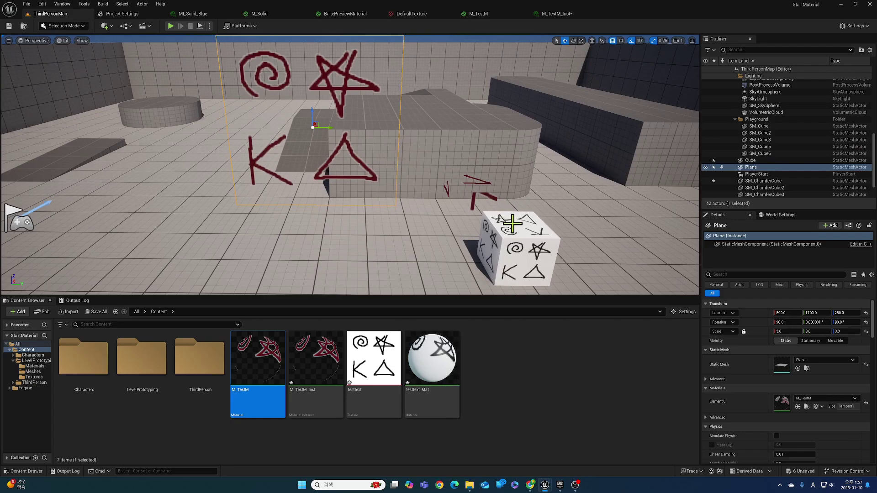
# Assign the M_TestM_Inst material instance to the white textured cube's material slot
pyautogui.click(434, 358)
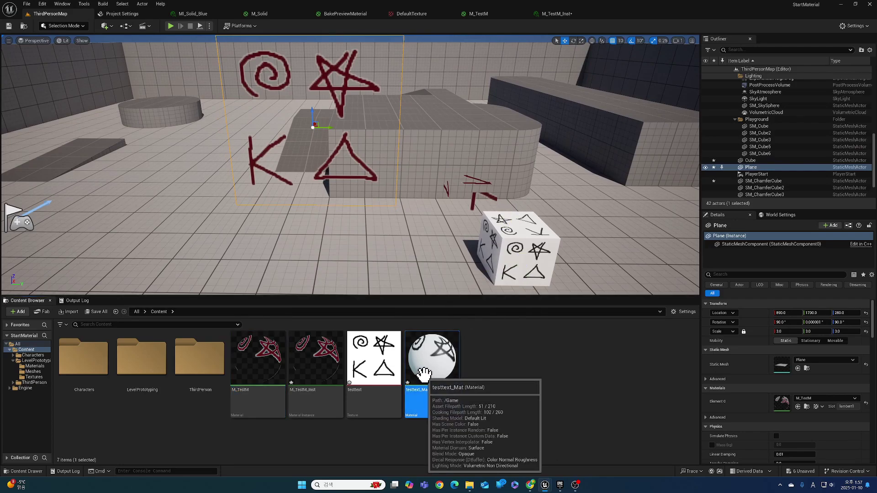
pyautogui.click(485, 277)
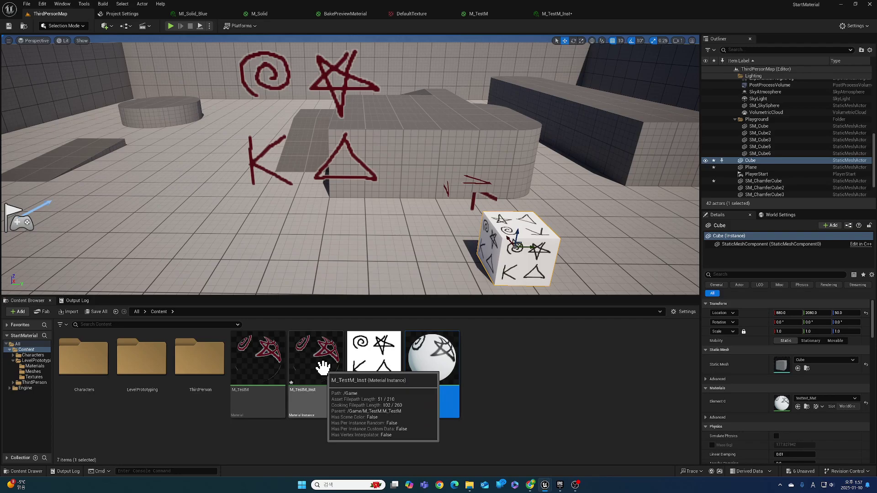
pyautogui.moveTo(323, 368); pyautogui.dragTo(780, 402)
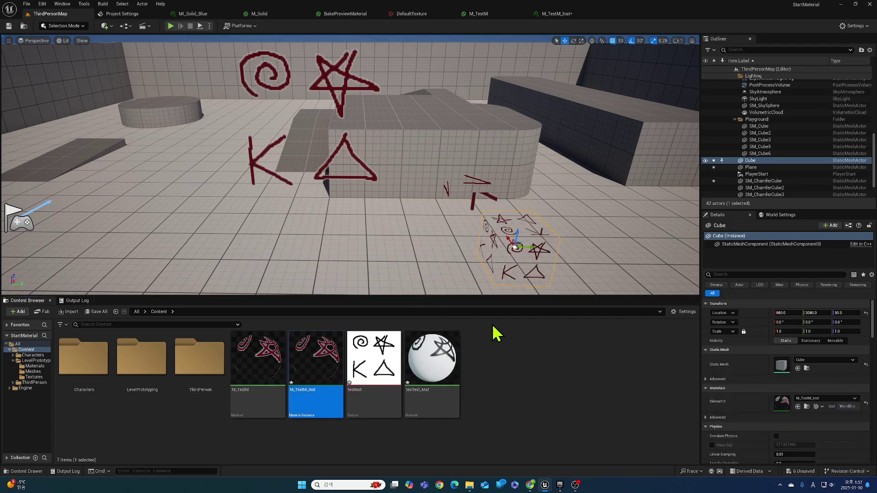
# Delete the testtext_Mat material asset from the Content folder
pyautogui.click(454, 361)
pyautogui.press('Delete')
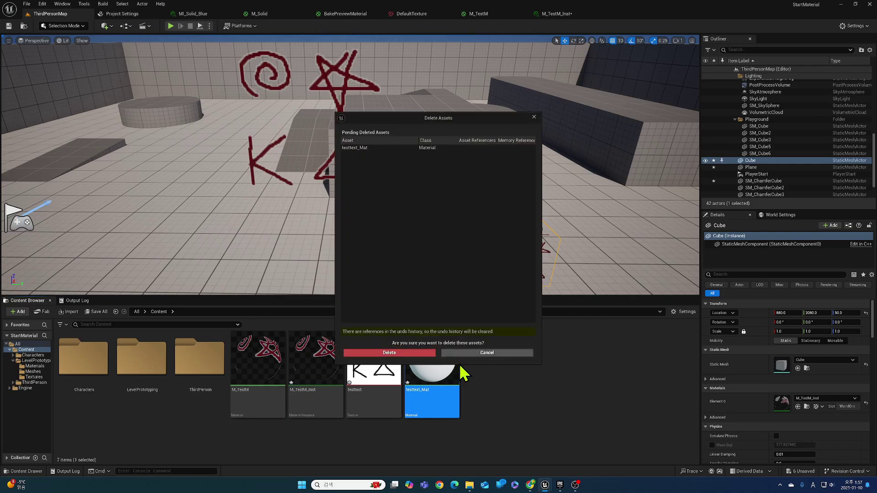
pyautogui.click(422, 353)
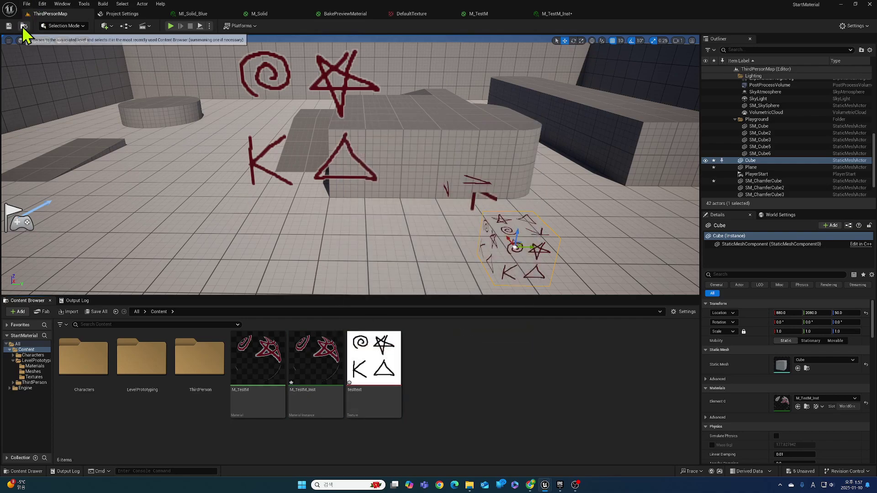
# Save all modified content, including M_TestM_Inst and testtext
pyautogui.press('Escape')
pyautogui.click(97, 312)
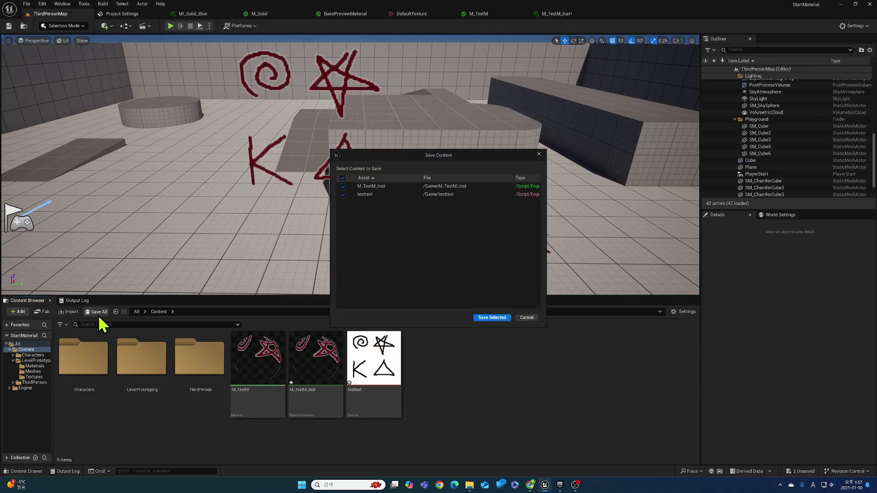
pyautogui.click(484, 318)
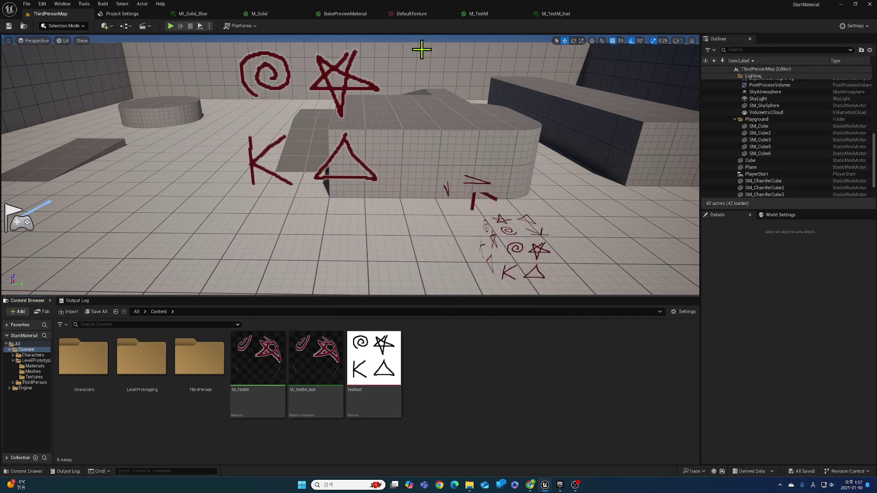
# Reopen M_TestM and set the second Constant3Vector's colour to blue (0.0, 0.104103, 0.369792)
pyautogui.click(272, 372)
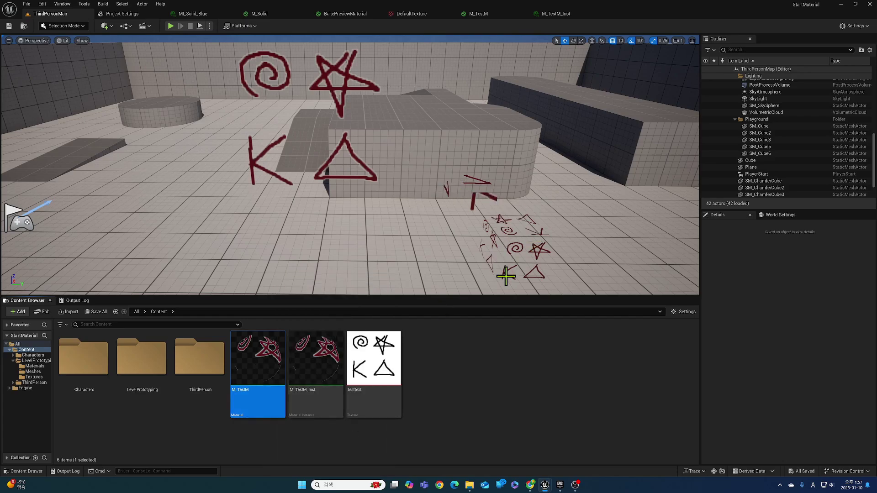
pyautogui.click(465, 246)
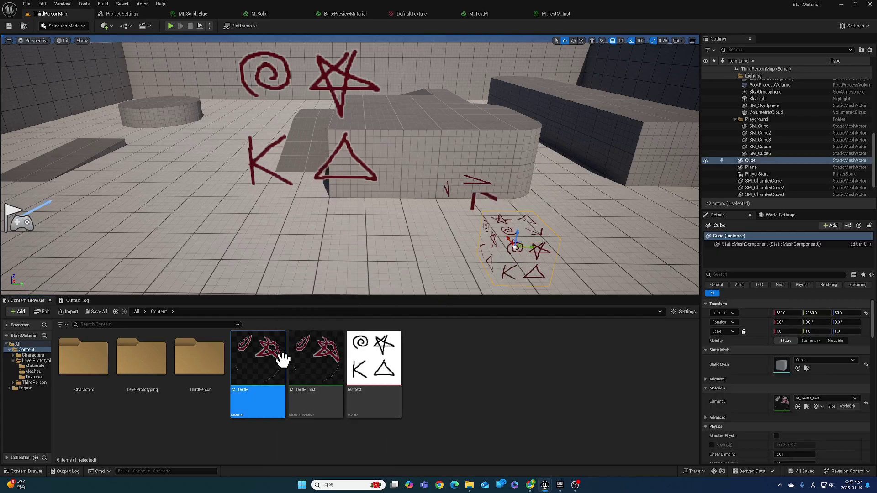
pyautogui.moveTo(373, 330)
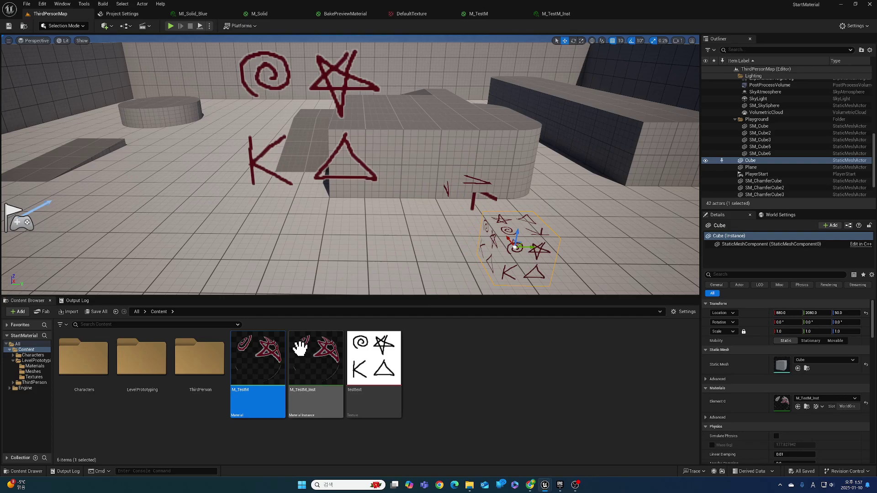
pyautogui.moveTo(298, 350)
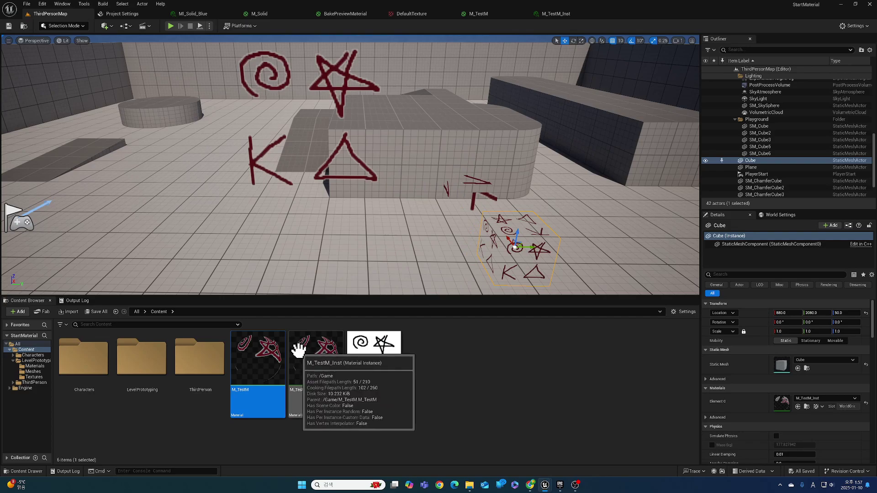
pyautogui.doubleClick(254, 354)
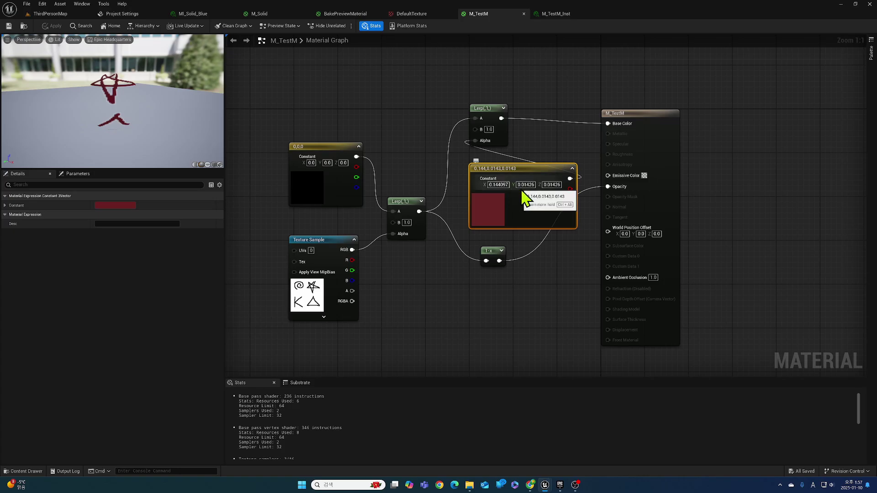
pyautogui.doubleClick(499, 197)
pyautogui.moveTo(559, 264); pyautogui.dragTo(515, 236)
pyautogui.click(597, 268)
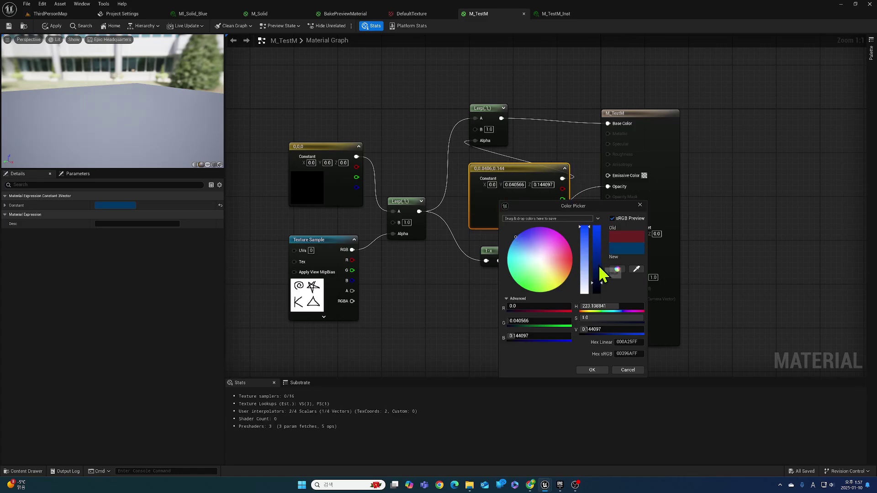
pyautogui.click(586, 371)
# Save M_TestM with its new colour and check the plane and the cube in ThirdPersonMap
pyautogui.click(51, 15)
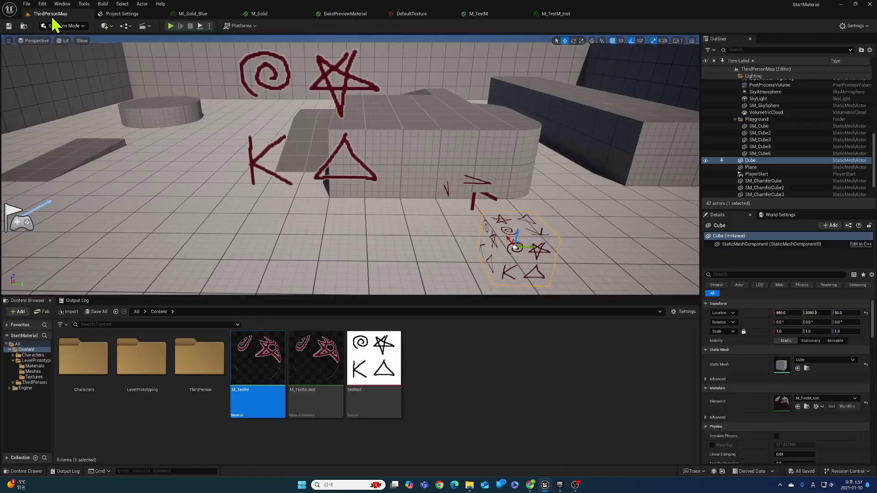
pyautogui.click(494, 17)
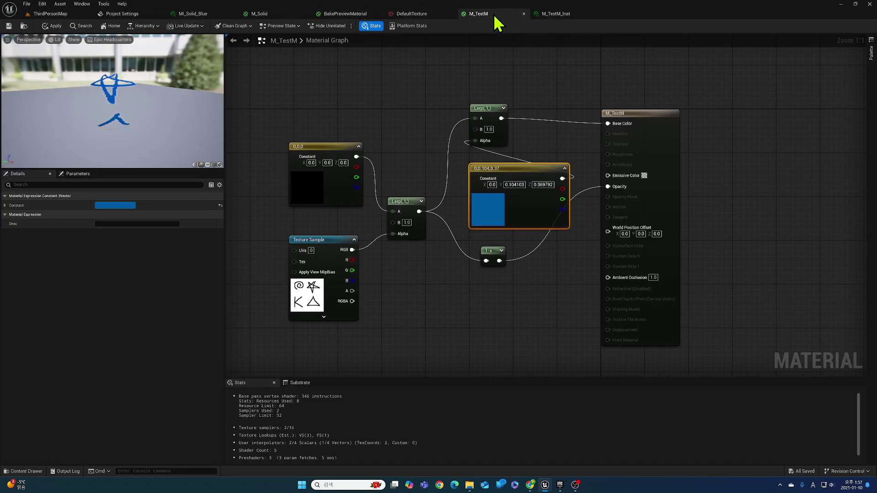
pyautogui.click(8, 26)
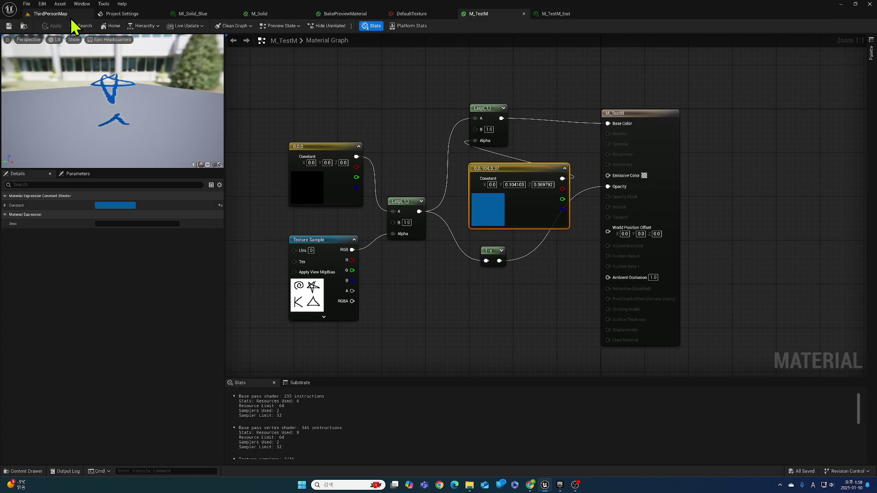
pyautogui.click(83, 15)
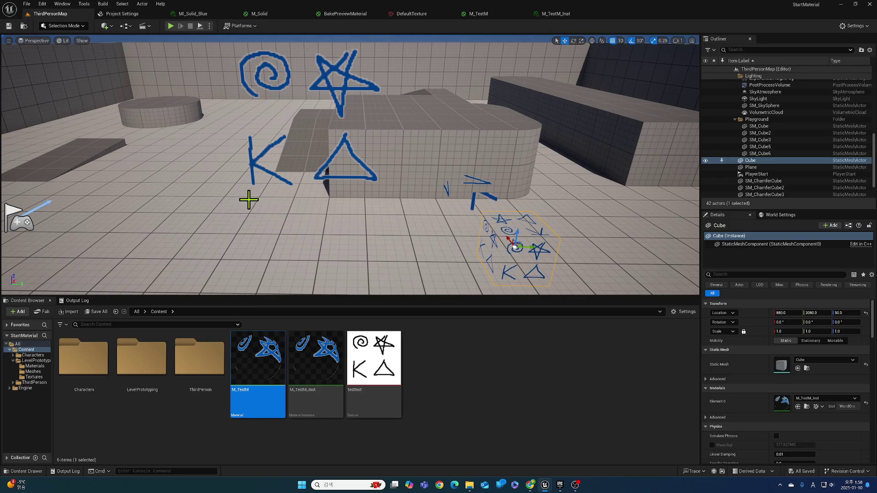
pyautogui.click(305, 371)
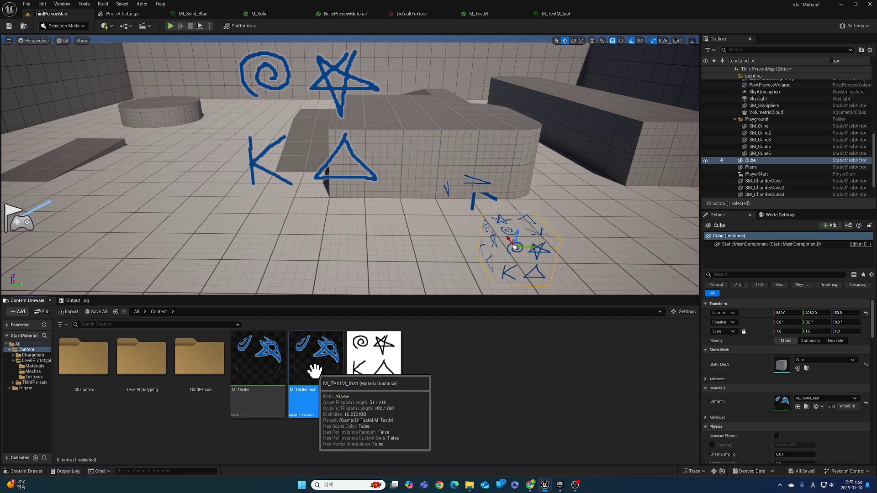
pyautogui.click(280, 376)
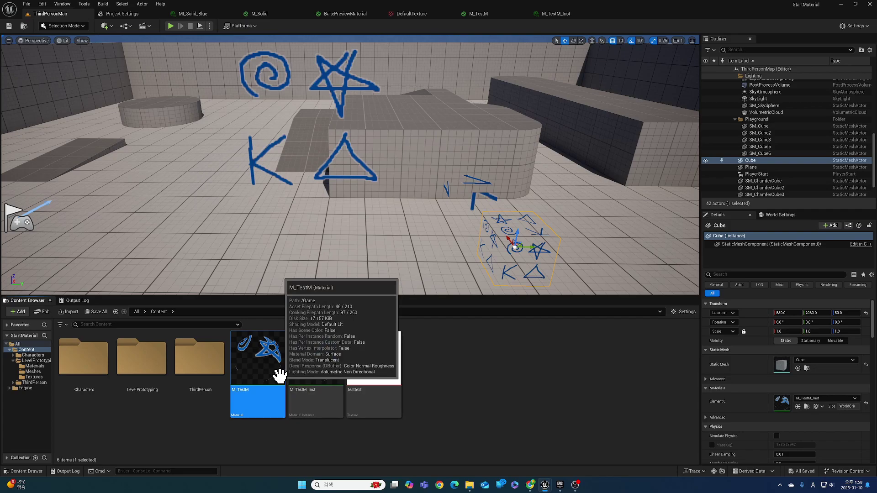
# Convert M_TestM's blue Constant3Vector to a parameter named Color and save the material
pyautogui.click(491, 14)
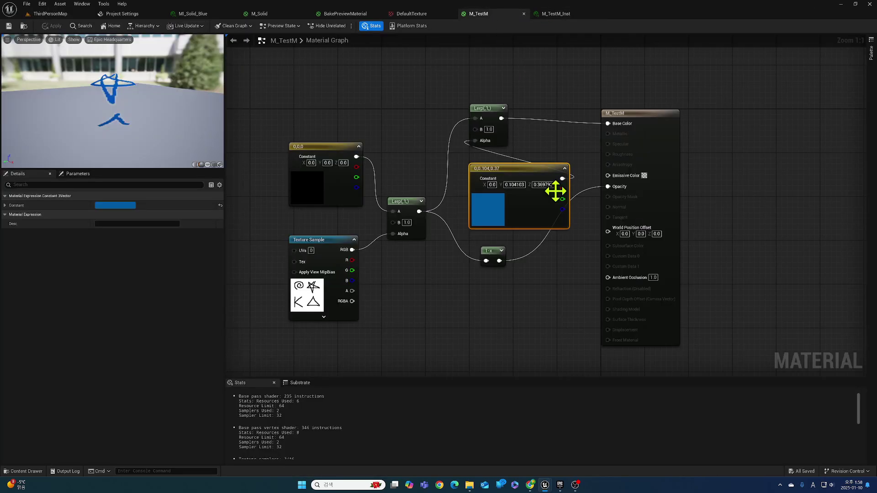
pyautogui.rightClick(500, 200)
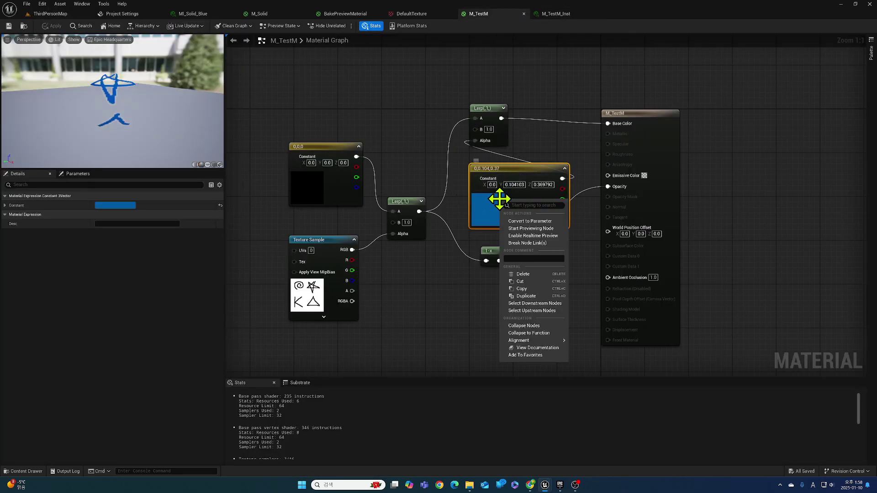
pyautogui.click(538, 222)
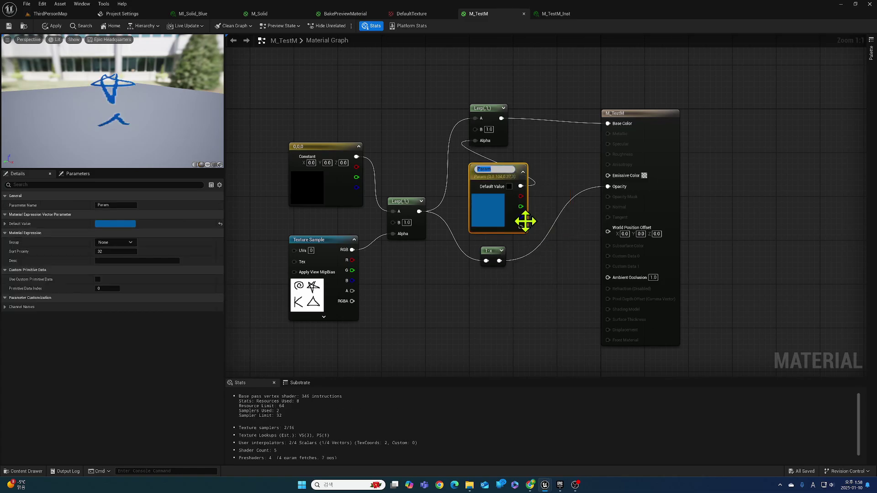
pyautogui.write('Color')
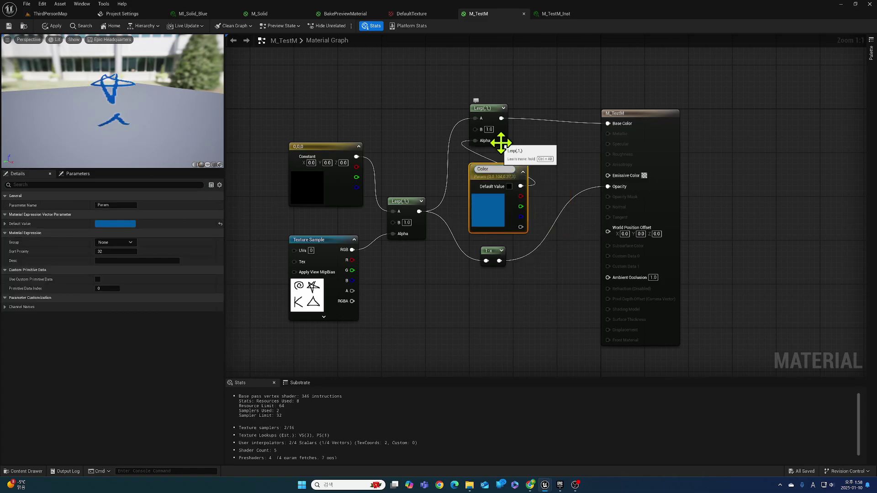
pyautogui.press('Return')
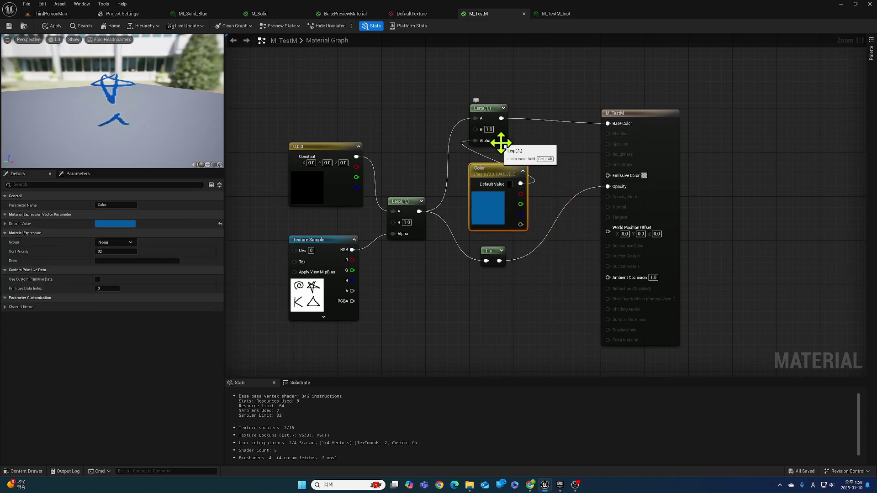
pyautogui.click(8, 29)
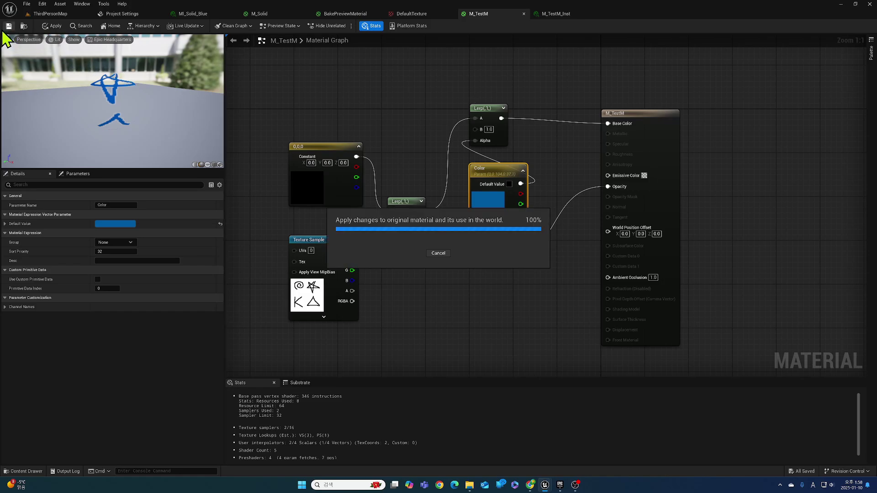
# Override the Color parameter in M_TestM_Inst with a crimson pink, save the instance and check the cube in ThirdPersonMap
pyautogui.click(554, 16)
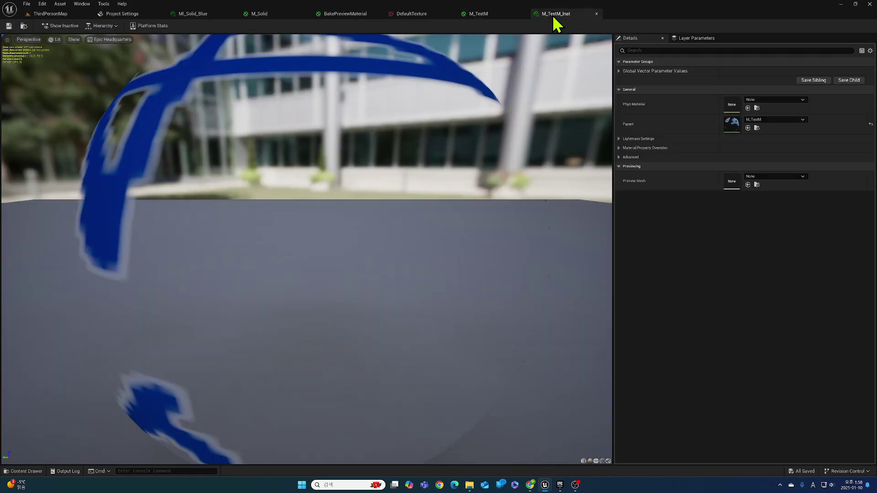
pyautogui.click(621, 73)
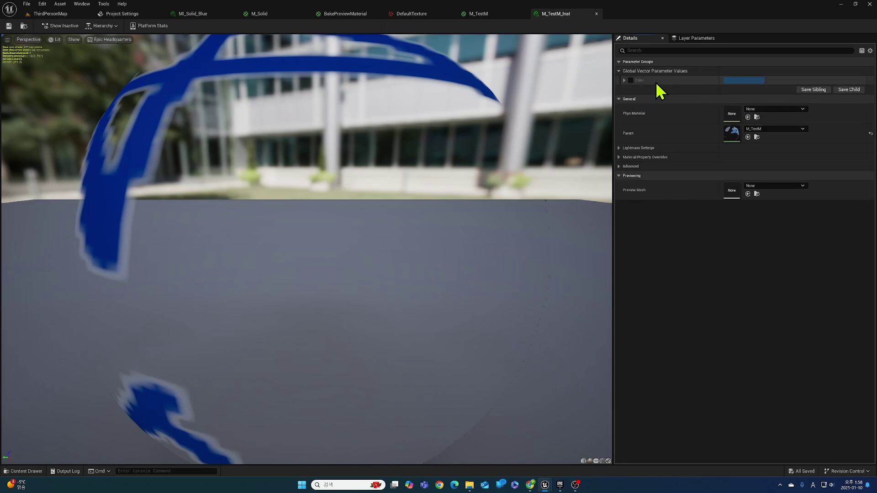
pyautogui.click(630, 81)
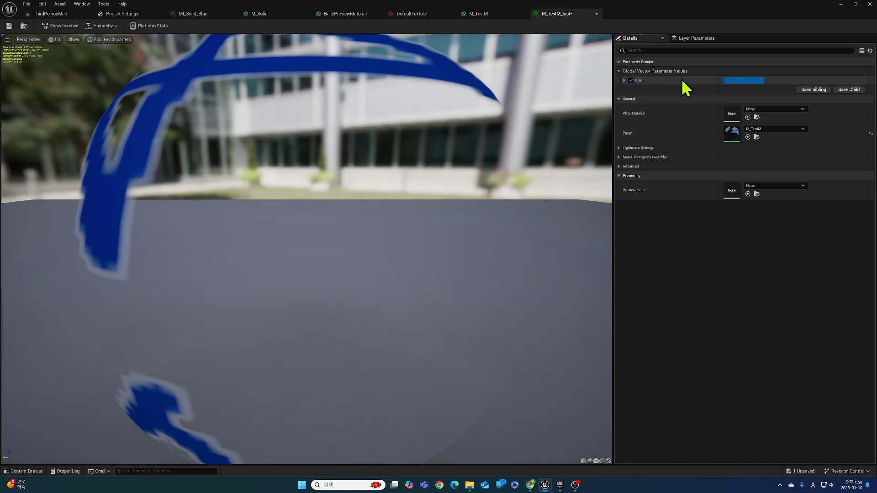
pyautogui.click(739, 81)
pyautogui.moveTo(638, 148); pyautogui.dragTo(653, 138)
pyautogui.click(680, 251)
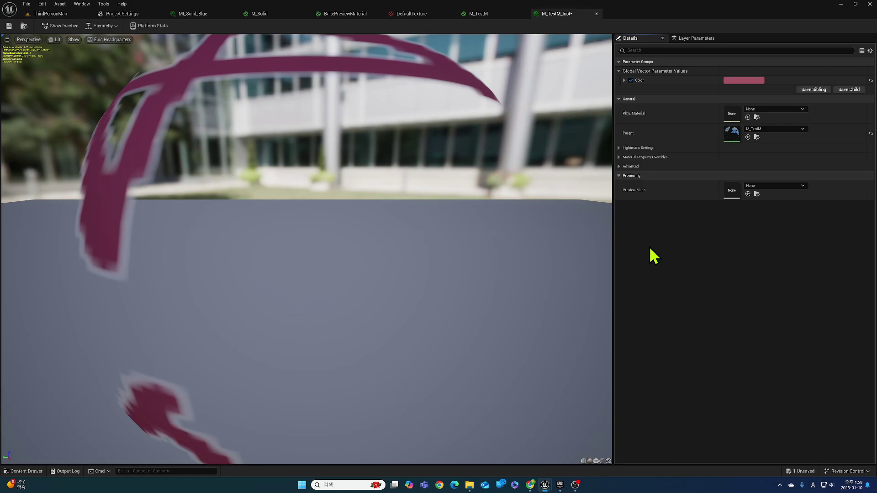
pyautogui.click(9, 26)
pyautogui.click(73, 14)
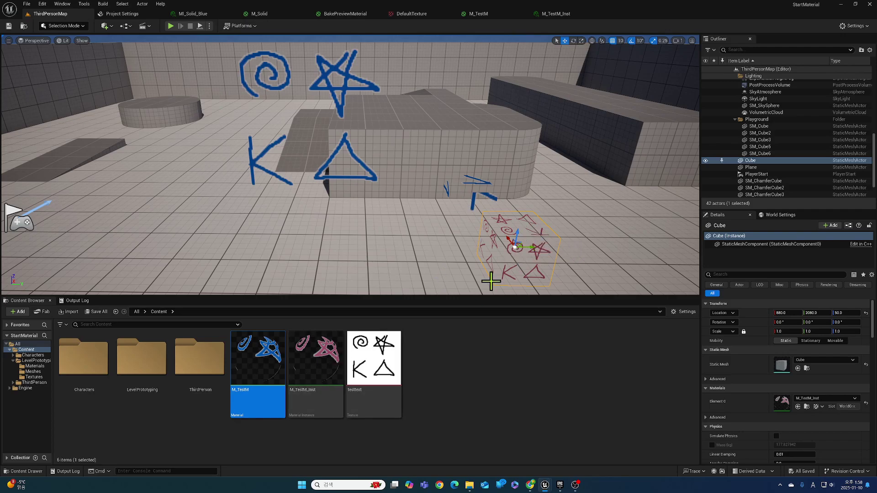
# Create a second material instance from M_TestM in the Content folder, keeping the default name
pyautogui.rightClick(254, 385)
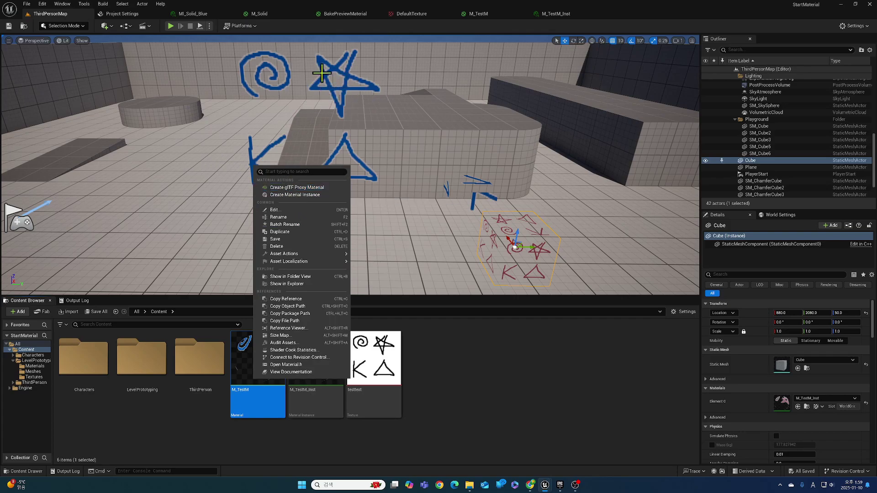
pyautogui.click(292, 195)
pyautogui.press('Return')
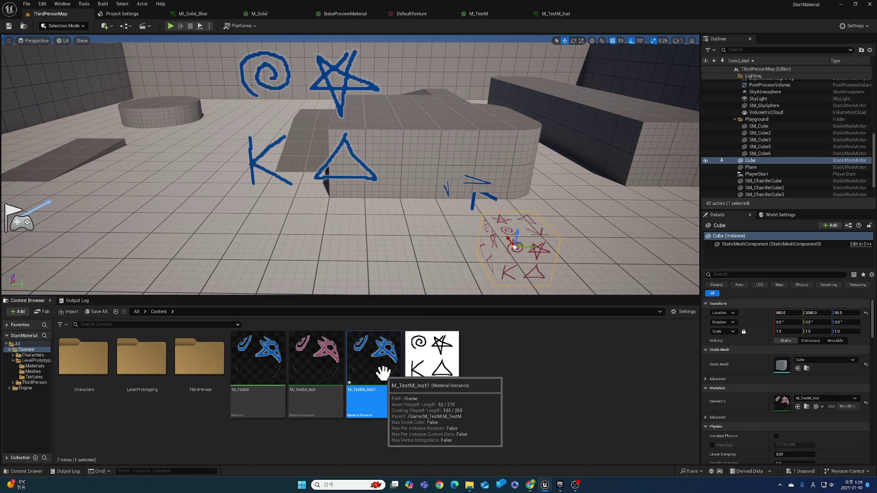
# Open M_TestM_Inst1 and override its Color parameter with bright yellow (1.0, 0.82823, 0.0)
pyautogui.doubleClick(383, 372)
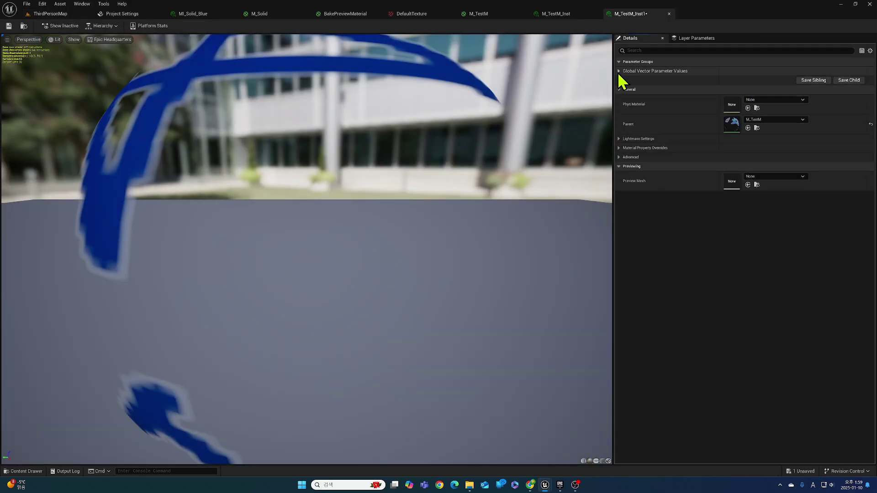
pyautogui.click(619, 72)
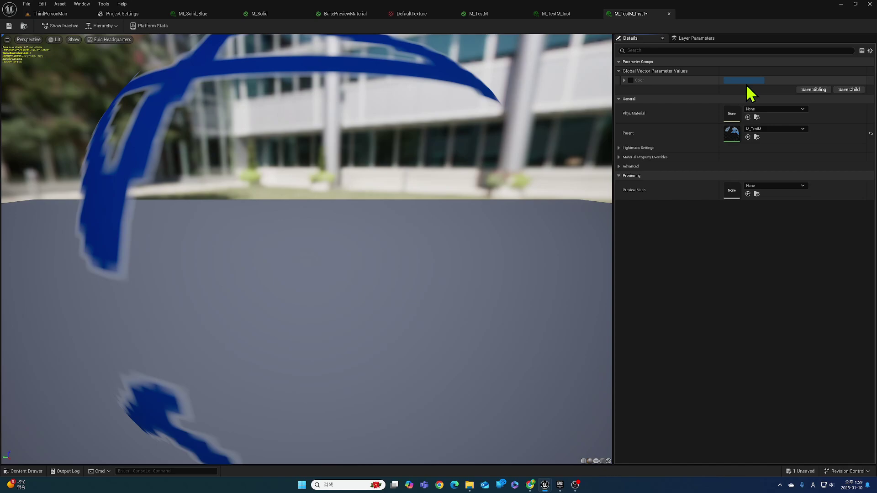
pyautogui.click(747, 84)
pyautogui.click(631, 80)
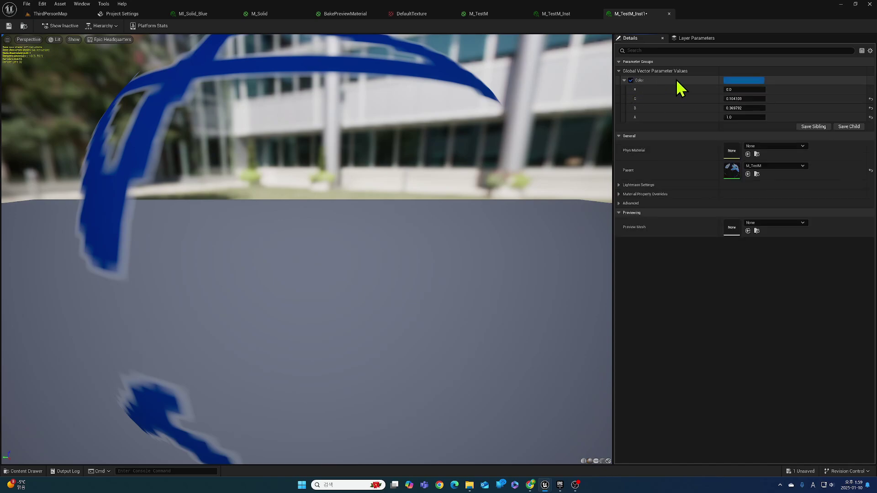
pyautogui.click(743, 80)
pyautogui.click(650, 164)
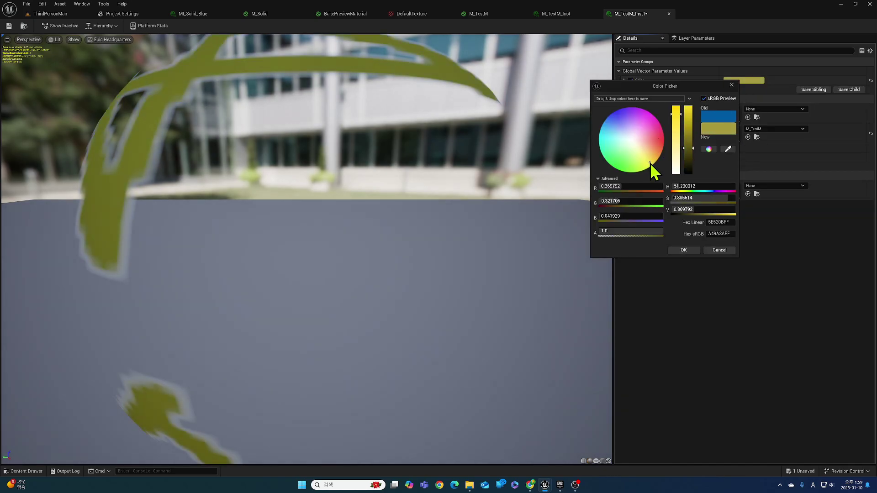
pyautogui.moveTo(650, 166); pyautogui.dragTo(653, 168)
pyautogui.moveTo(689, 120); pyautogui.dragTo(688, 106)
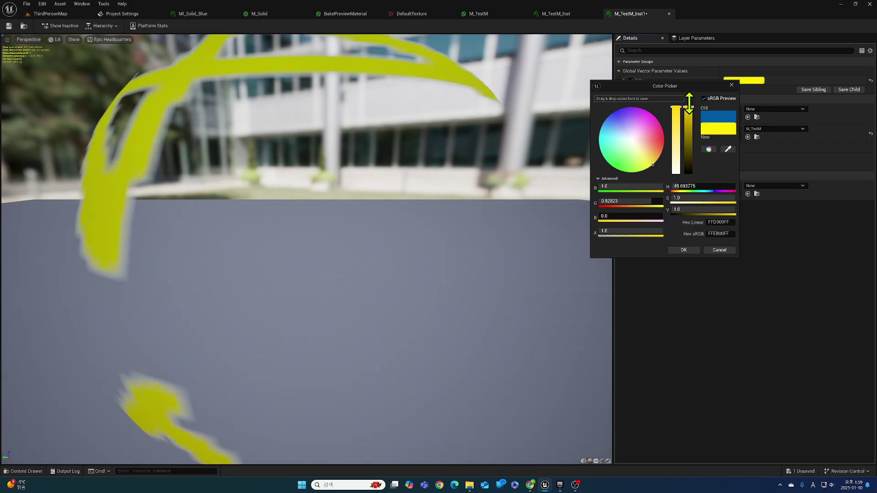
pyautogui.click(684, 250)
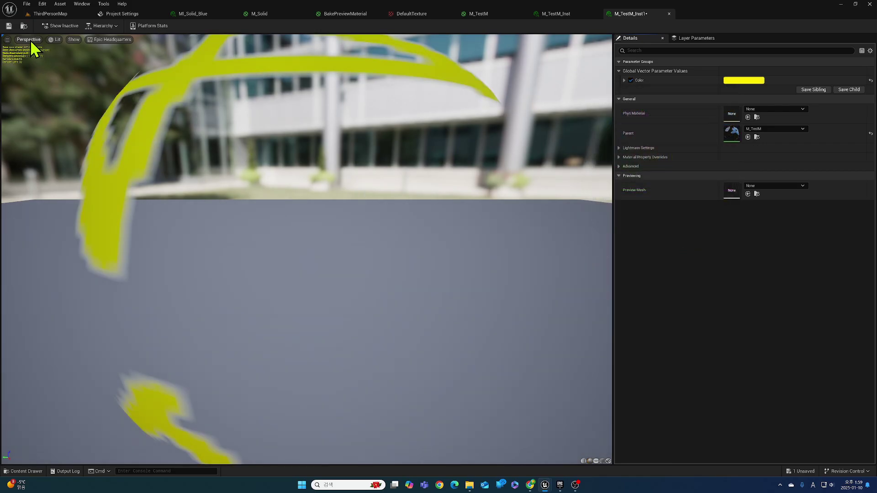
# Apply M_TestM_Inst1 to the plane in ThirdPersonMap
pyautogui.click(53, 13)
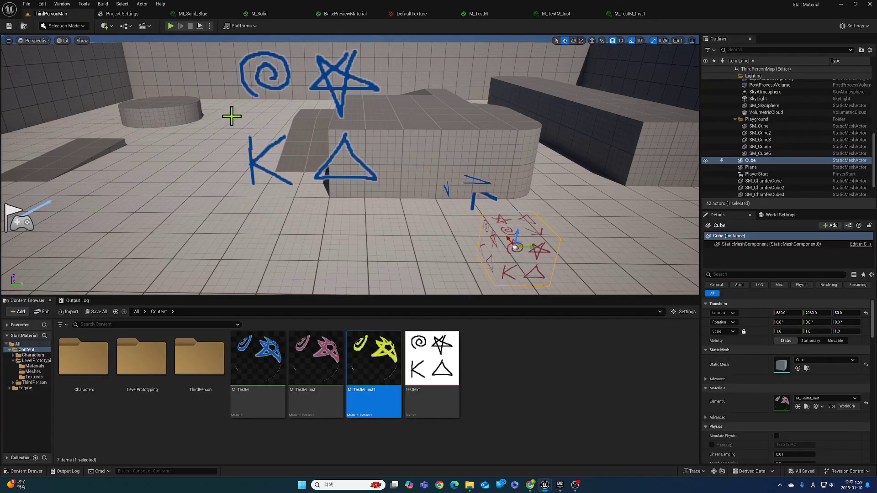
pyautogui.moveTo(372, 361); pyautogui.dragTo(343, 147)
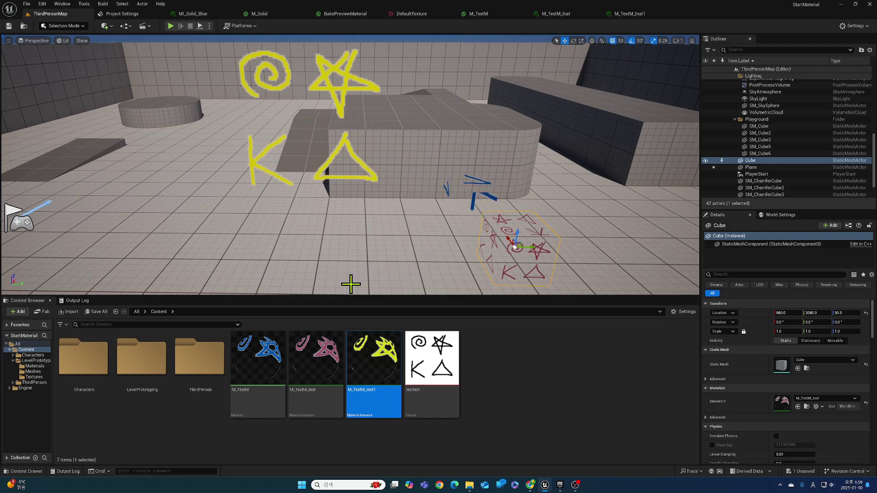
# Reopen M_TestM and review the complete node graph feeding its Base Color and Opacity
pyautogui.click(273, 352)
pyautogui.doubleClick(273, 351)
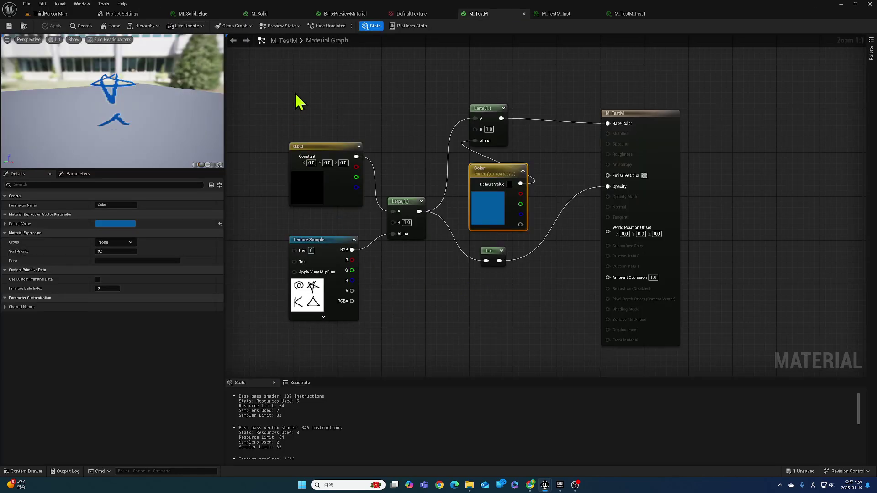
pyautogui.moveTo(289, 88); pyautogui.dragTo(683, 360)
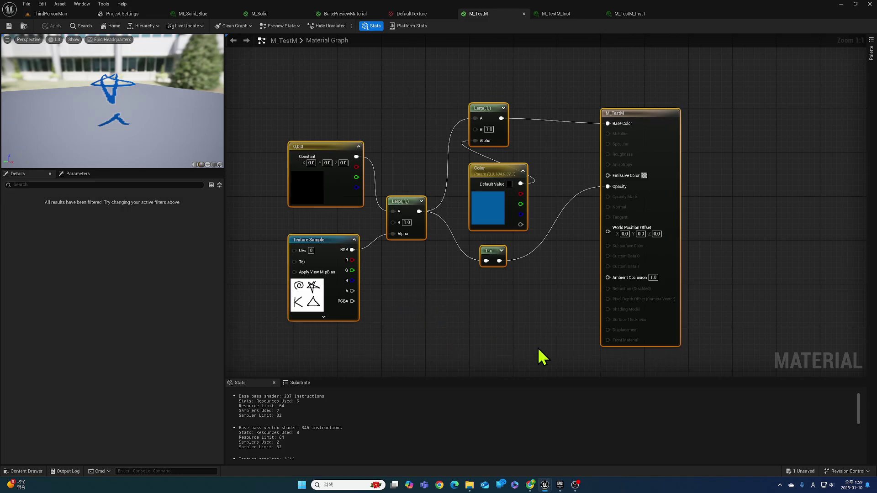
pyautogui.click(578, 365)
pyautogui.moveTo(639, 375)
pyautogui.mouseDown()
pyautogui.moveTo(306, 132)
pyautogui.moveTo(301, 101)
pyautogui.moveTo(454, 196)
pyautogui.moveTo(654, 368)
pyautogui.mouseUp()
pyautogui.click(427, 303)
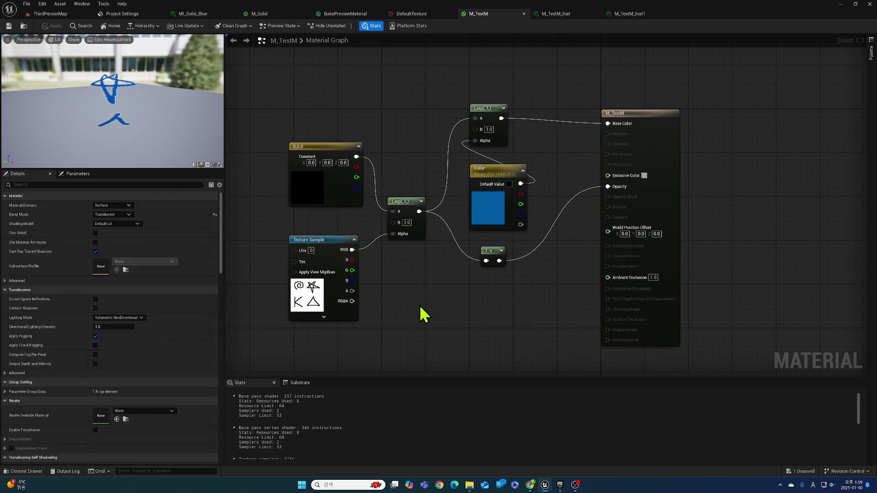
pyautogui.scroll(-4, 443, 297)
pyautogui.scroll(2, 438, 308)
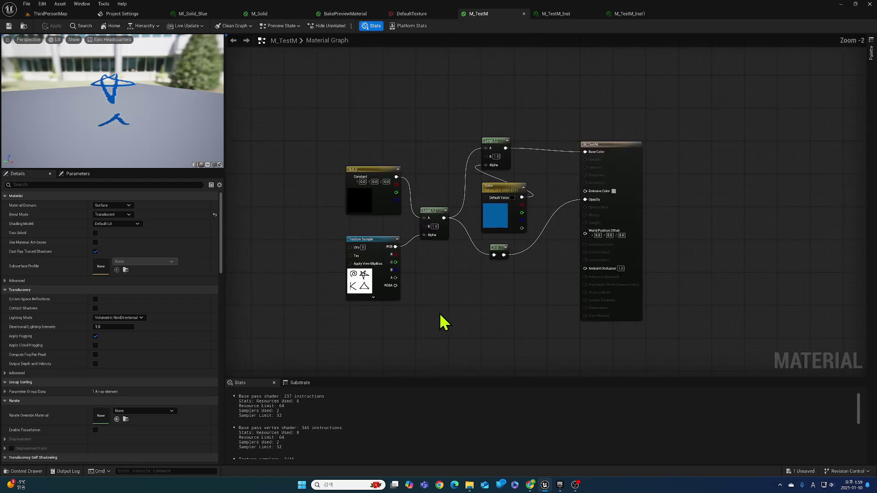
pyautogui.moveTo(352, 340); pyautogui.dragTo(630, 133)
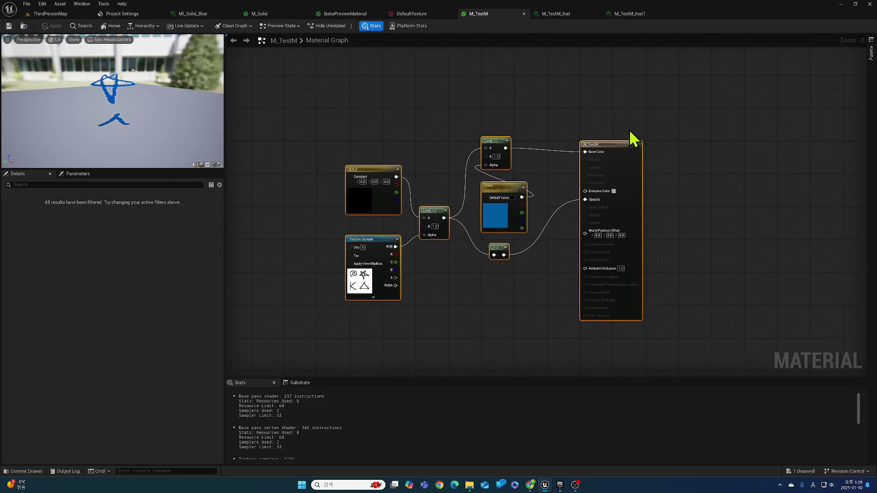
# Compare the Color overrides of M_TestM_Inst and M_TestM_Inst1 with the parent graph, and inspect the cube in ThirdPersonMap
pyautogui.click(568, 16)
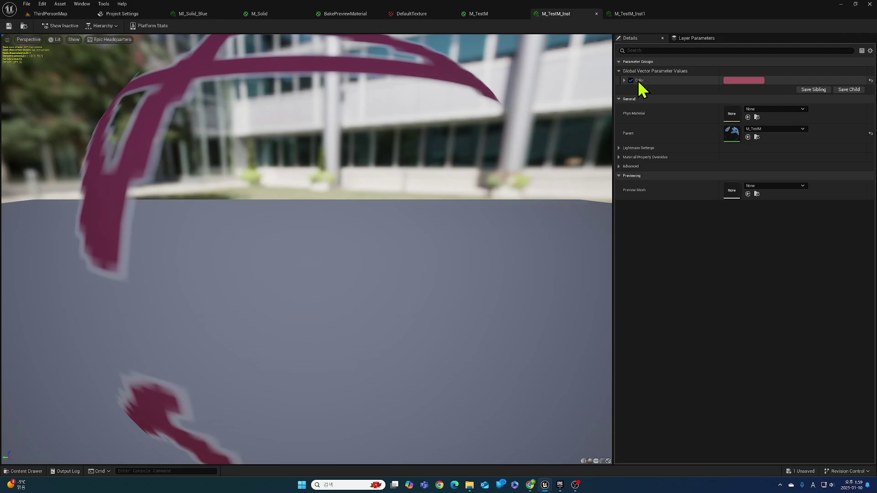
pyautogui.click(633, 14)
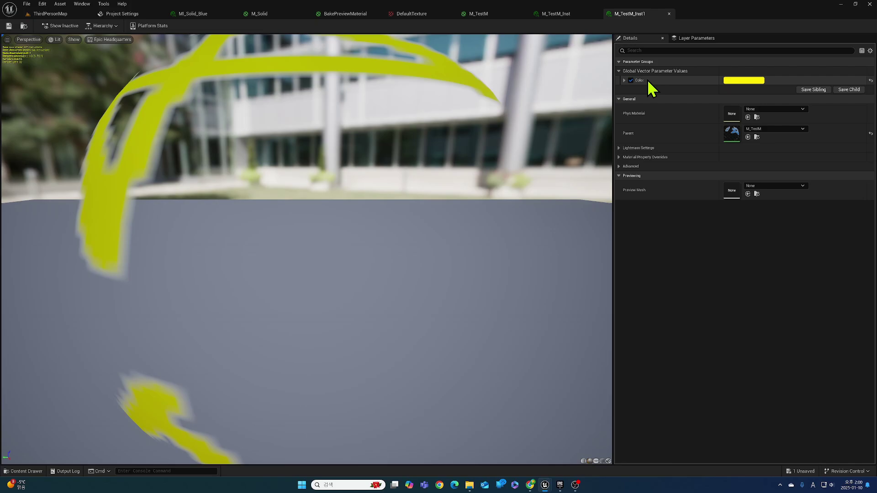
pyautogui.click(571, 15)
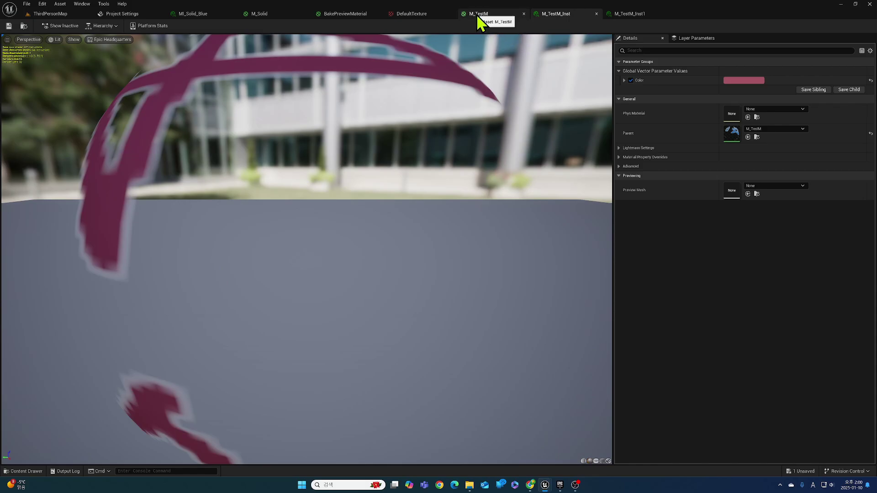
pyautogui.click(477, 16)
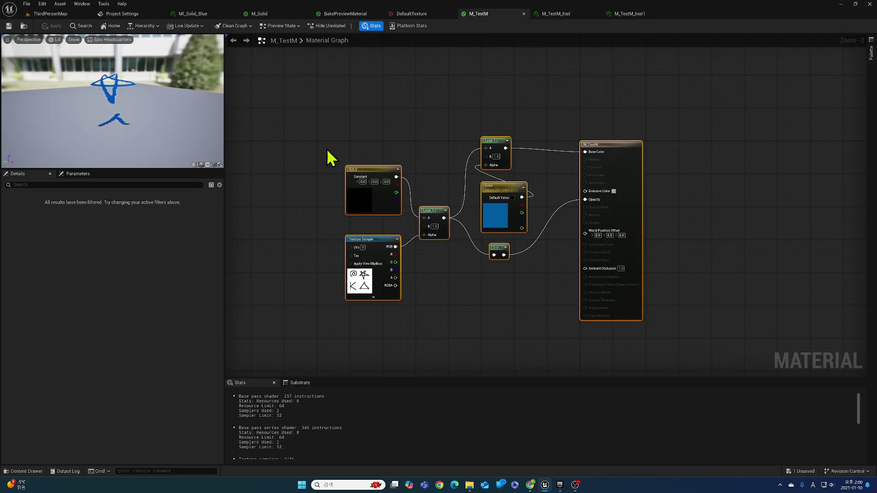
pyautogui.scroll(1, 385, 313)
pyautogui.moveTo(374, 315); pyautogui.dragTo(485, 306, button='right')
pyautogui.moveTo(407, 234); pyautogui.dragTo(507, 237, button='right')
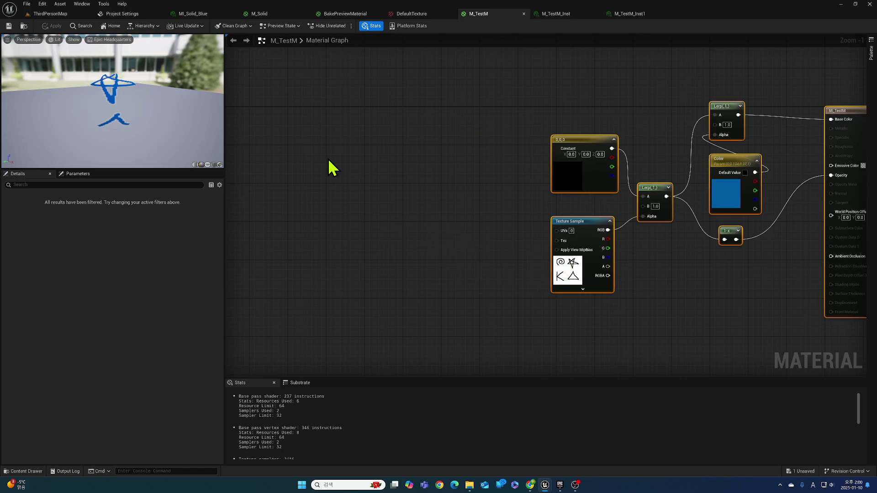
pyautogui.click(41, 13)
pyautogui.moveTo(533, 257)
pyautogui.mouseDown(button='right')
pyautogui.moveTo(567, 274)
pyautogui.moveTo(494, 256)
pyautogui.moveTo(533, 250)
pyautogui.mouseUp(button='right')
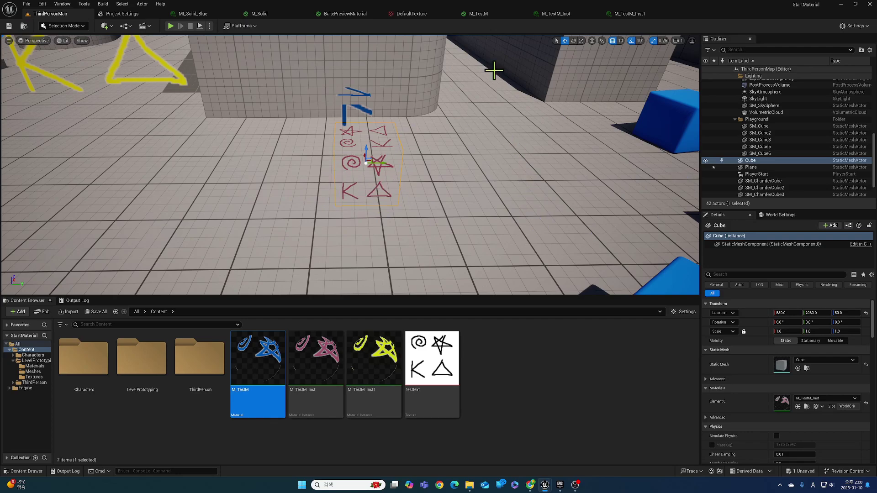
# Add a TextureCoordinate node to the M_TestM graph, in the free space left of the Texture Sample node
pyautogui.click(480, 14)
pyautogui.click(431, 278)
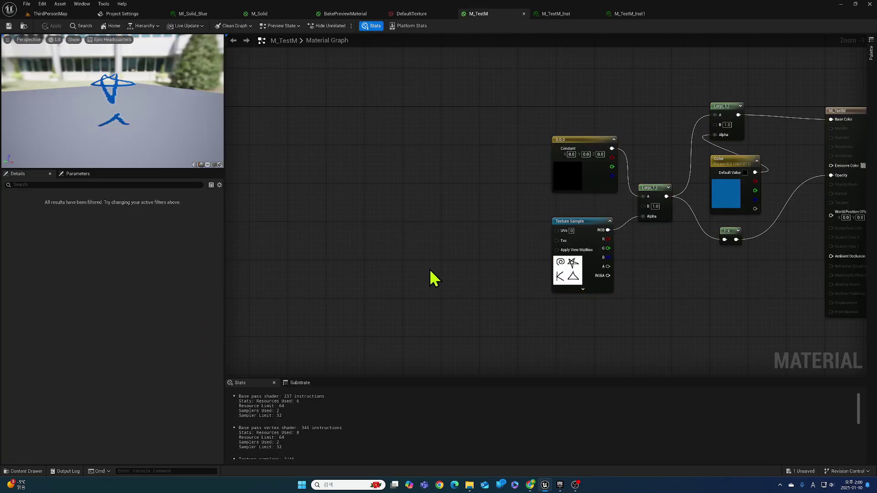
pyautogui.rightClick(366, 233)
pyautogui.write('te')
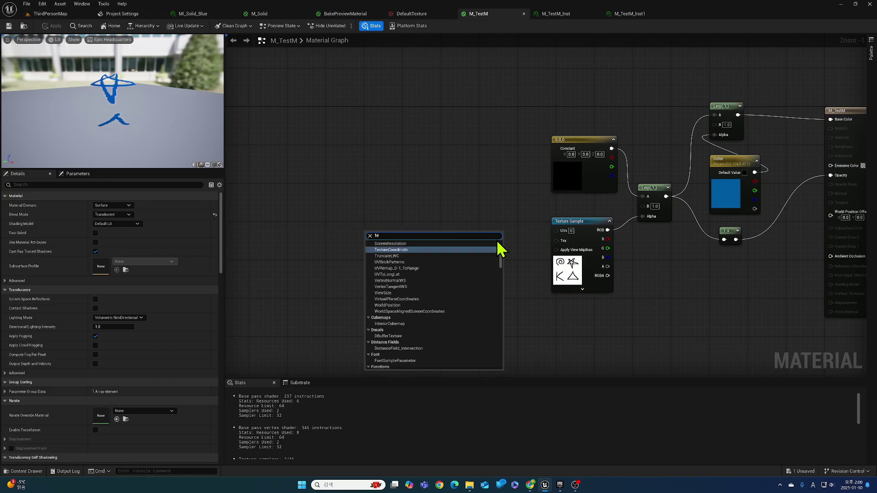
pyautogui.write('xco')
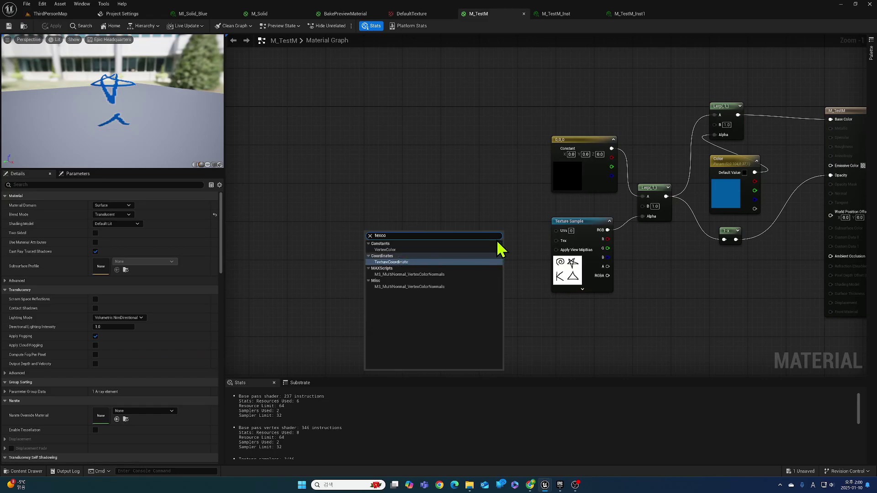
pyautogui.press('Return')
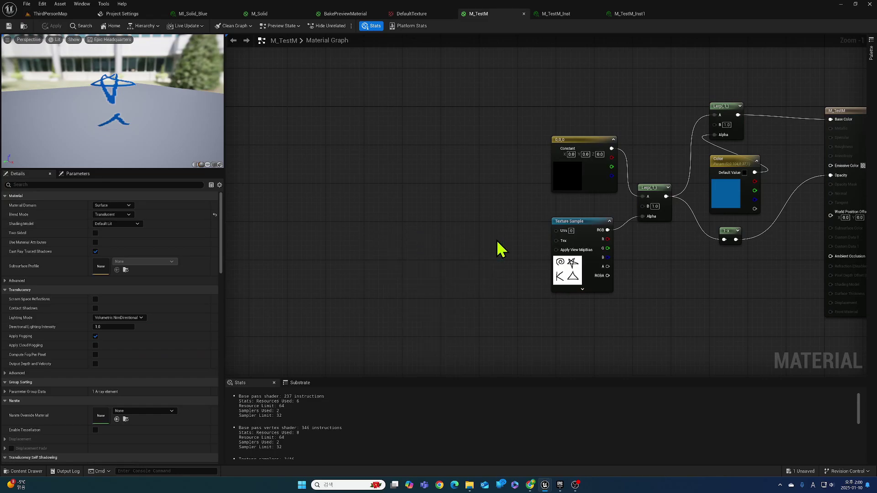
pyautogui.moveTo(391, 227); pyautogui.dragTo(395, 222)
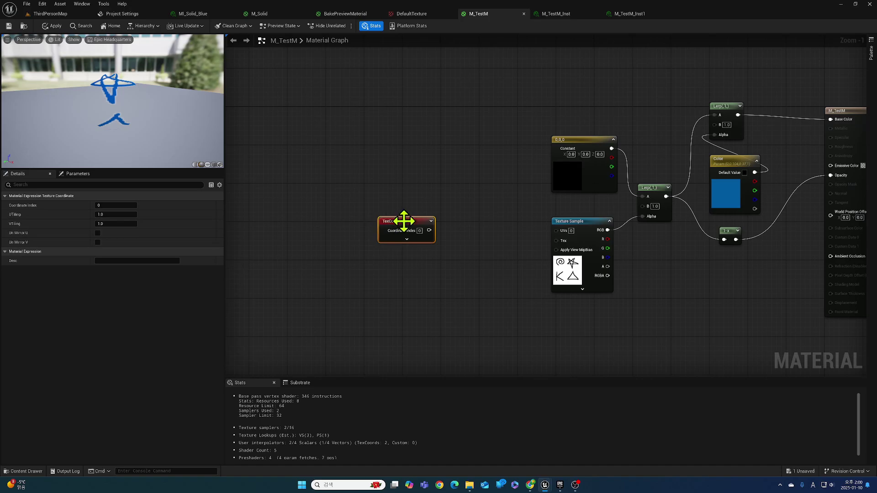
# Move the TexCoord node further from the Texture Sample and add a Multiply node fed by its output
pyautogui.moveTo(402, 221); pyautogui.dragTo(430, 242)
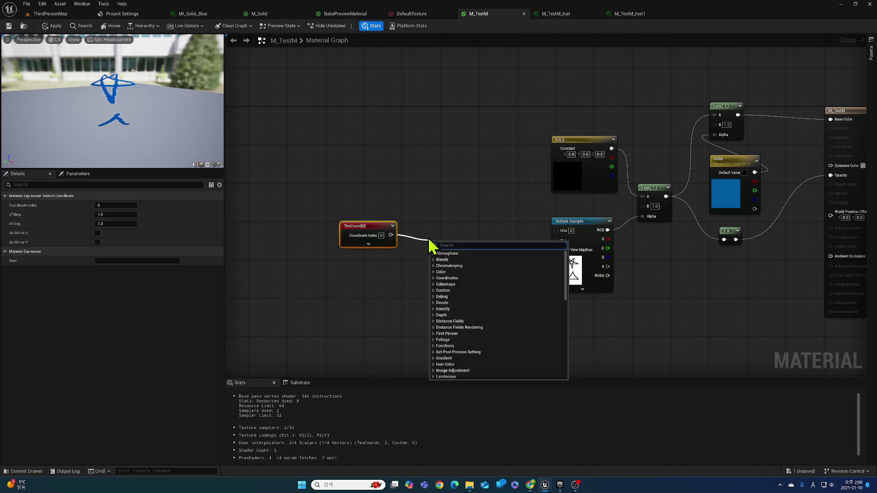
pyautogui.write('muli')
pyautogui.press('BackSpace')
pyautogui.press('BackSpace')
pyautogui.press('BackSpace')
pyautogui.press('BackSpace')
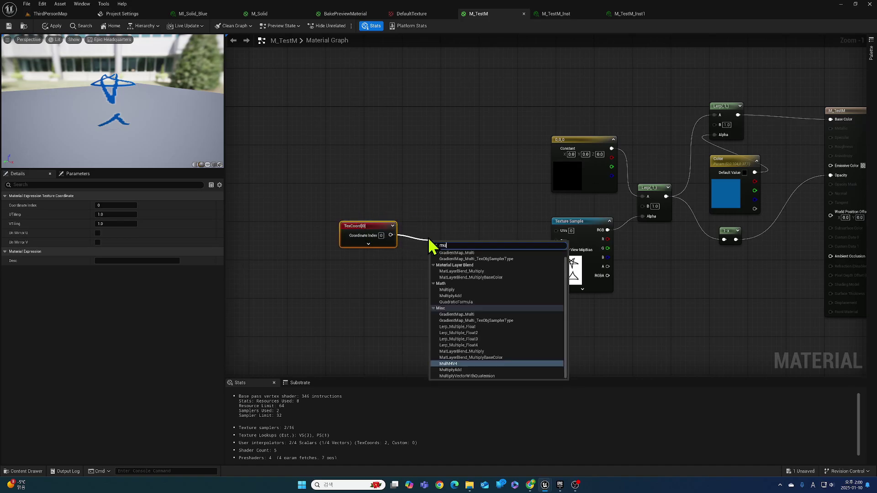
pyautogui.write('*')
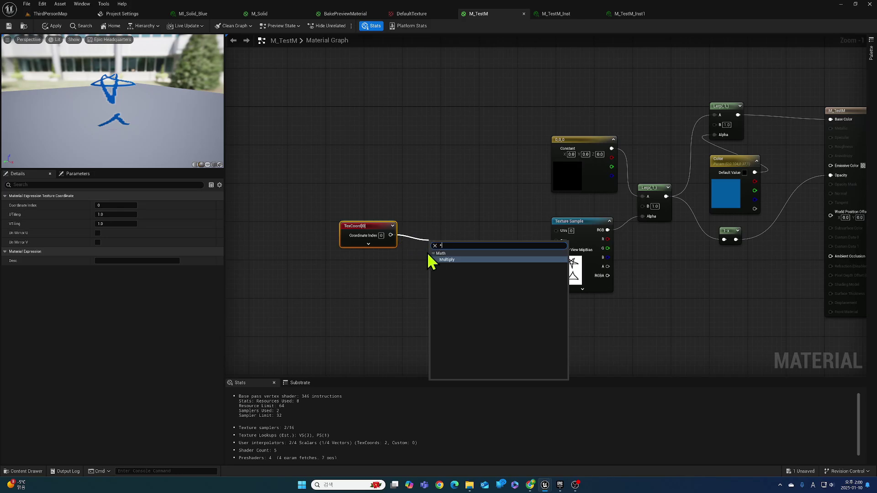
pyautogui.click(450, 259)
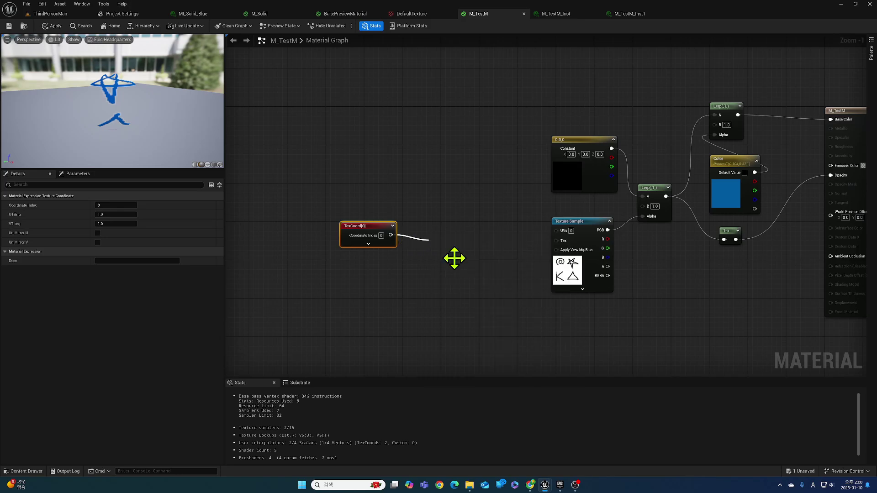
# Add a Constant node below the TexCoord node and connect it to the B input of the Multiply node
pyautogui.rightClick(358, 285)
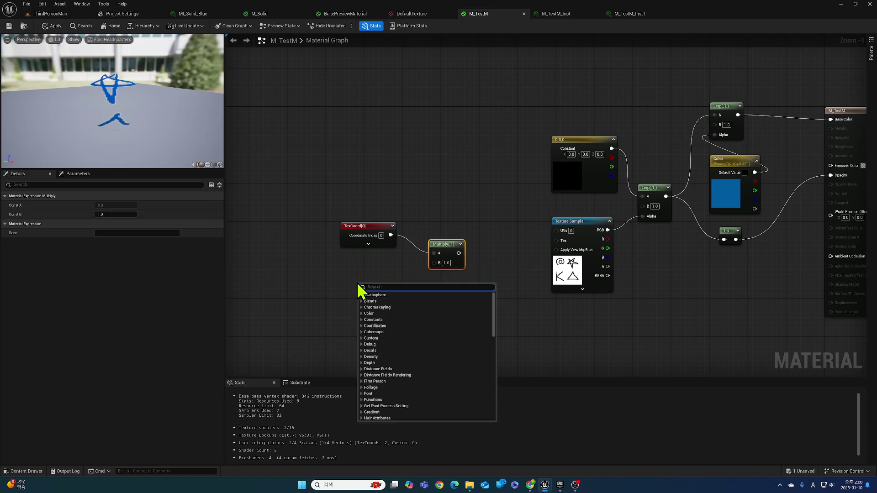
pyautogui.click(336, 292)
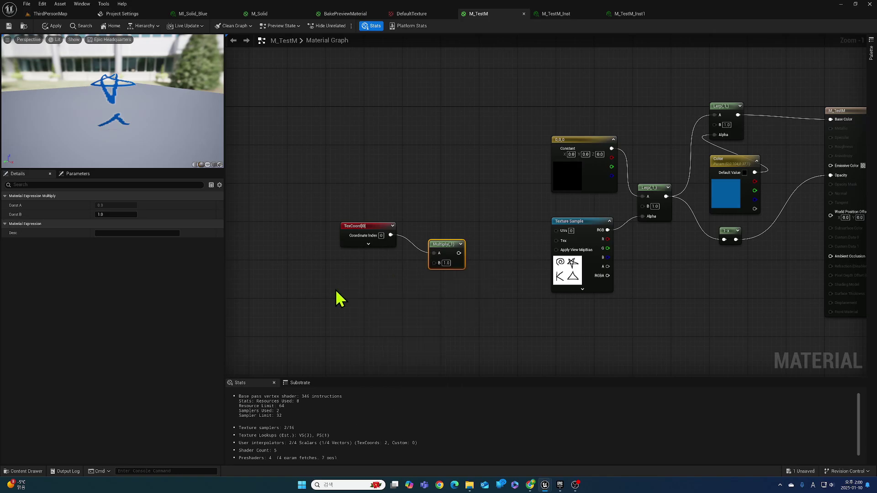
pyautogui.click(360, 300)
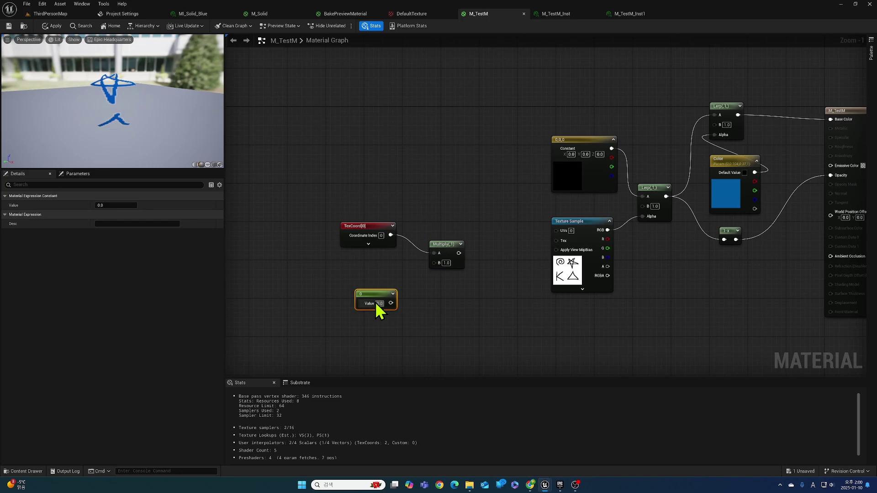
pyautogui.moveTo(391, 304); pyautogui.dragTo(434, 263)
pyautogui.moveTo(366, 297); pyautogui.dragTo(367, 281)
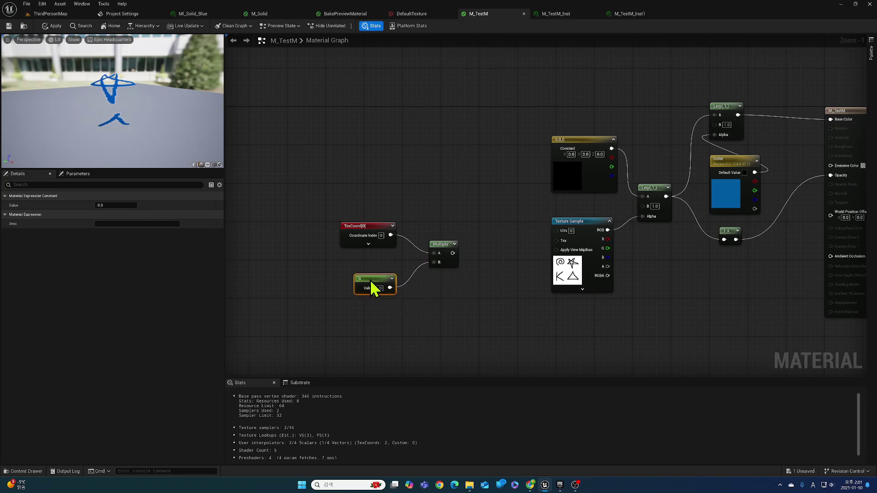
# Convert the Constant node to a scalar parameter named TileCount with a default value of 1
pyautogui.rightClick(367, 280)
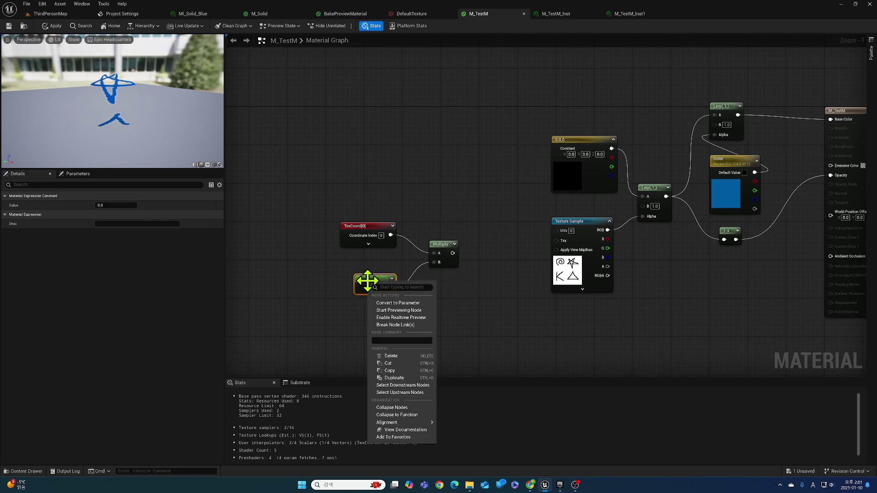
pyautogui.click(396, 303)
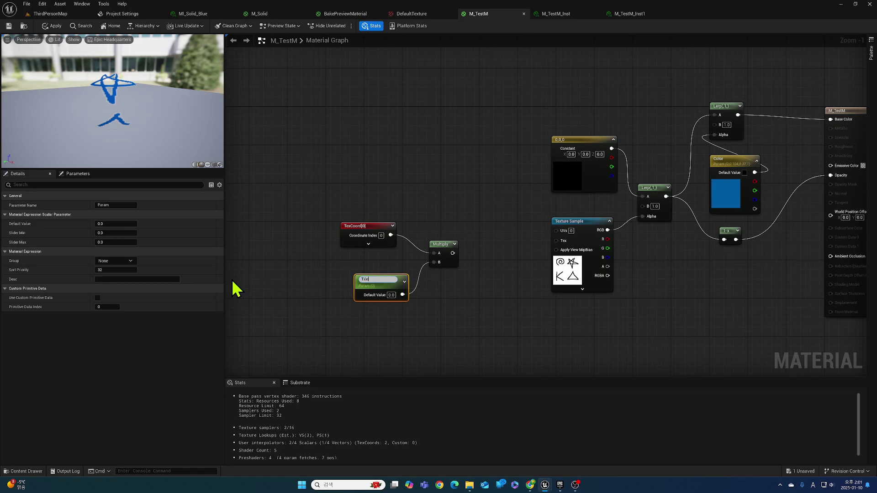
pyautogui.press('Return')
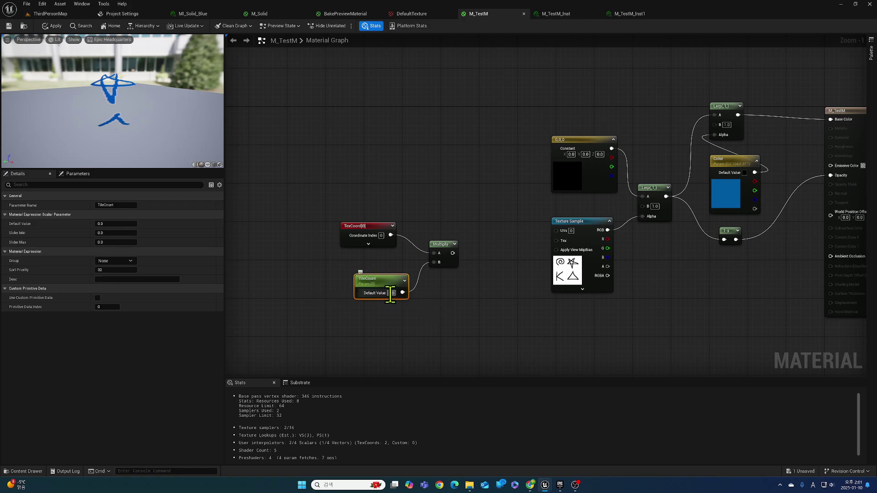
pyautogui.write('1')
pyautogui.click(452, 323)
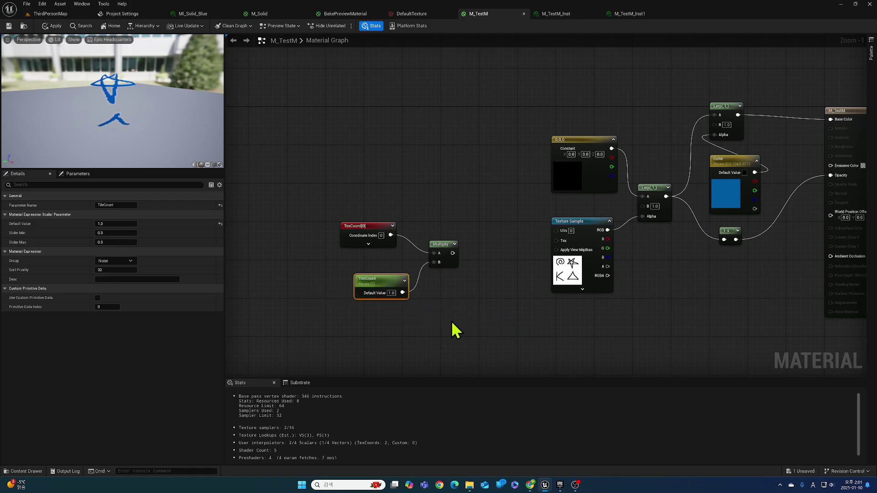
# Connect the Multiply output to the Texture Sample's UVs, move the tiling nodes closer to it, and save M_TestM
pyautogui.moveTo(455, 253); pyautogui.dragTo(555, 233)
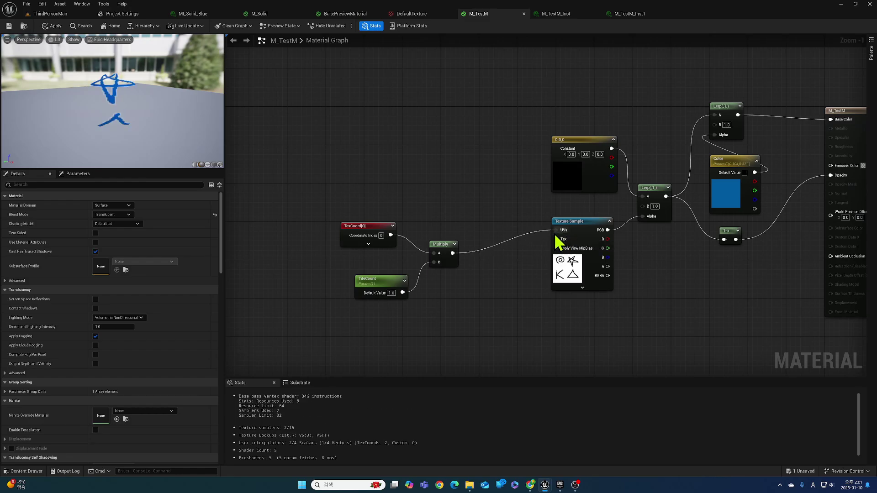
pyautogui.moveTo(360, 259); pyautogui.dragTo(499, 239)
pyautogui.moveTo(386, 280); pyautogui.dragTo(426, 266)
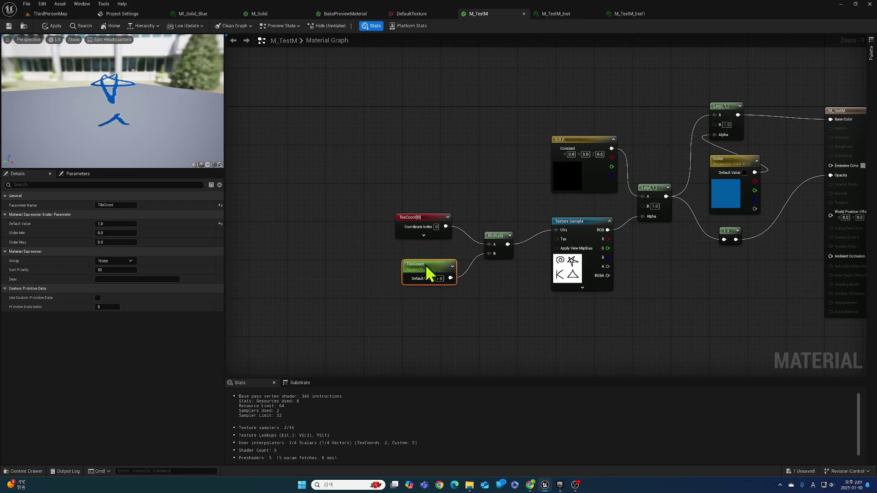
pyautogui.click(11, 26)
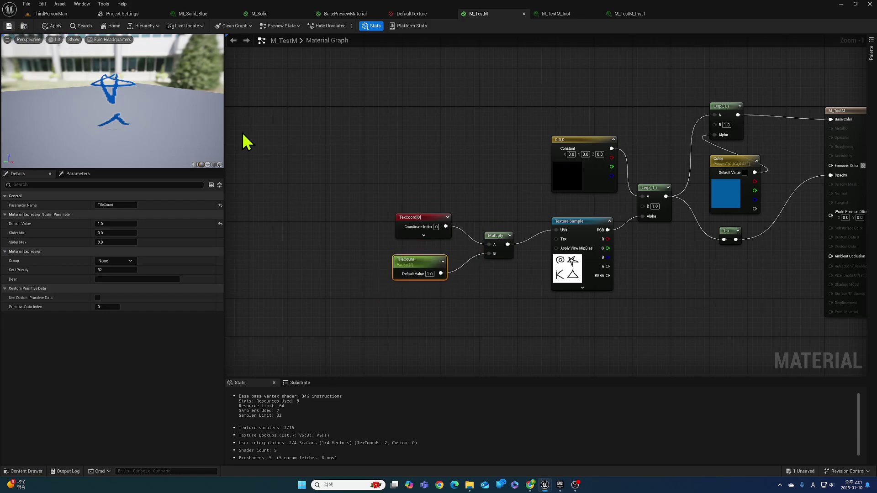
# Try a TileCount default of 2 in the material preview, and save M_TestM with the default restored to 1
pyautogui.click(428, 274)
pyautogui.write('2')
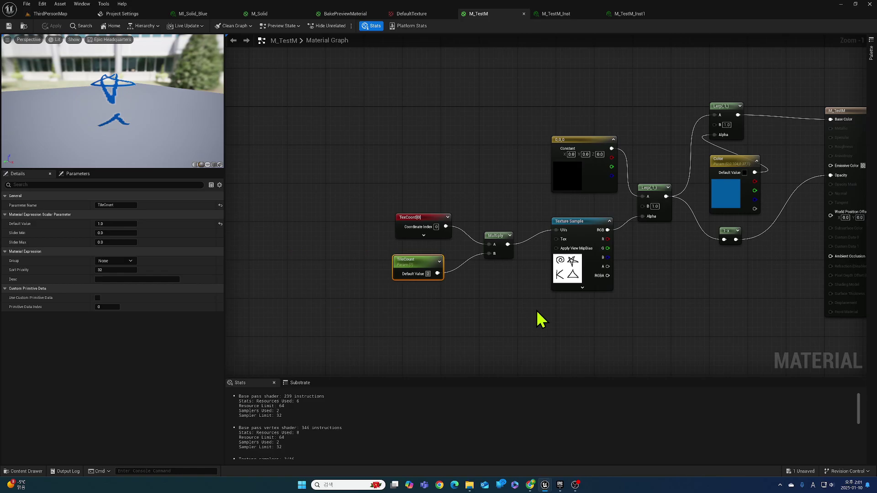
pyautogui.press('Return')
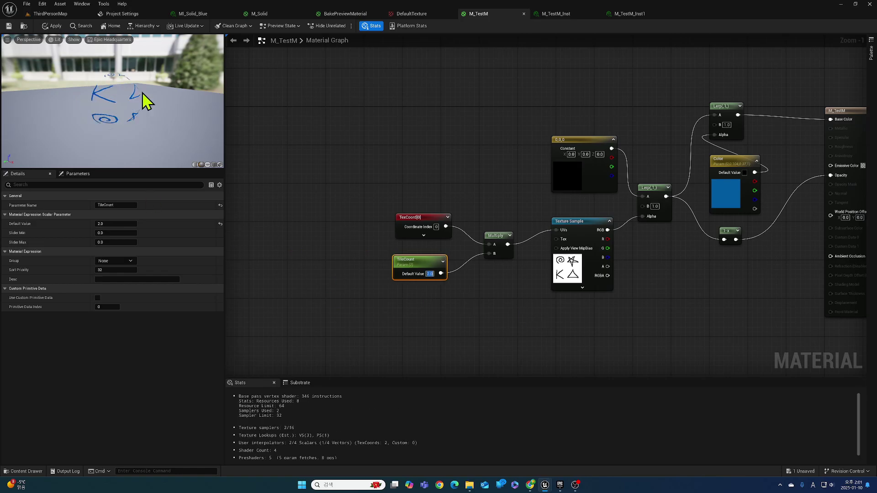
pyautogui.write('1')
pyautogui.press('Return')
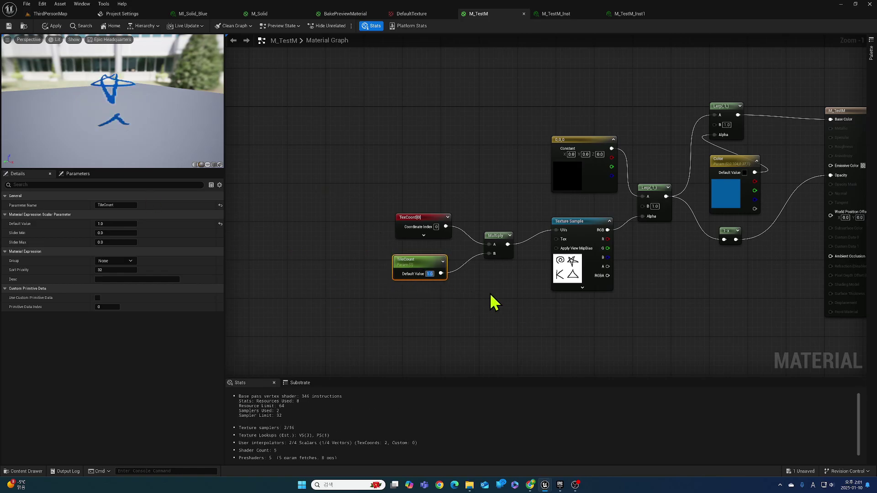
pyautogui.click(7, 27)
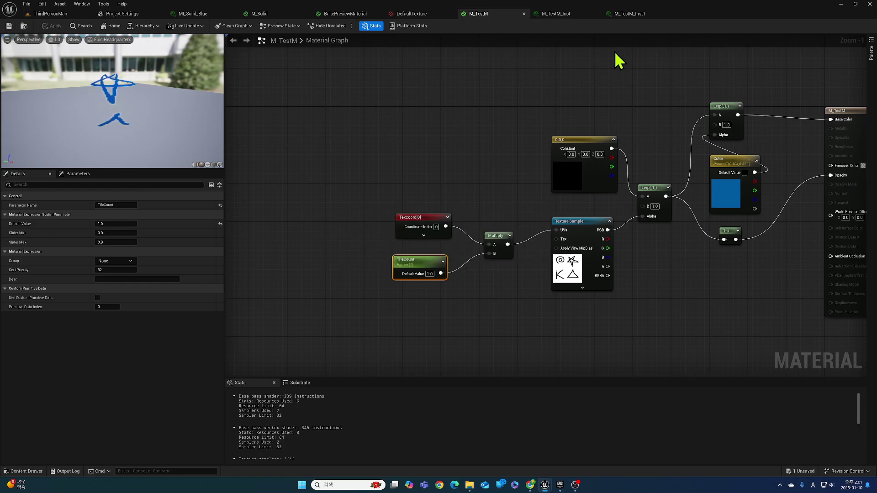
# Enable the TileCount override in M_TestM_Inst, set it to 2, and save the instance
pyautogui.click(573, 15)
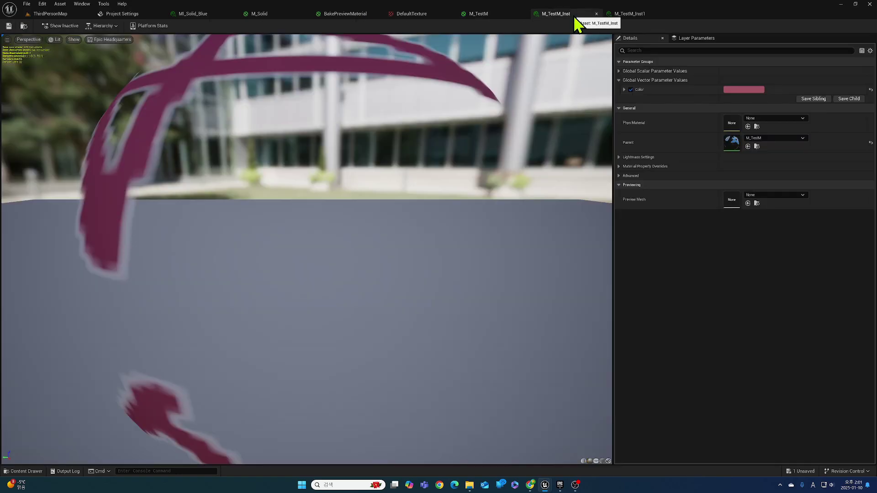
pyautogui.click(618, 72)
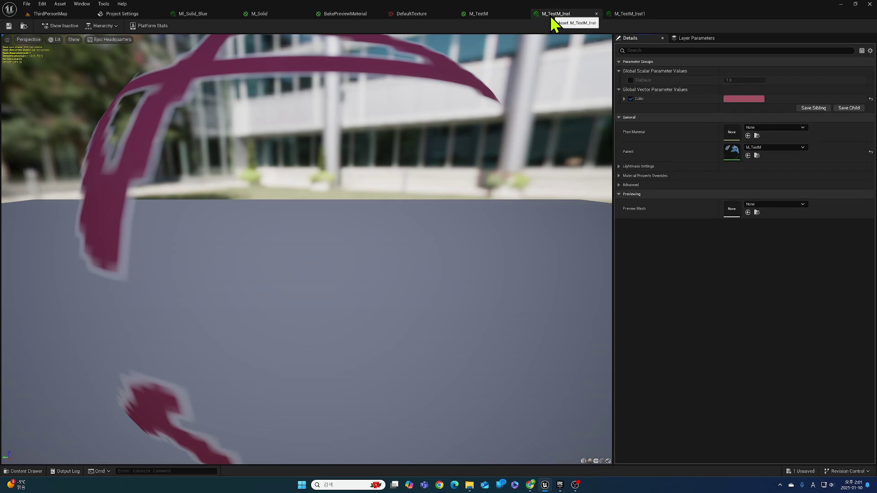
pyautogui.click(631, 81)
pyautogui.moveTo(740, 80); pyautogui.dragTo(731, 80)
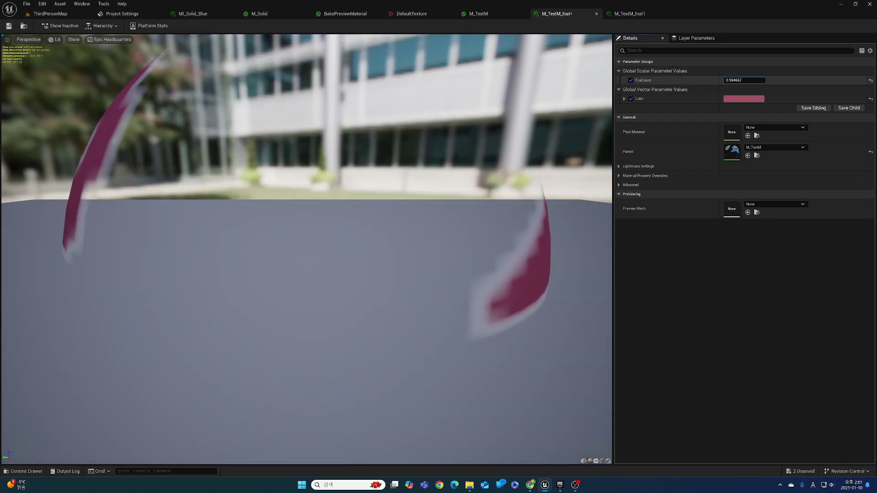
pyautogui.click(752, 80)
pyautogui.write('2')
pyautogui.press('Return')
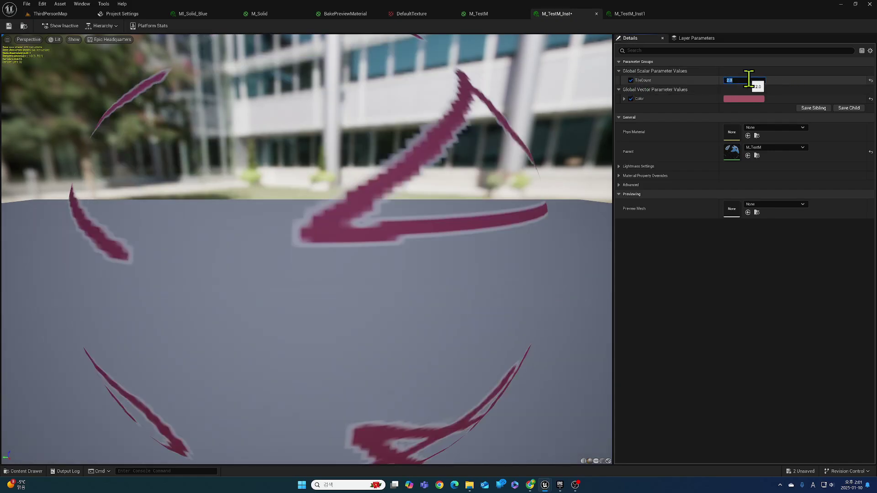
pyautogui.click(9, 26)
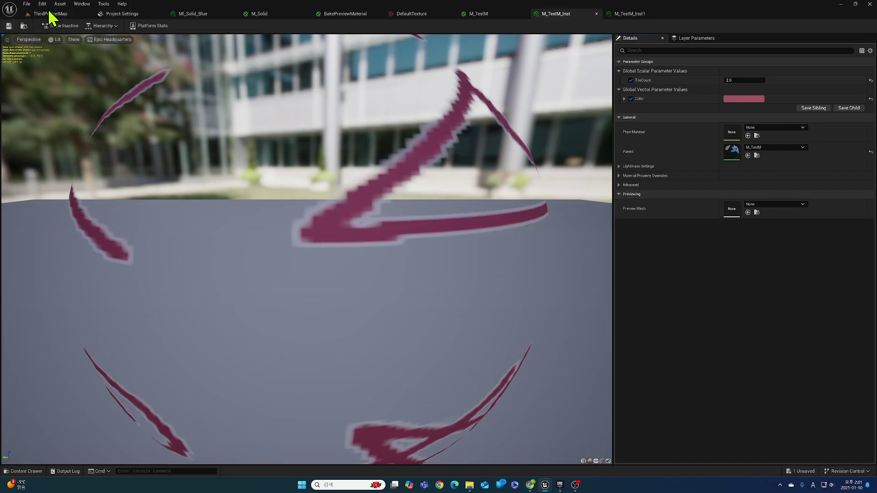
# Examine the tiled pattern on the cube in ThirdPersonMap
pyautogui.click(49, 14)
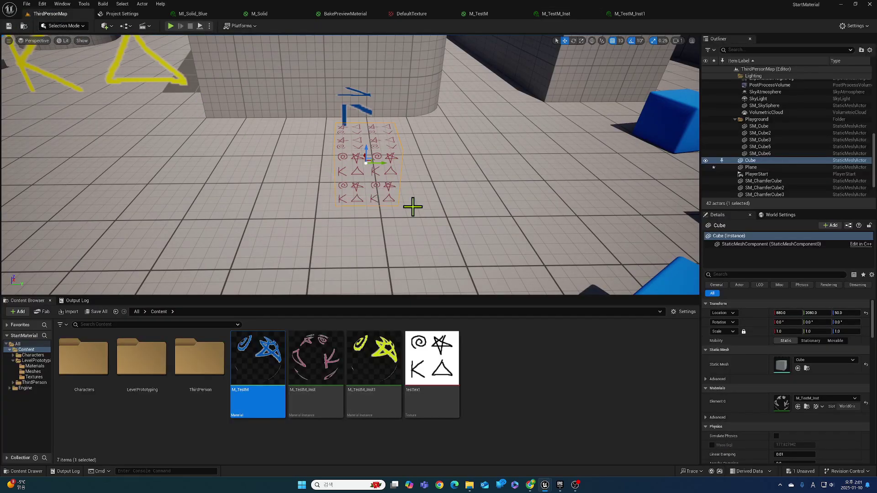
pyautogui.press('s')
pyautogui.moveTo(413, 206)
pyautogui.mouseDown(button='right')
pyautogui.moveTo(413, 173)
pyautogui.moveTo(414, 207)
pyautogui.mouseUp(button='right')
pyautogui.press('w')
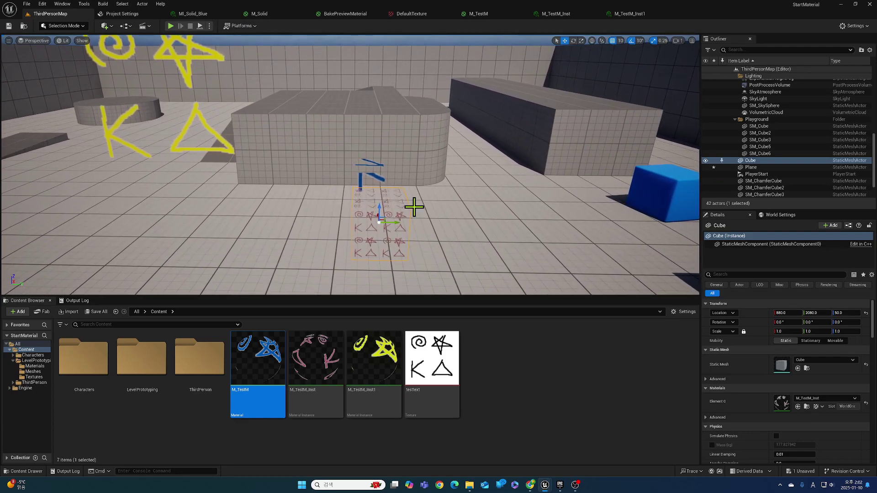
# Enable the TileCount override in M_TestM_Inst1, set it to 4, and save the instance
pyautogui.click(637, 15)
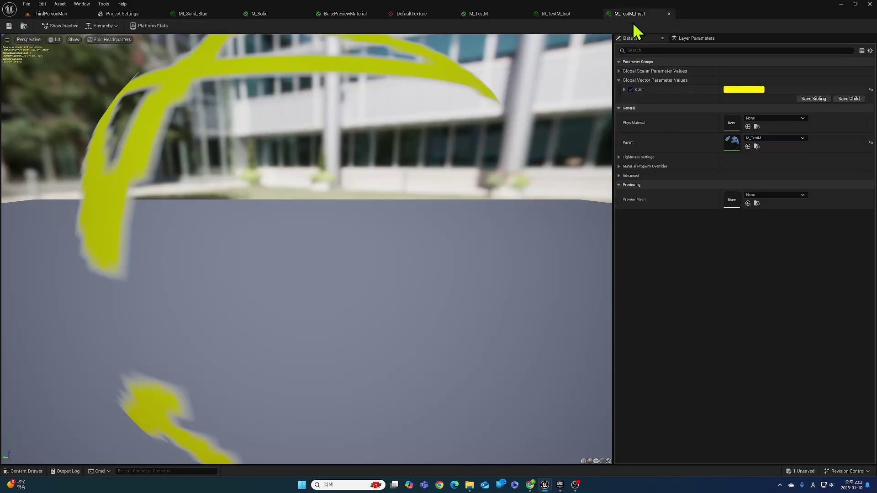
pyautogui.click(622, 73)
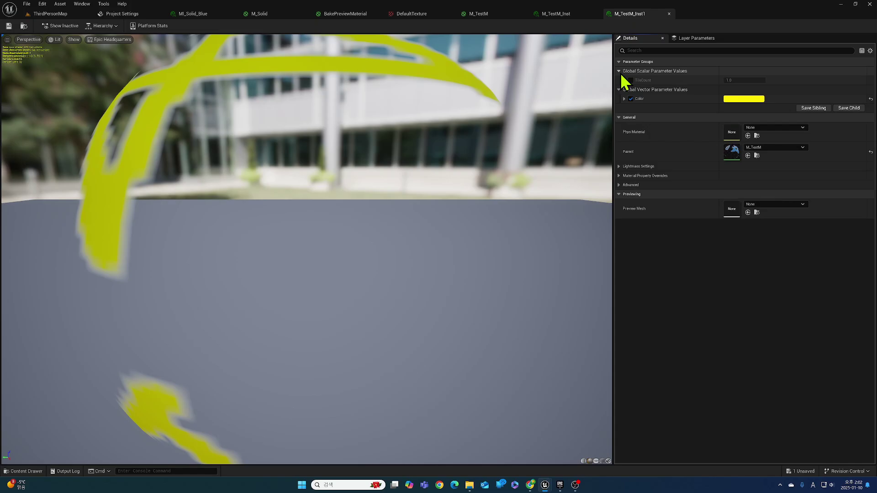
pyautogui.click(631, 81)
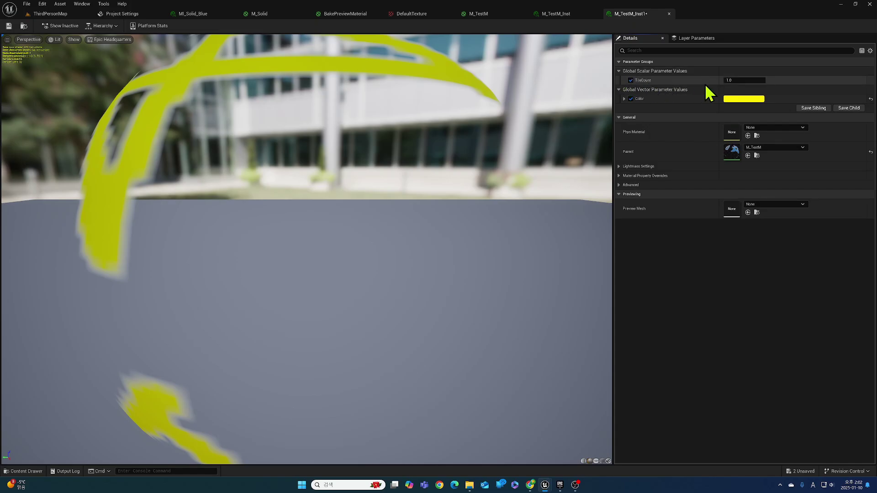
pyautogui.write('4')
pyautogui.press('Return')
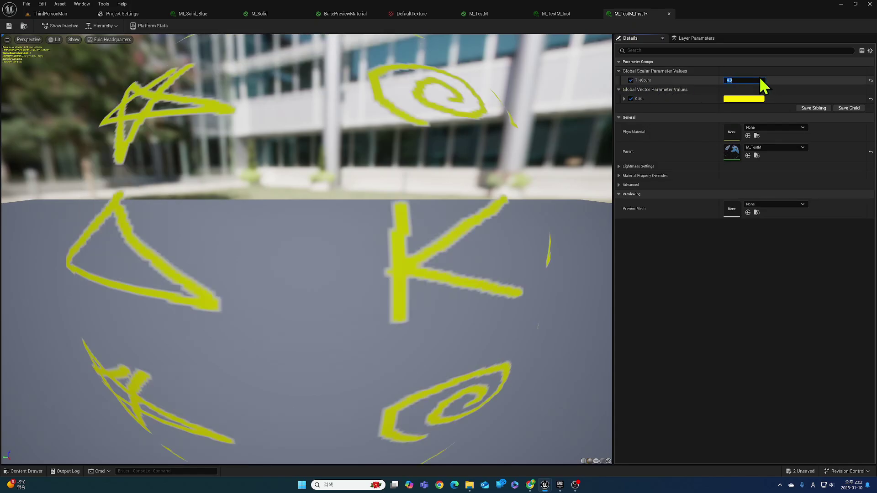
pyautogui.click(9, 26)
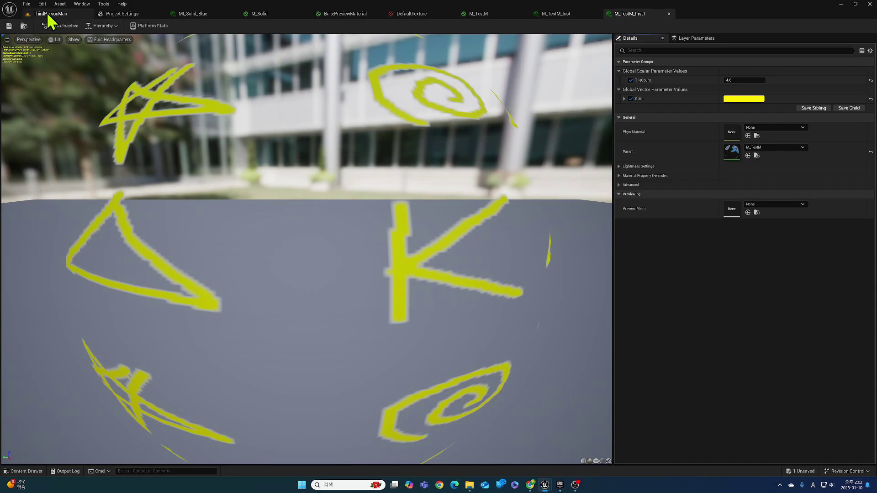
# Compare the tiling on the plane and the cube in ThirdPersonMap from several viewpoints, and select the plane
pyautogui.click(49, 15)
pyautogui.moveTo(246, 158); pyautogui.dragTo(192, 143, button='right')
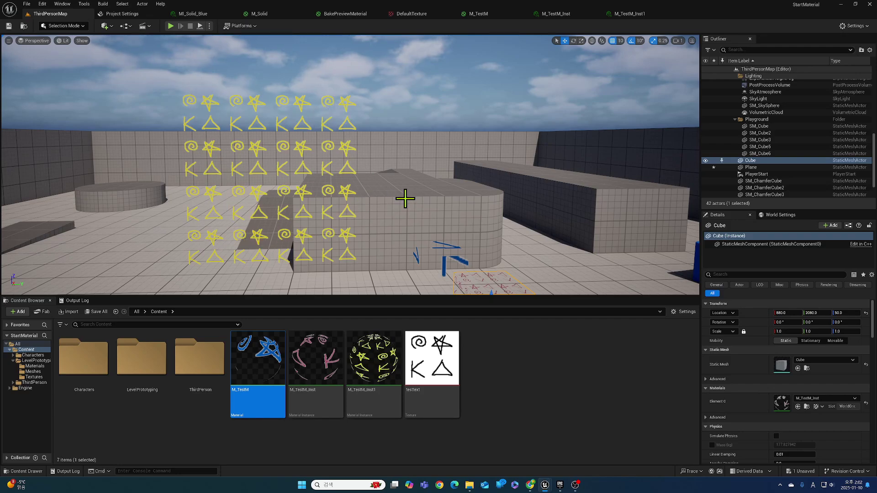
pyautogui.moveTo(456, 184); pyautogui.dragTo(457, 224, button='right')
pyautogui.moveTo(369, 151); pyautogui.dragTo(358, 119, button='right')
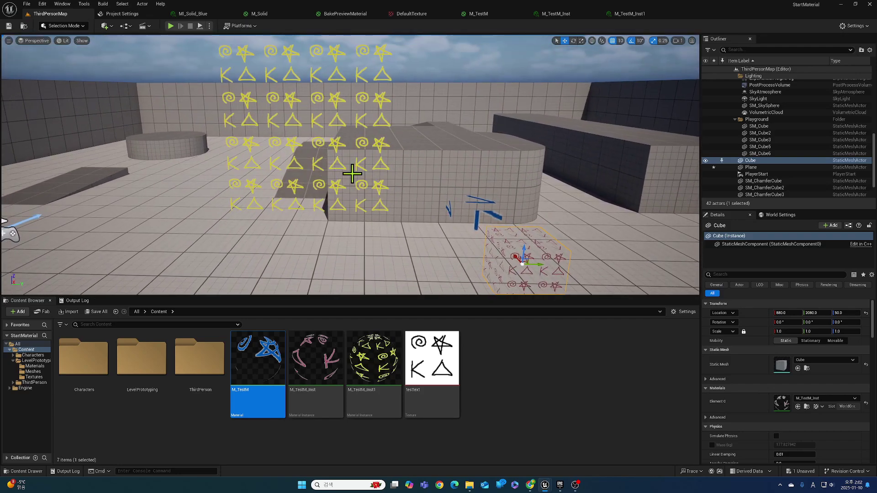
pyautogui.moveTo(428, 194); pyautogui.dragTo(425, 228, button='right')
pyautogui.scroll(-5, 425, 210)
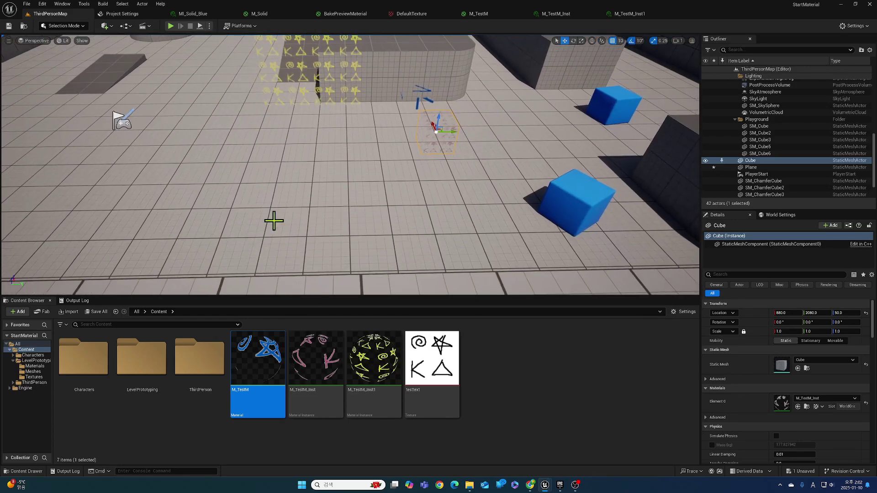
pyautogui.click(230, 155)
pyautogui.moveTo(248, 217); pyautogui.dragTo(192, 223, button='right')
pyautogui.scroll(5, 248, 218)
pyautogui.moveTo(352, 209); pyautogui.dragTo(336, 224, button='right')
pyautogui.scroll(-5, 352, 208)
pyautogui.scroll(-5, 313, 192)
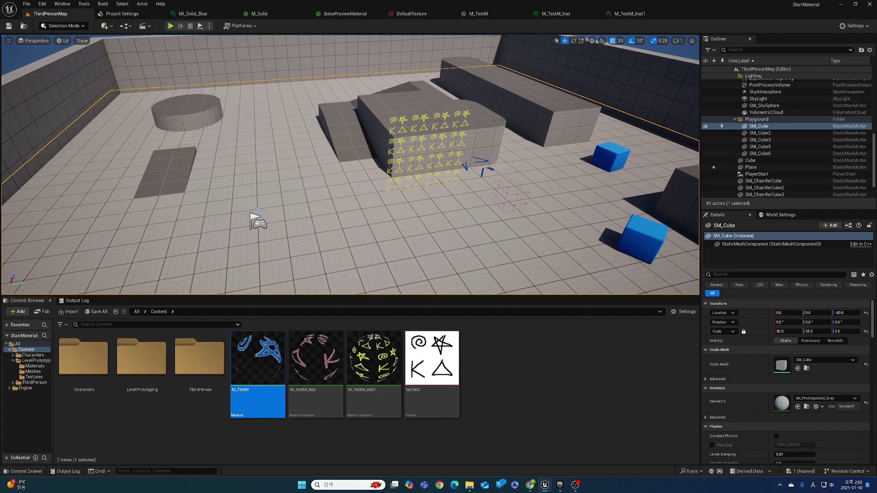
pyautogui.moveTo(319, 218)
pyautogui.mouseDown(button='right')
pyautogui.moveTo(349, 191)
pyautogui.moveTo(317, 221)
pyautogui.mouseUp(button='right')
pyautogui.moveTo(368, 231); pyautogui.dragTo(407, 237, button='right')
pyautogui.scroll(3, 368, 231)
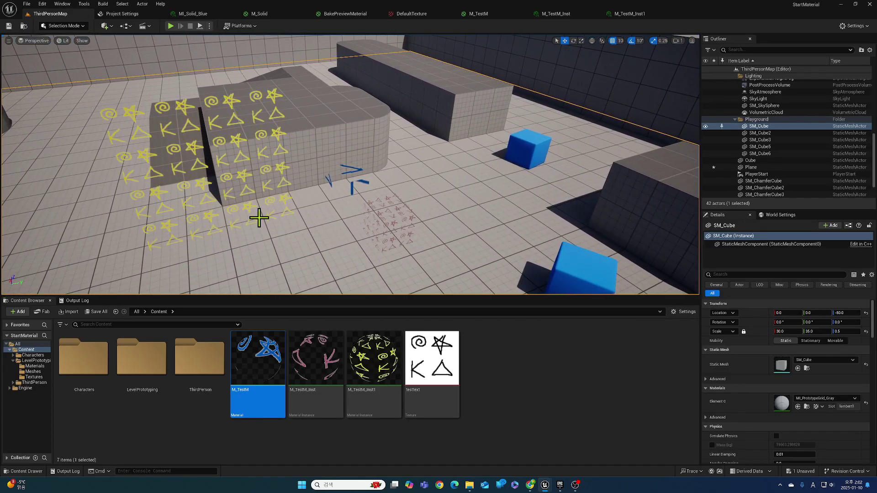
pyautogui.click(237, 215)
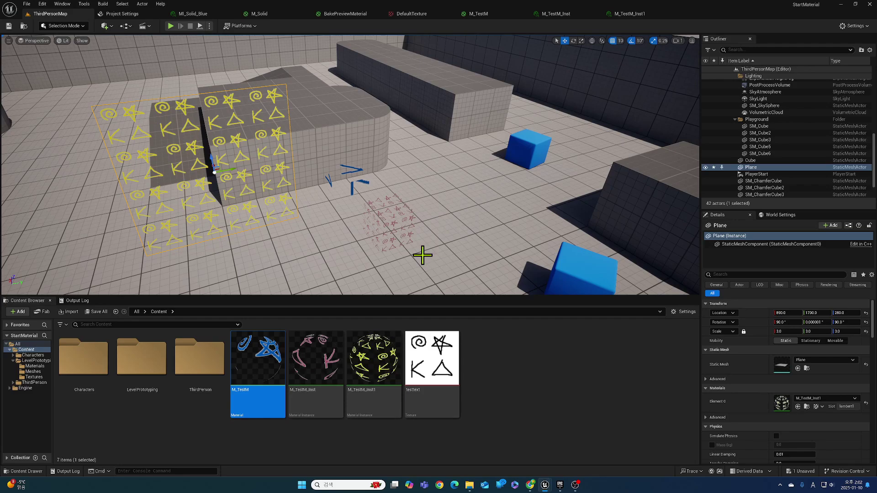